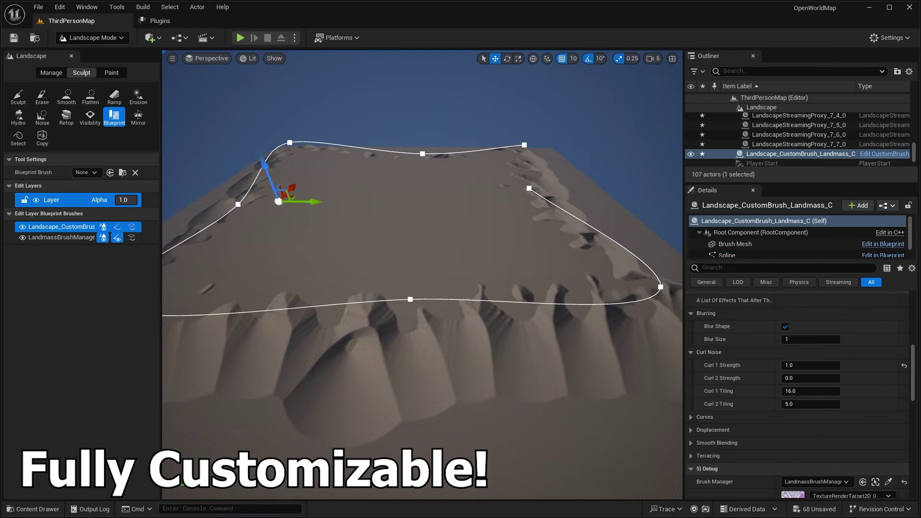
# Set the Curl 2 Strength of the selected custom landmass brush to 2 in its Curl Noise settings
pyautogui.moveTo(489, 325)
pyautogui.mouseDown(button='right')
pyautogui.moveTo(451, 325)
pyautogui.moveTo(472, 322)
pyautogui.mouseUp(button='right')
pyautogui.click(799, 378)
pyautogui.write('2')
pyautogui.press('Return')
pyautogui.moveTo(438, 354)
pyautogui.mouseDown(button='right')
pyautogui.moveTo(412, 353)
pyautogui.moveTo(437, 354)
pyautogui.mouseUp(button='right')
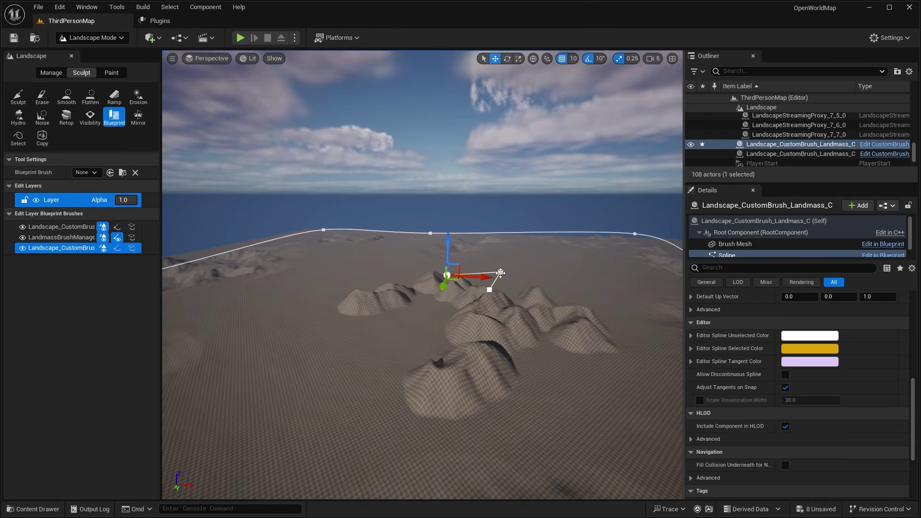
# Raise the small mountain landmass brush inside the island outline and place a duplicate of it elsewhere on the island
pyautogui.click(89, 249)
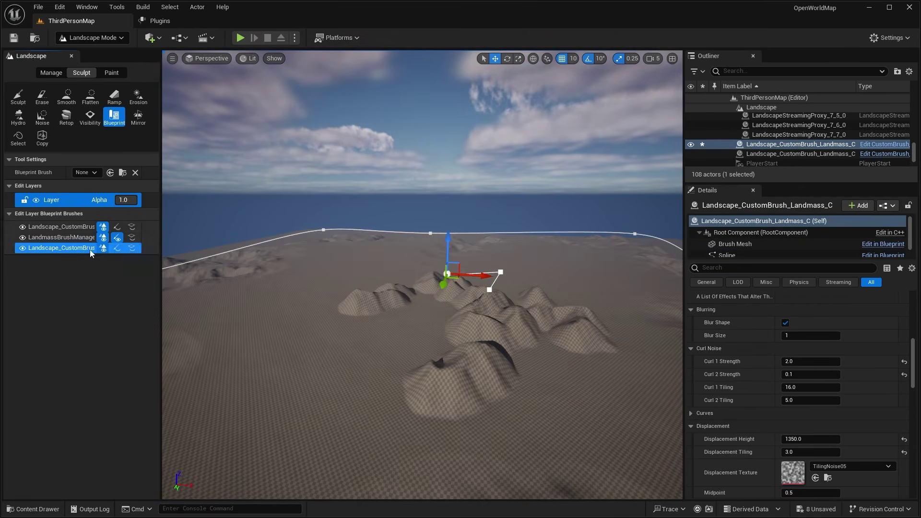
pyautogui.moveTo(448, 241); pyautogui.dragTo(449, 222)
pyautogui.moveTo(460, 259)
pyautogui.mouseDown(button='right')
pyautogui.moveTo(413, 293)
pyautogui.moveTo(518, 252)
pyautogui.mouseUp(button='right')
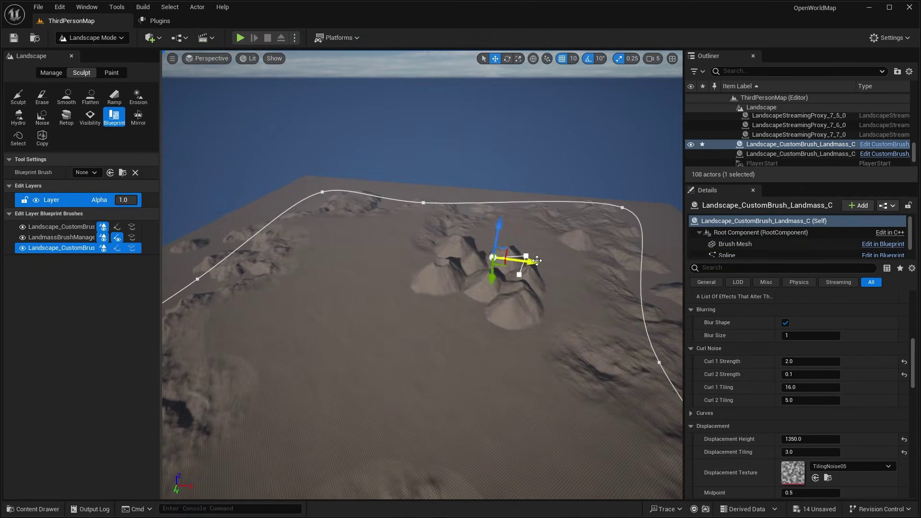
pyautogui.keyDown('alt'); pyautogui.moveTo(534, 260); pyautogui.dragTo(403, 233); pyautogui.keyUp('alt')
pyautogui.moveTo(404, 233)
pyautogui.mouseDown(button='right')
pyautogui.moveTo(379, 243)
pyautogui.moveTo(408, 226)
pyautogui.mouseUp(button='right')
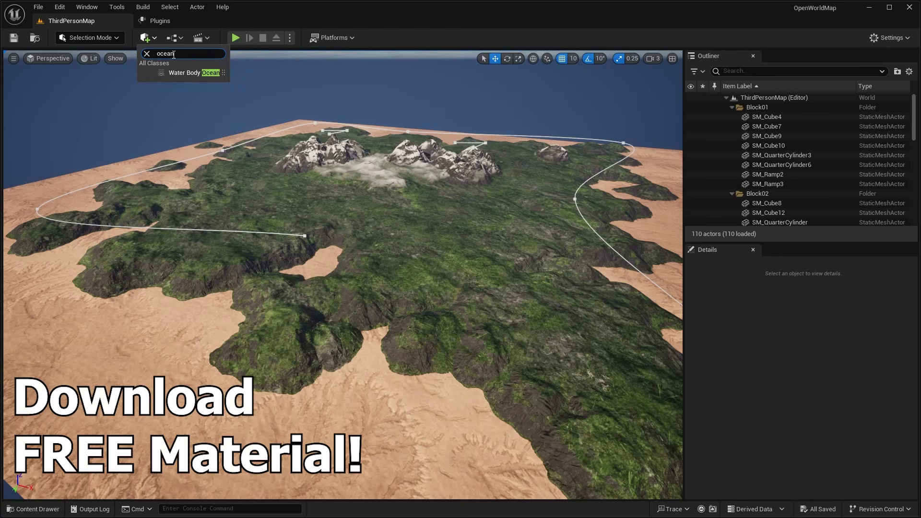
# Add a Water Body Ocean to the map and assign OceanModified as its Water Material
pyautogui.click(194, 72)
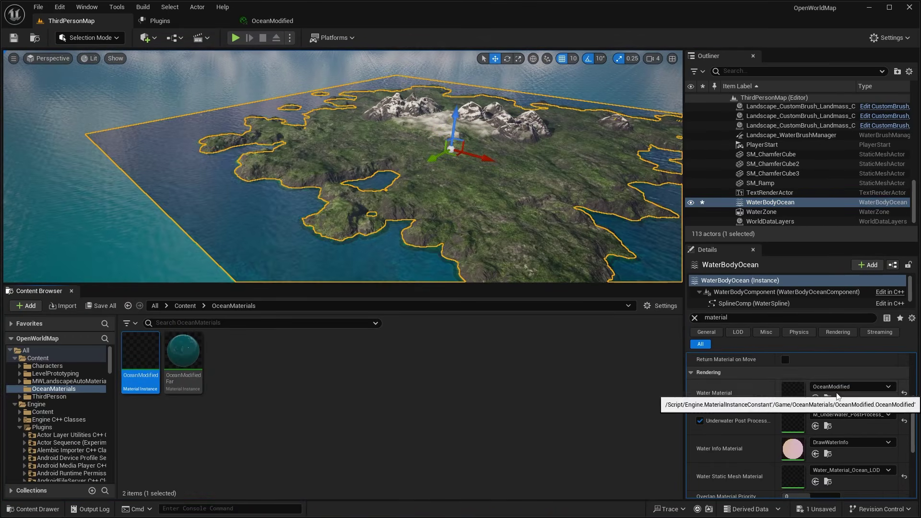
pyautogui.click(815, 398)
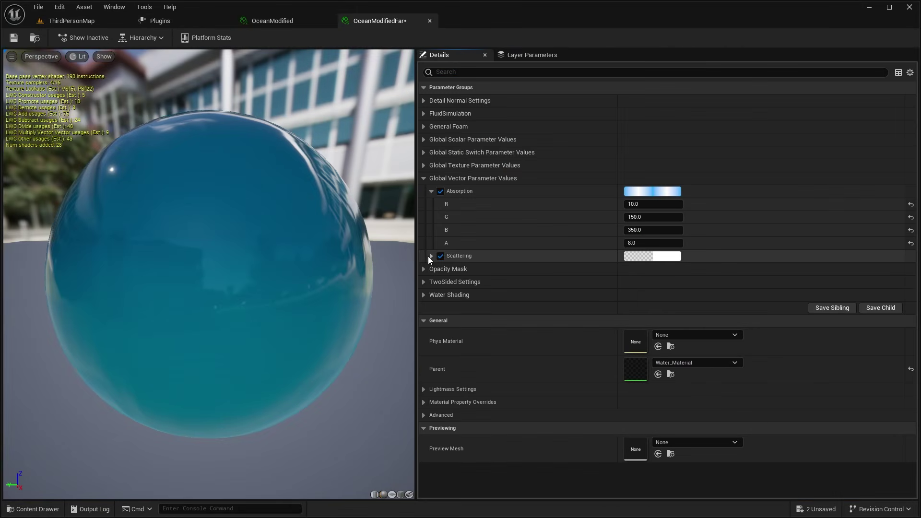
# Expand the Scattering parameter of OceanModifiedFar and assign that material as the WaterZone's Far Distance Material
pyautogui.click(428, 256)
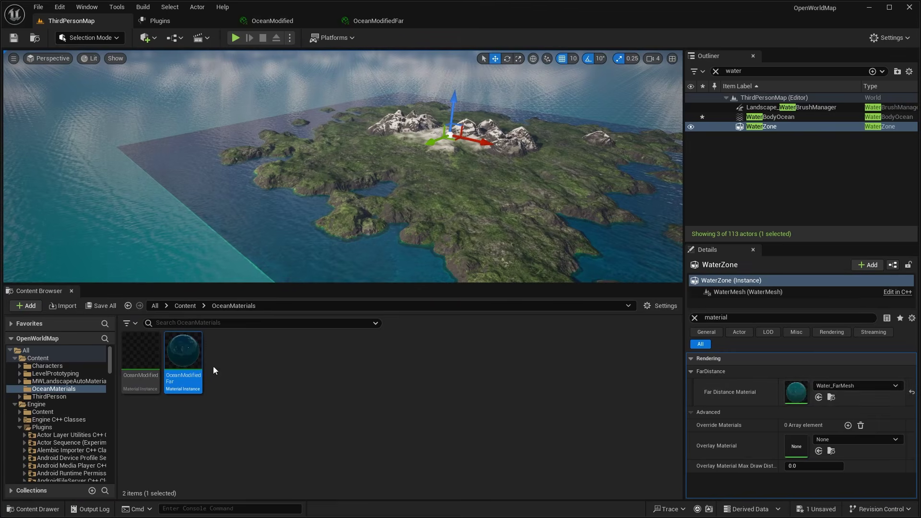
pyautogui.moveTo(184, 357); pyautogui.dragTo(798, 392)
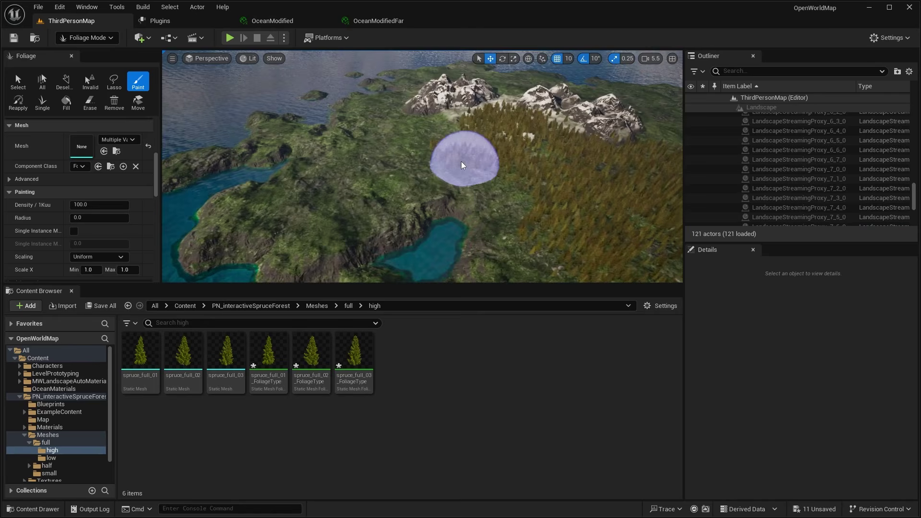
# Paint spruce tree foliage over the grassy area in front of the snowy mountains
pyautogui.moveTo(422, 166); pyautogui.dragTo(475, 168, button='right')
pyautogui.moveTo(475, 168)
pyautogui.mouseDown()
pyautogui.moveTo(445, 127)
pyautogui.moveTo(514, 89)
pyautogui.moveTo(459, 158)
pyautogui.mouseUp()
pyautogui.moveTo(459, 157); pyautogui.dragTo(402, 134, button='right')
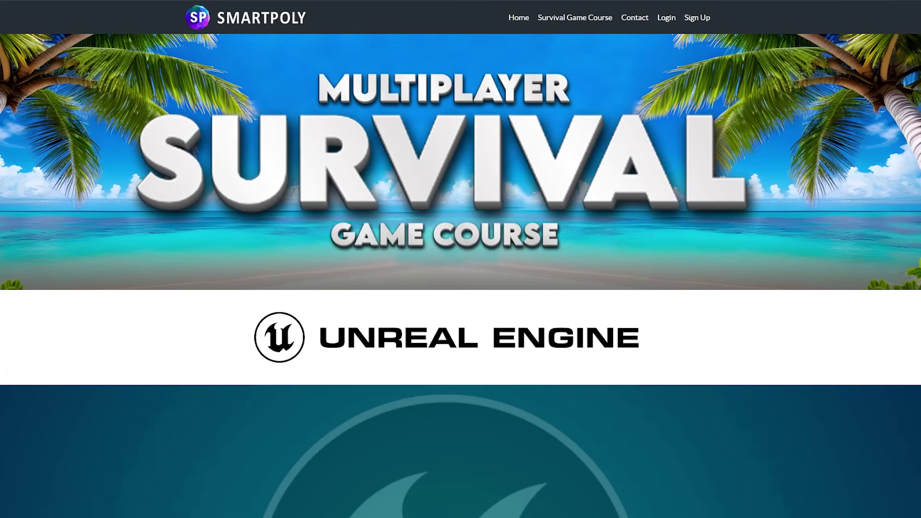
pyautogui.scroll(-4, 460, 276)
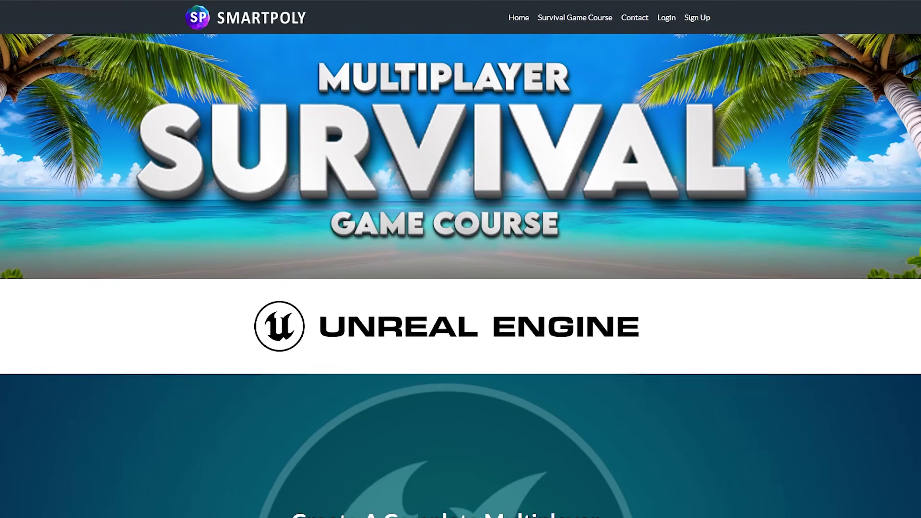
pyautogui.scroll(-6, 461, 276)
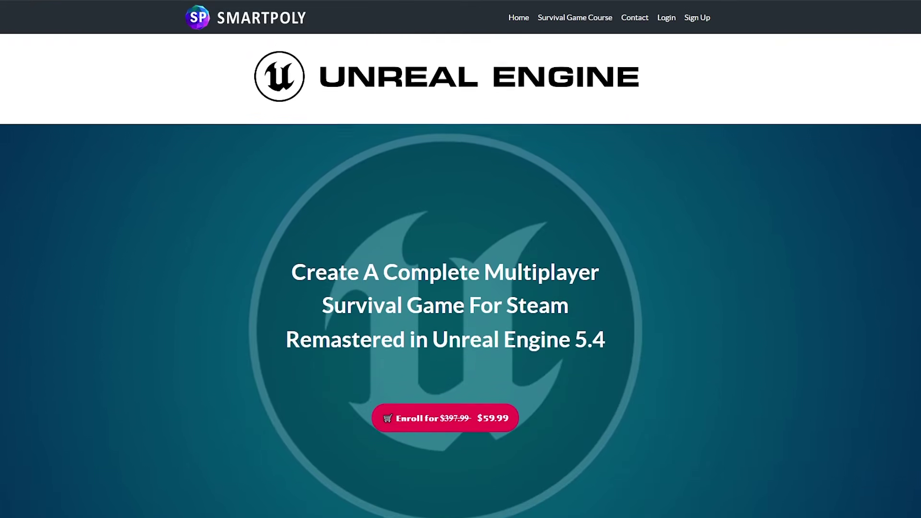
pyautogui.scroll(-2, 461, 276)
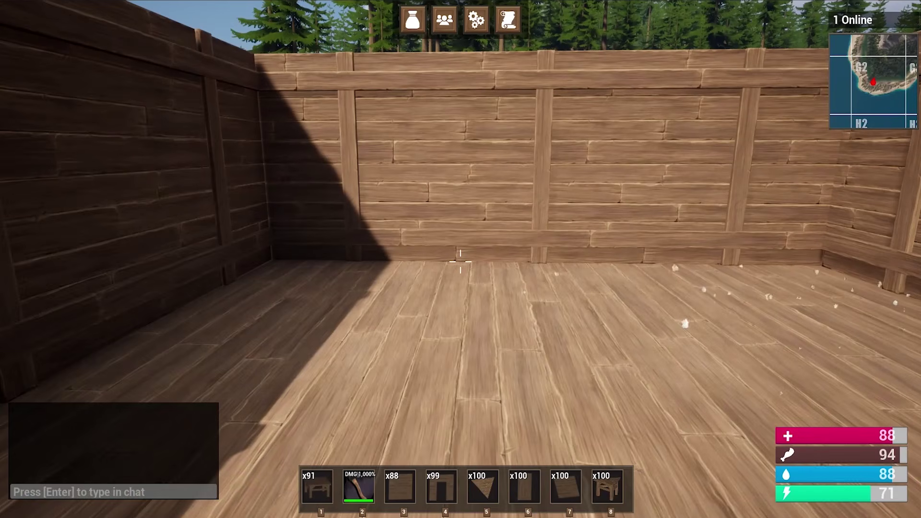
pyautogui.press('Tab')
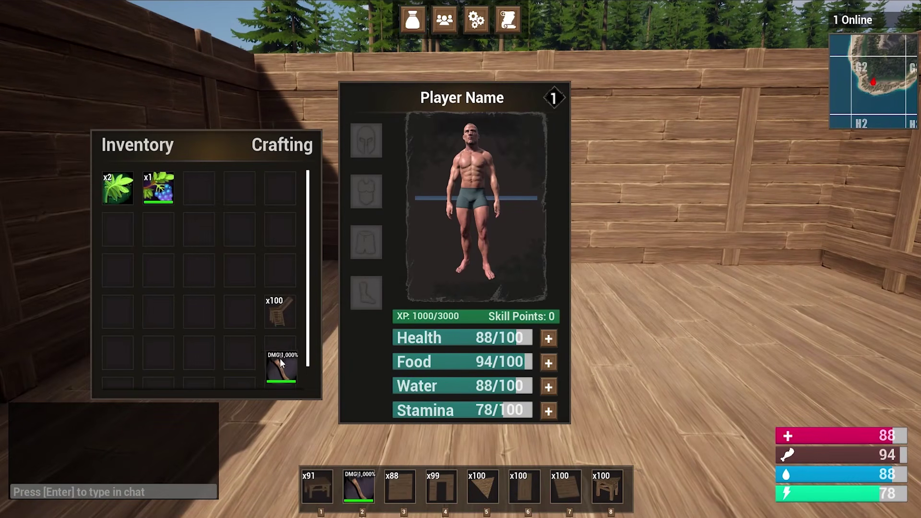
pyautogui.press('Tab')
pyautogui.press('1')
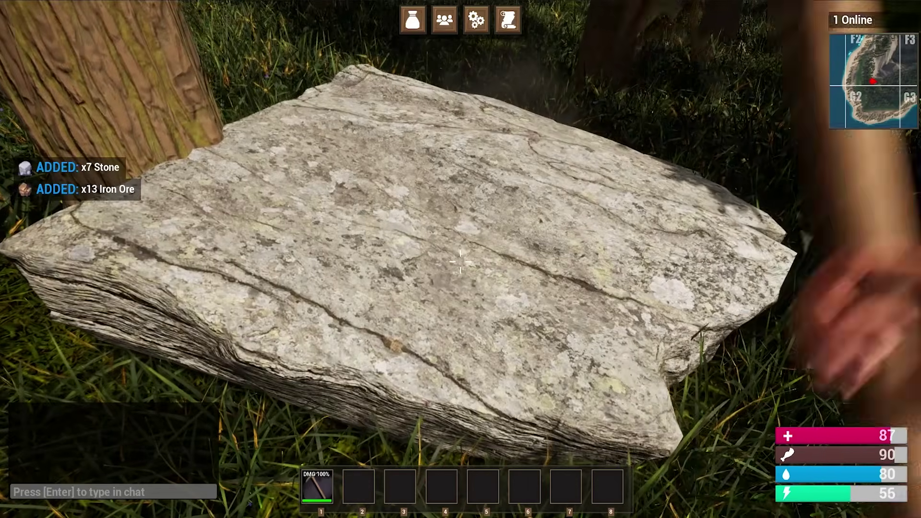
pyautogui.click(460, 262)
pyautogui.click(461, 261)
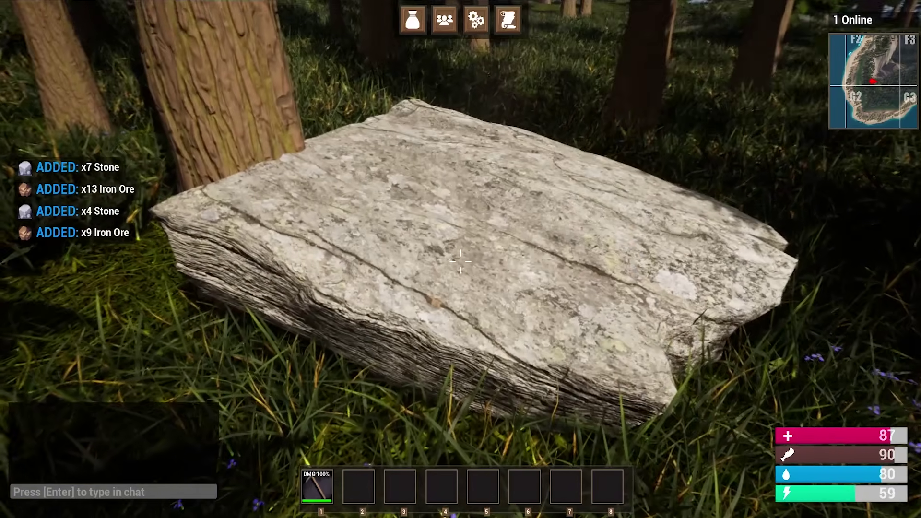
pyautogui.click(461, 261)
pyautogui.click(460, 261)
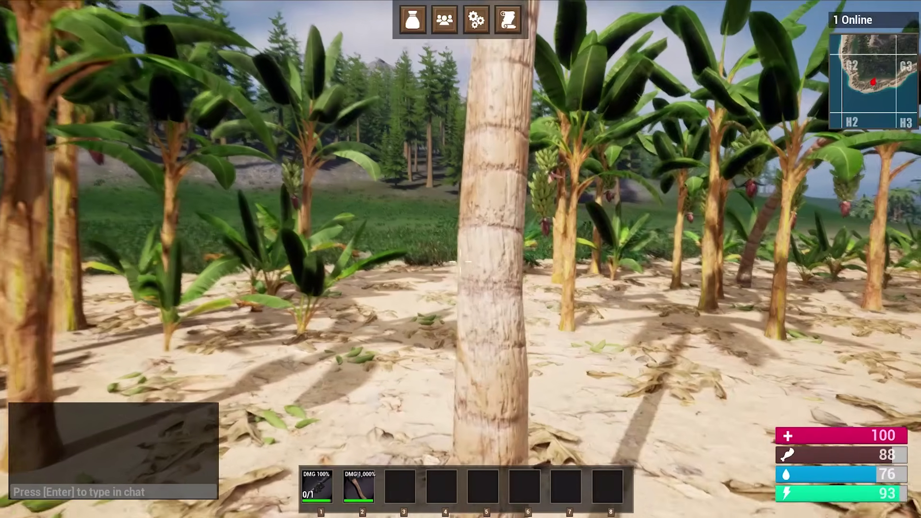
pyautogui.press('2')
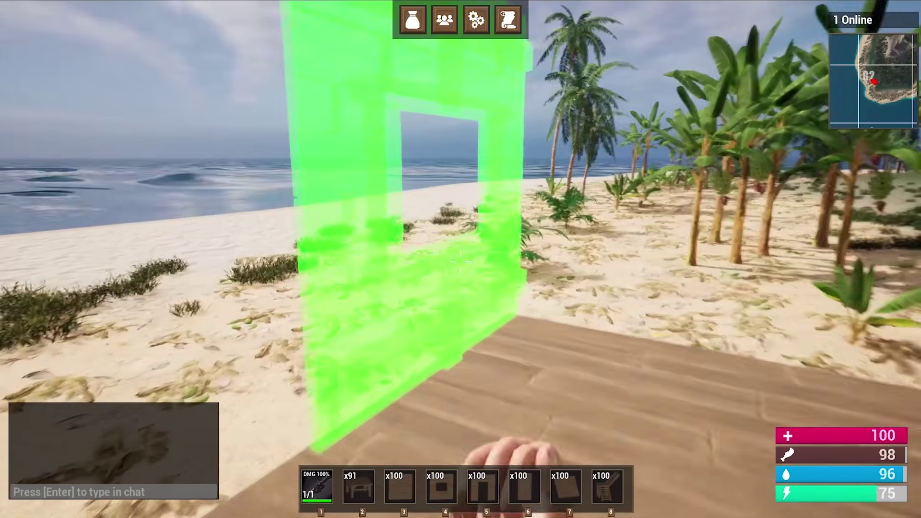
pyautogui.press('s')
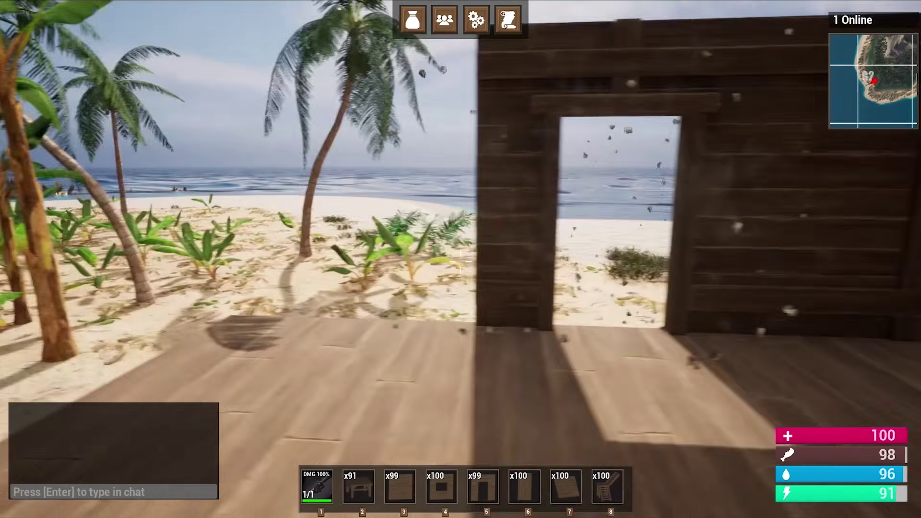
pyautogui.press('3')
pyautogui.click(461, 261)
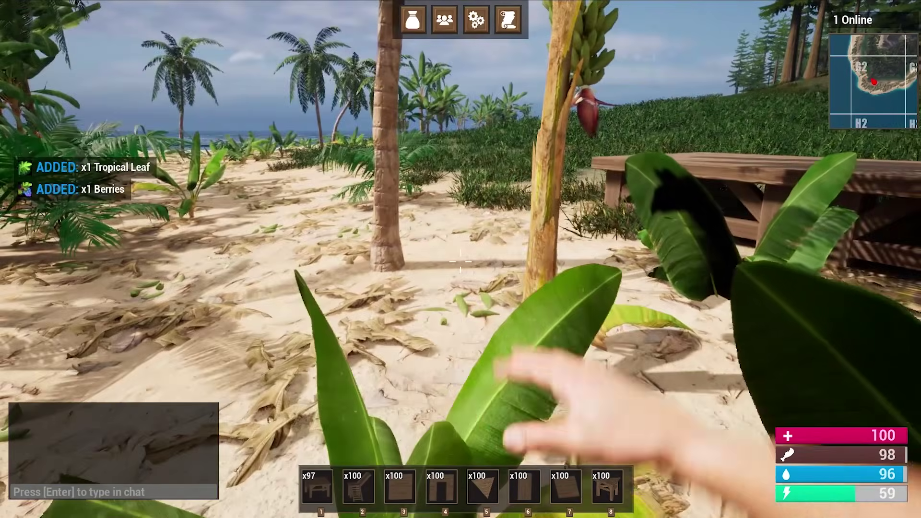
pyautogui.press('s')
pyautogui.press('w')
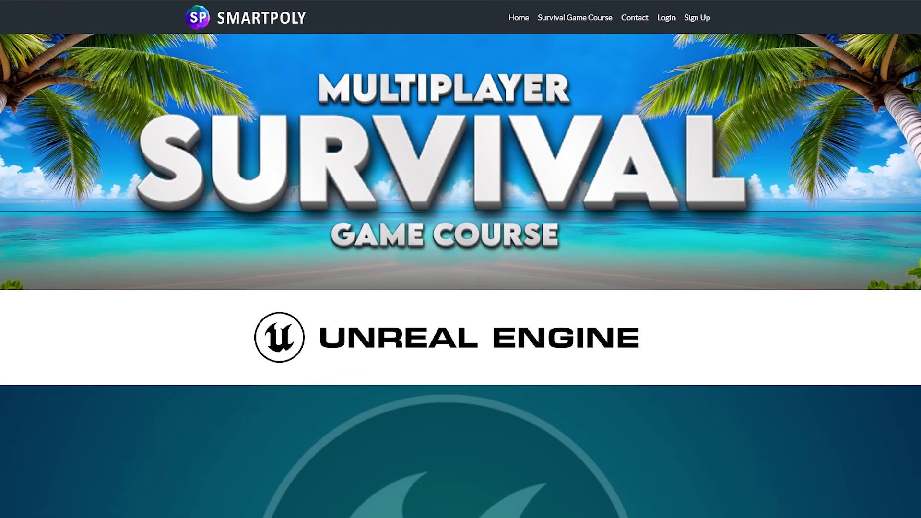
pyautogui.scroll(-3, 461, 259)
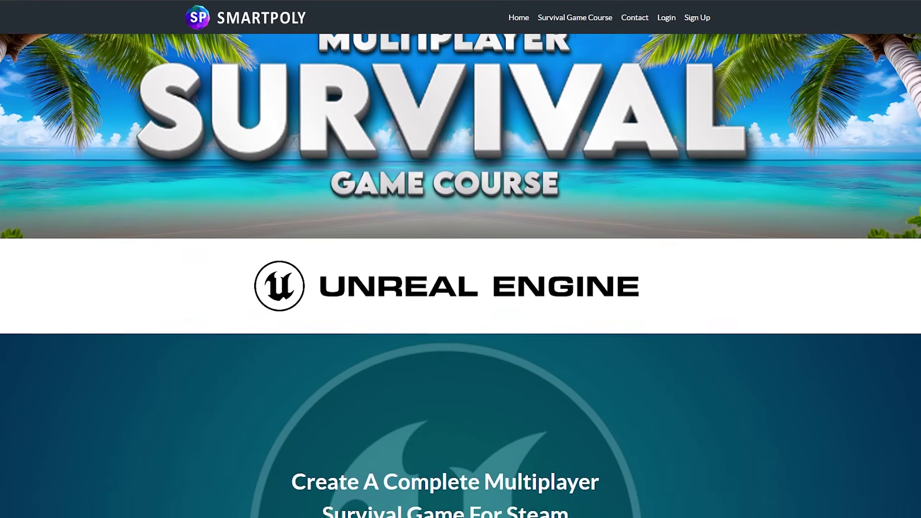
pyautogui.scroll(-6, 461, 259)
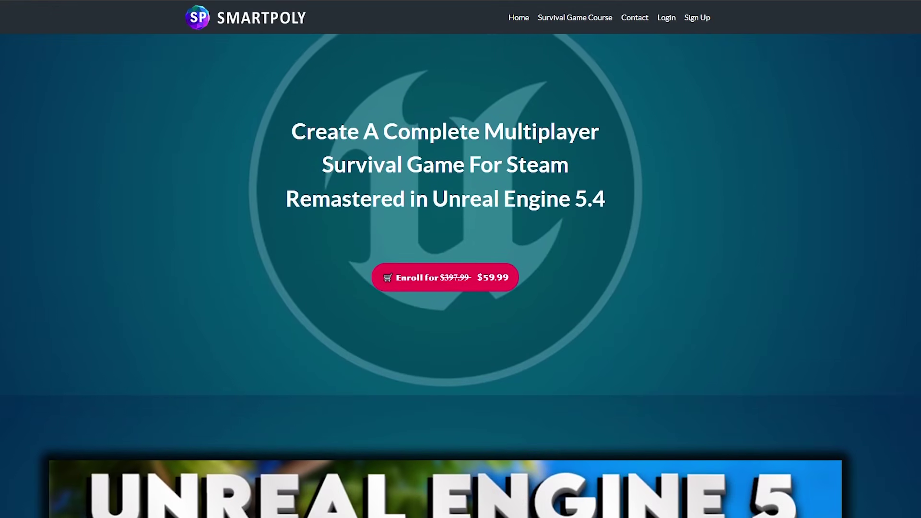
pyautogui.scroll(-7, 460, 259)
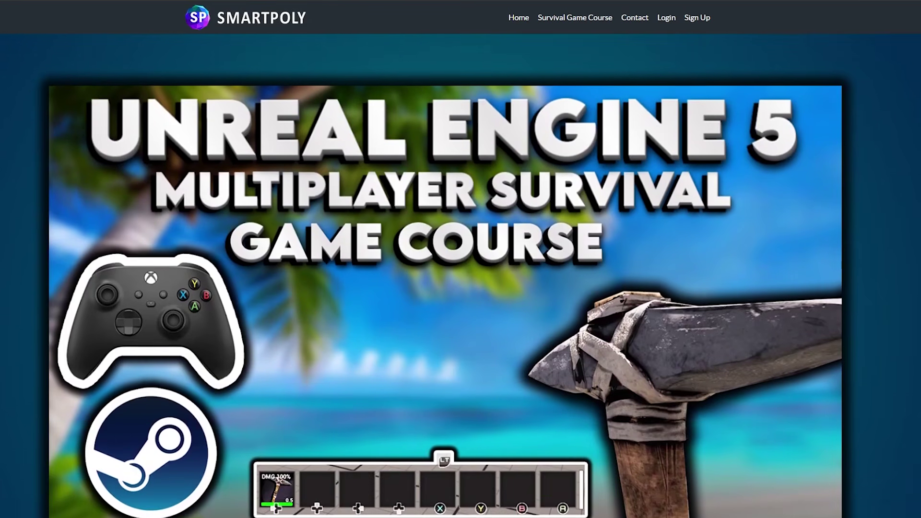
pyautogui.scroll(-10, 461, 260)
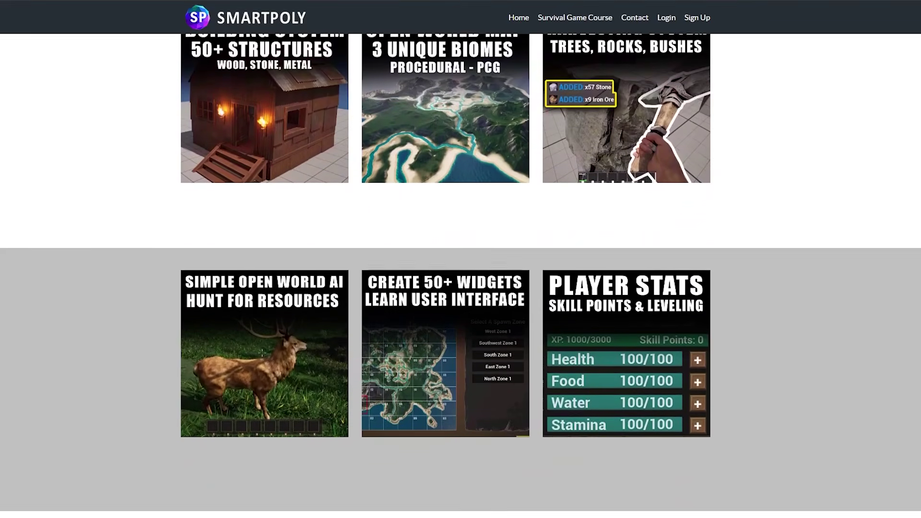
pyautogui.scroll(-8, 461, 259)
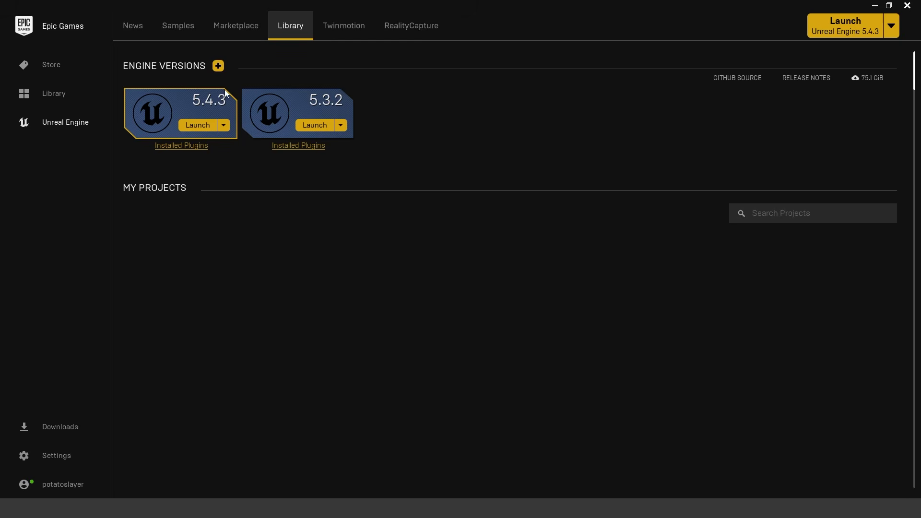
# Launch Unreal Engine 5.4.3 and create a Third Person Blueprint game project named OpenWorldMap
pyautogui.click(198, 127)
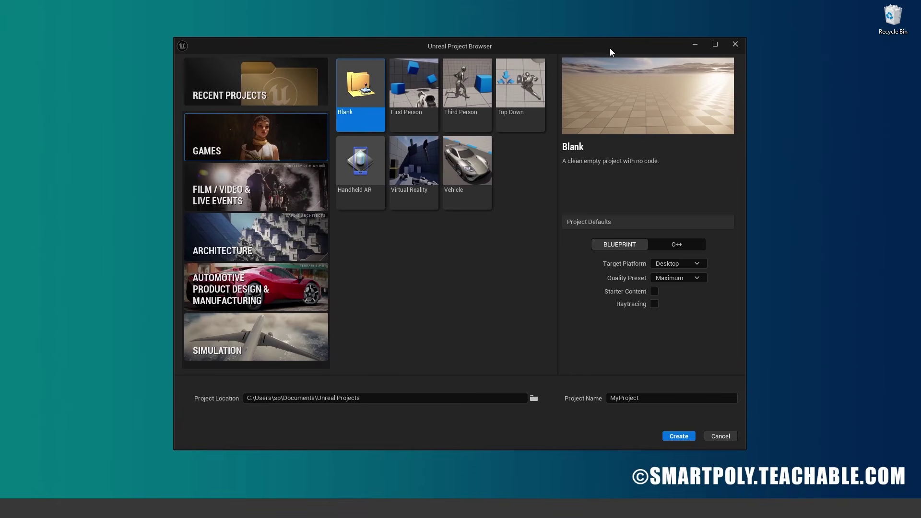
pyautogui.click(473, 97)
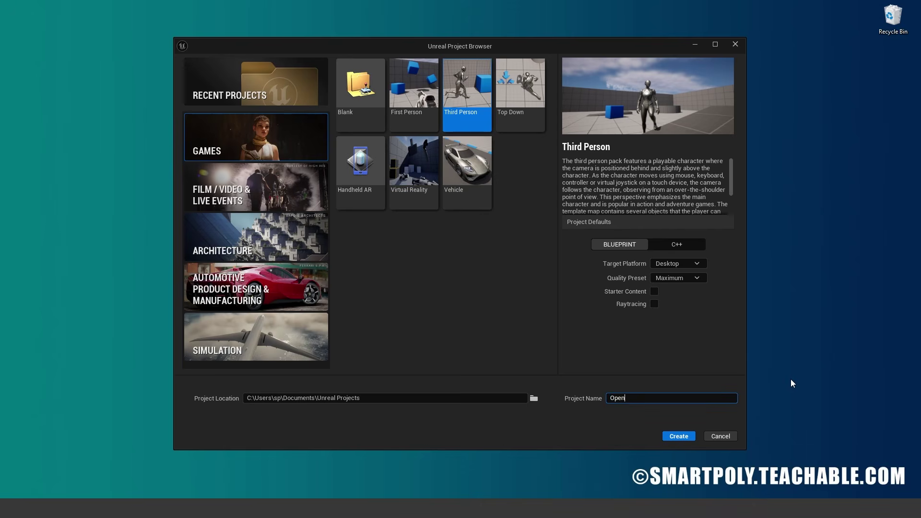
pyautogui.write('Map')
pyautogui.click(679, 436)
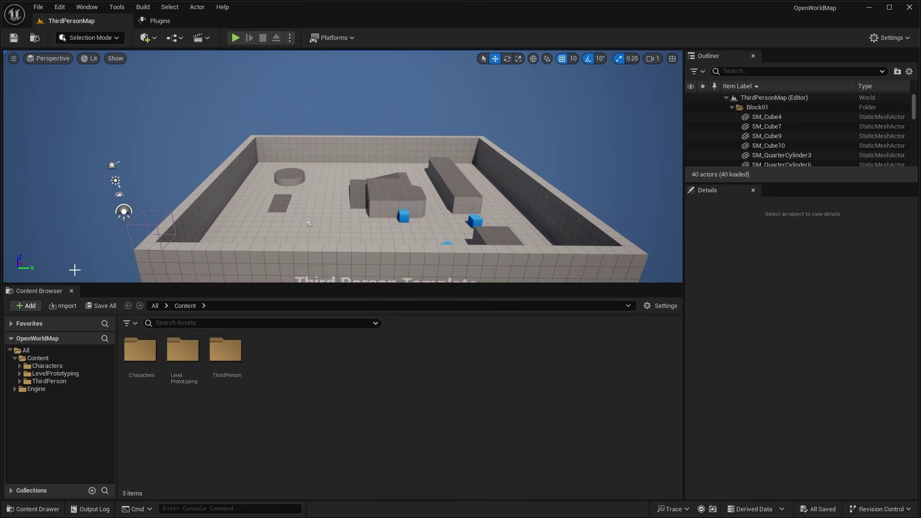
# Close the Content Browser and enable the Landmass beta plugin, restarting the editor to apply it
pyautogui.click(72, 291)
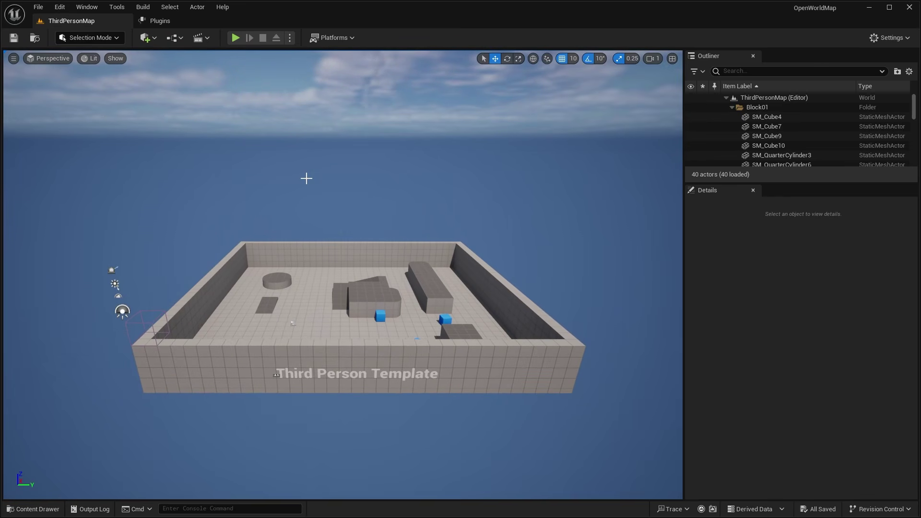
pyautogui.click(61, 7)
pyautogui.click(98, 175)
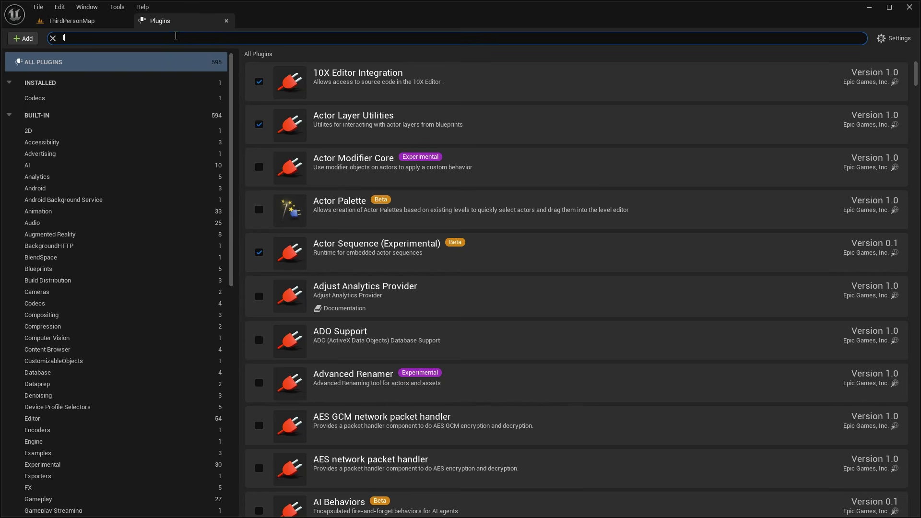
pyautogui.write('landmass')
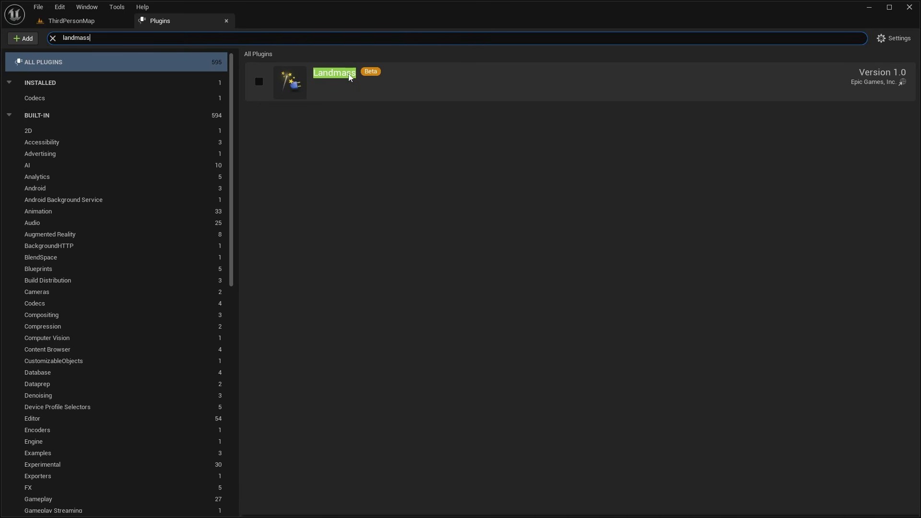
pyautogui.click(259, 81)
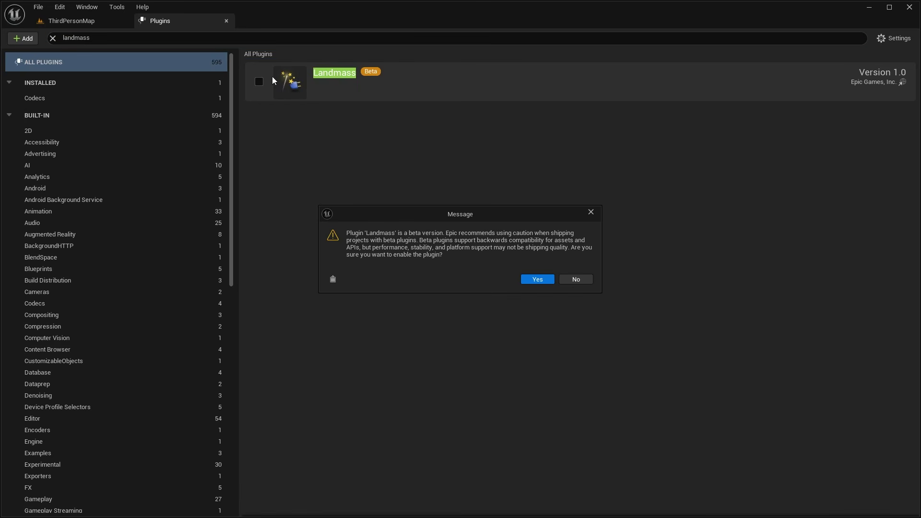
pyautogui.click(538, 279)
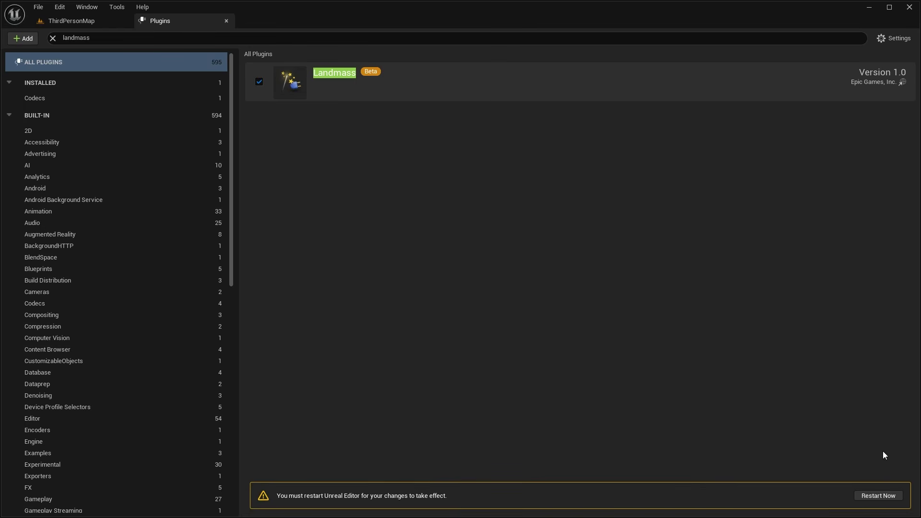
pyautogui.click(878, 496)
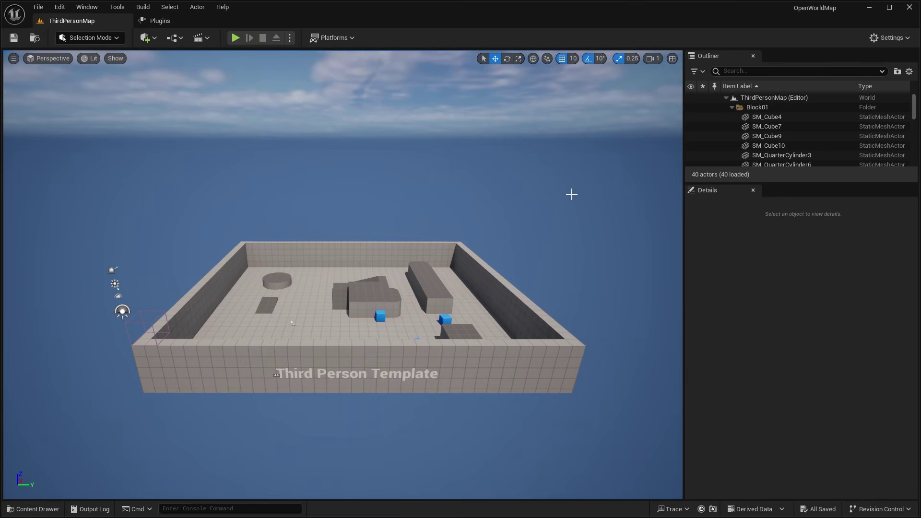
# Start a new landscape in Landscape mode and set its overall resolution to 1009 × 1009
pyautogui.click(102, 39)
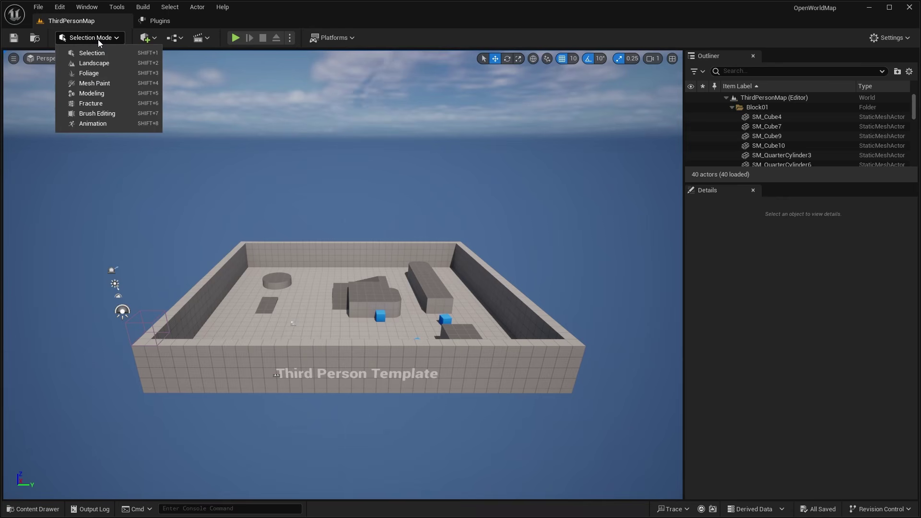
pyautogui.click(106, 64)
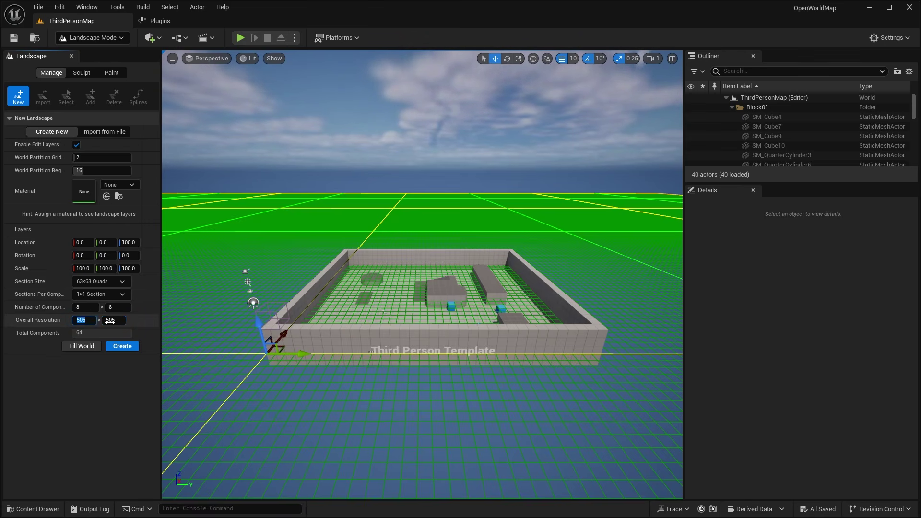
pyautogui.scroll(-6, 475, 263)
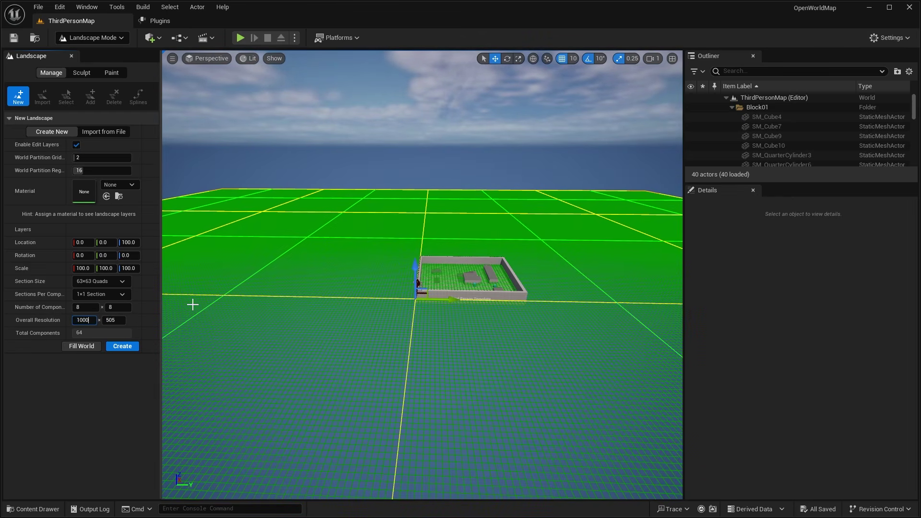
pyautogui.press('Tab')
pyautogui.write('1009')
pyautogui.press('Return')
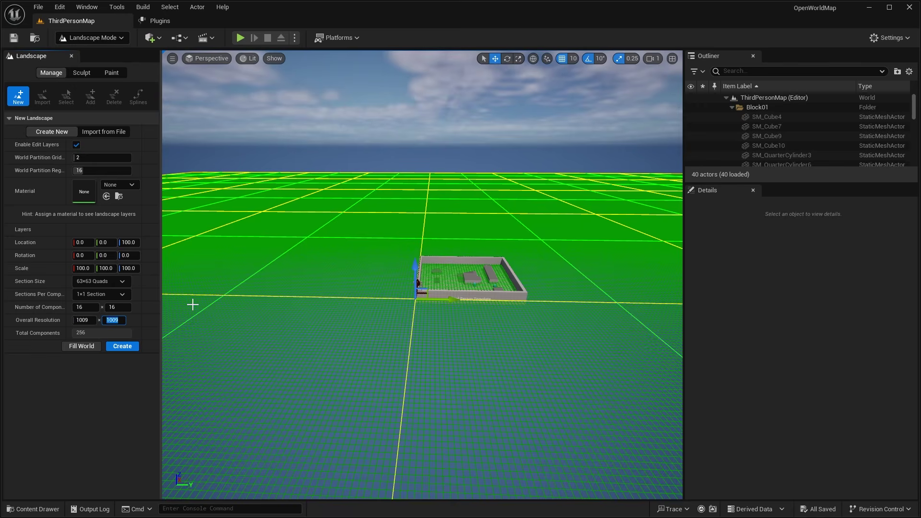
# Create the landscape around the third person template playground
pyautogui.moveTo(364, 258); pyautogui.dragTo(336, 252, button='right')
pyautogui.moveTo(392, 248); pyautogui.dragTo(418, 259, button='right')
pyautogui.press('s')
pyautogui.scroll(8, 391, 247)
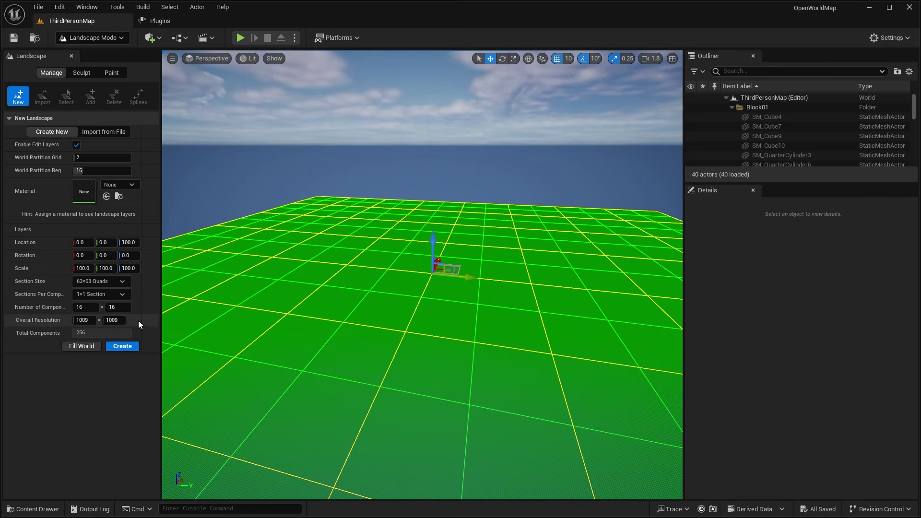
pyautogui.click(129, 347)
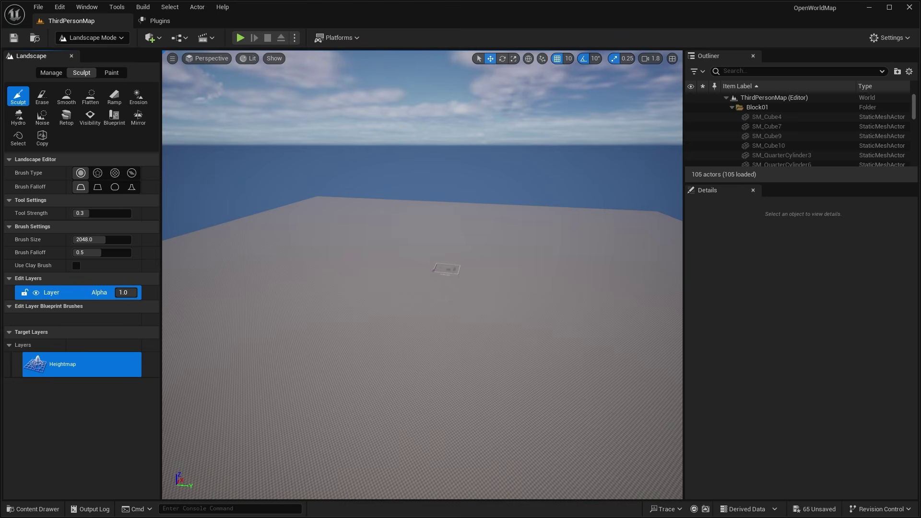
# Choose the Blueprint sculpt tool with CustomBrush_Landmass as its blueprint brush
pyautogui.moveTo(422, 275); pyautogui.dragTo(446, 277, button='right')
pyautogui.press('w')
pyautogui.moveTo(526, 249); pyautogui.dragTo(497, 249, button='right')
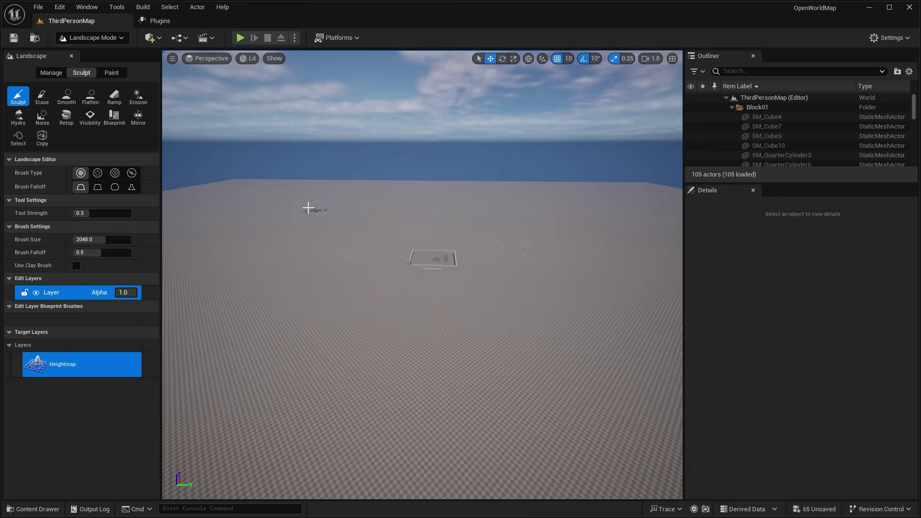
pyautogui.click(117, 115)
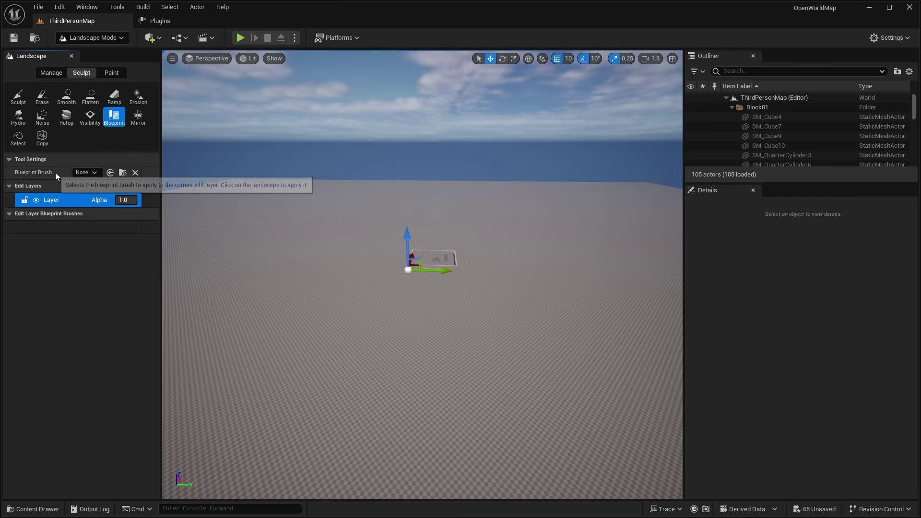
pyautogui.click(94, 173)
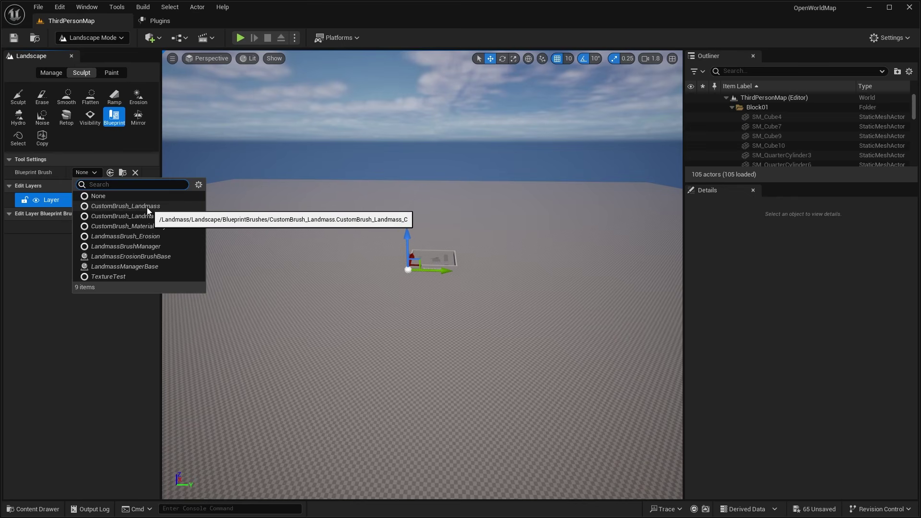
pyautogui.click(168, 207)
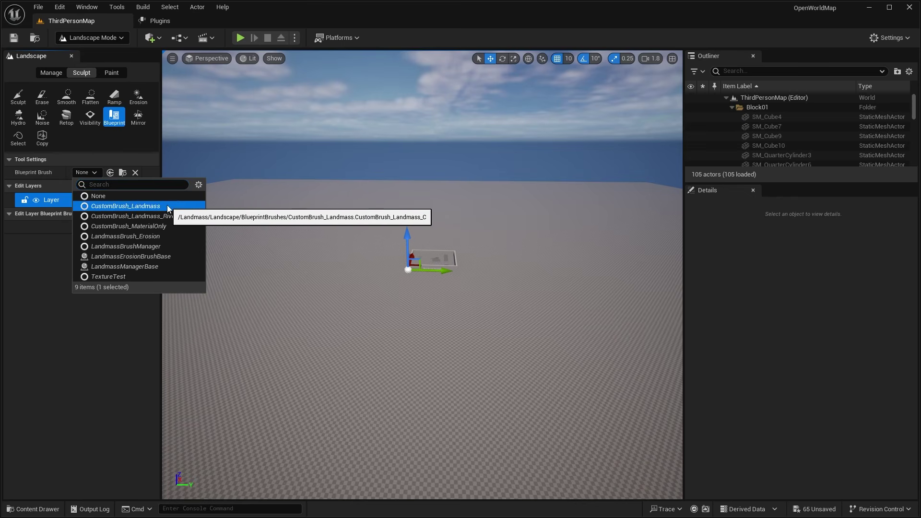
pyautogui.click(168, 208)
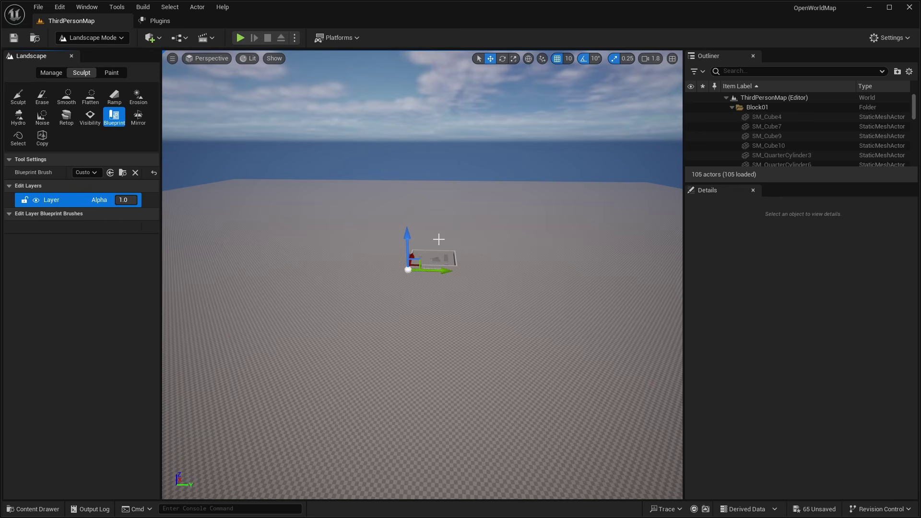
# Place the Landmass brush on the landscape in front of the template playground
pyautogui.moveTo(500, 255); pyautogui.dragTo(491, 270, button='right')
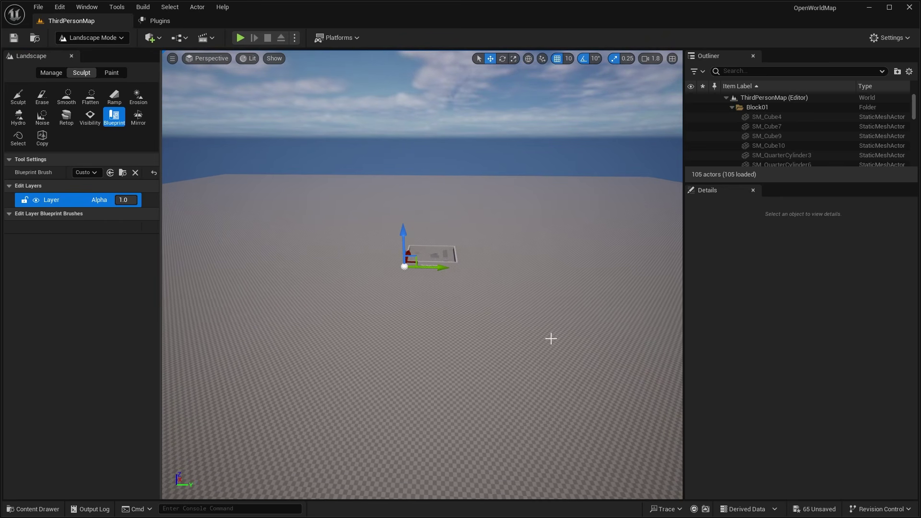
pyautogui.click(494, 323)
pyautogui.moveTo(551, 266); pyautogui.dragTo(576, 261, button='right')
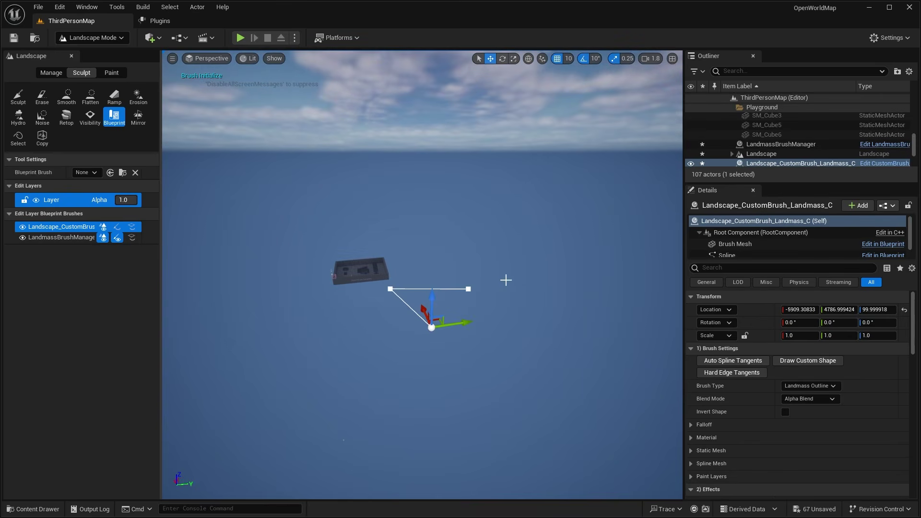
pyautogui.moveTo(486, 282)
pyautogui.mouseDown(button='right')
pyautogui.moveTo(484, 264)
pyautogui.moveTo(482, 292)
pyautogui.mouseUp(button='right')
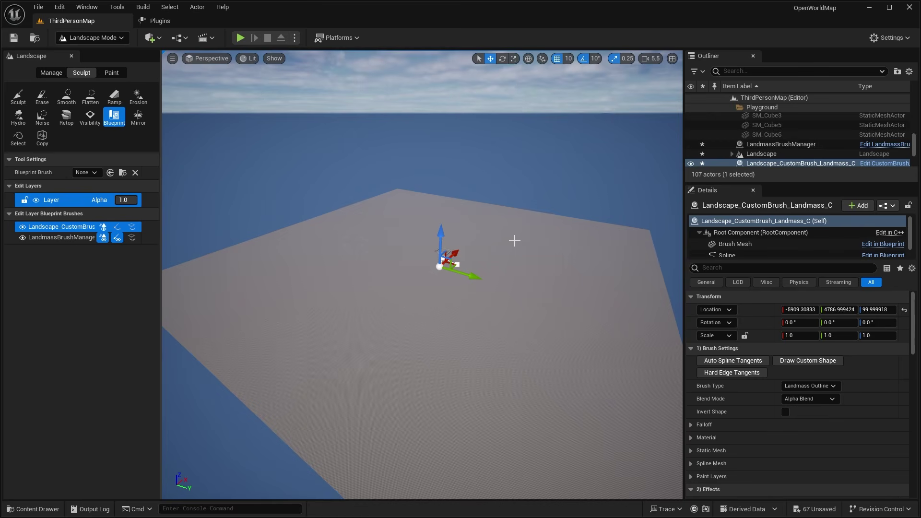
# Move the first point of the Landmass brush's spline to 320 along its Y axis
pyautogui.press('w')
pyautogui.moveTo(515, 241)
pyautogui.mouseDown(button='right')
pyautogui.moveTo(533, 230)
pyautogui.moveTo(564, 236)
pyautogui.moveTo(515, 243)
pyautogui.moveTo(397, 306)
pyautogui.mouseUp(button='right')
pyautogui.press('d')
pyautogui.press('a')
pyautogui.moveTo(464, 253); pyautogui.dragTo(418, 263, button='right')
pyautogui.press('w')
pyautogui.scroll(-1, 417, 263)
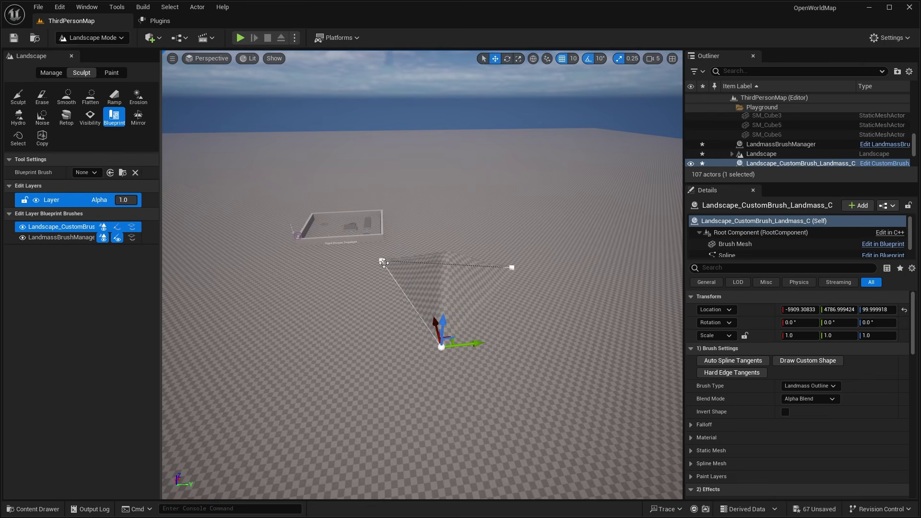
pyautogui.scroll(-2, 470, 256)
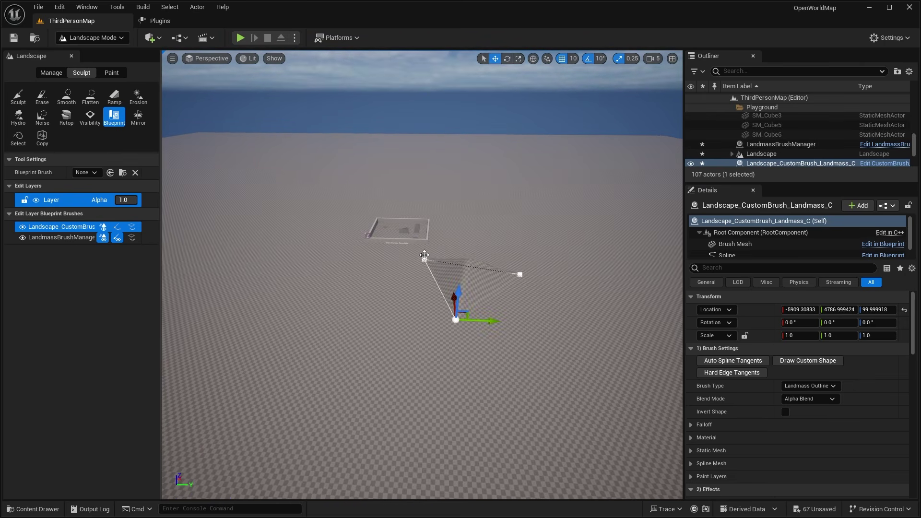
pyautogui.click(426, 258)
pyautogui.click(426, 262)
pyautogui.click(519, 273)
pyautogui.moveTo(520, 270)
pyautogui.mouseDown(button='right')
pyautogui.moveTo(269, 216)
pyautogui.moveTo(72, 230)
pyautogui.moveTo(521, 271)
pyautogui.mouseUp(button='right')
pyautogui.press('d')
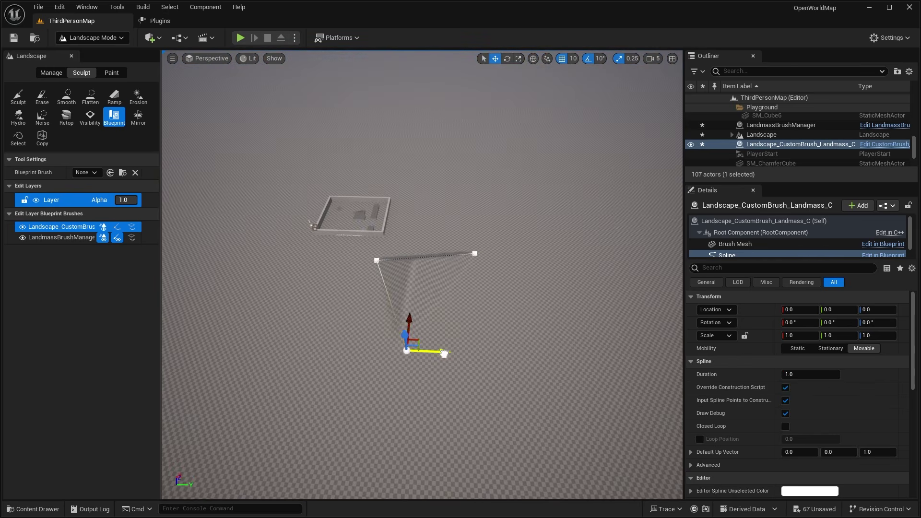
pyautogui.moveTo(444, 354); pyautogui.dragTo(445, 353)
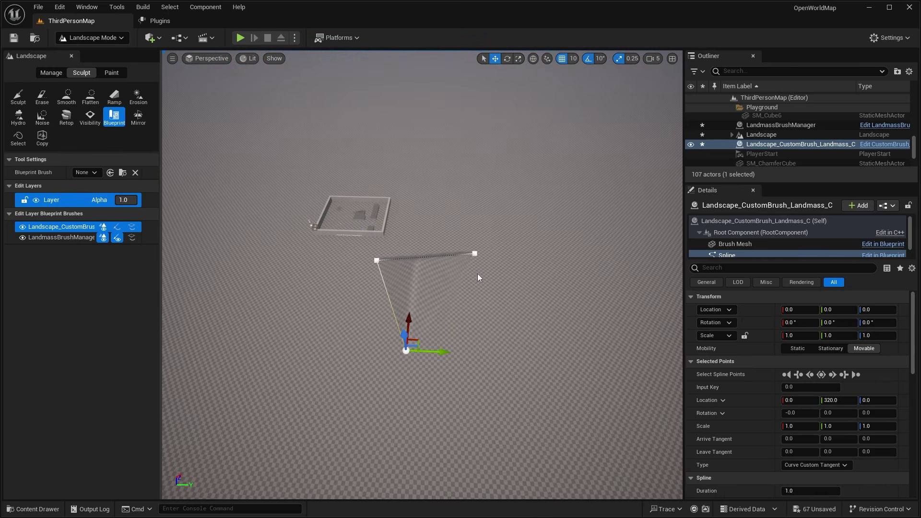
pyautogui.click(377, 260)
pyautogui.moveTo(442, 198); pyautogui.dragTo(403, 177, button='right')
pyautogui.click(443, 198)
pyautogui.press('w')
pyautogui.click(463, 146)
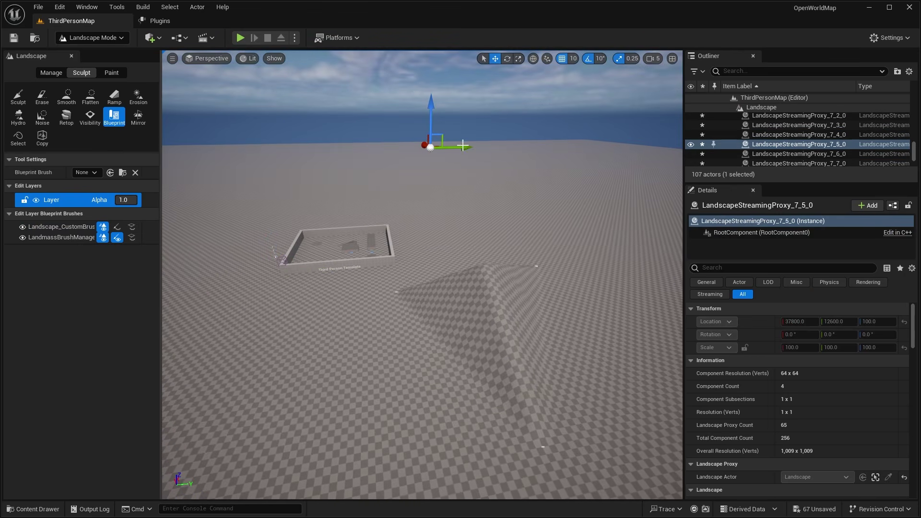
# Select the Landmass brush and enable Cap Shape in its Falloff settings
pyautogui.click(455, 263)
pyautogui.click(396, 292)
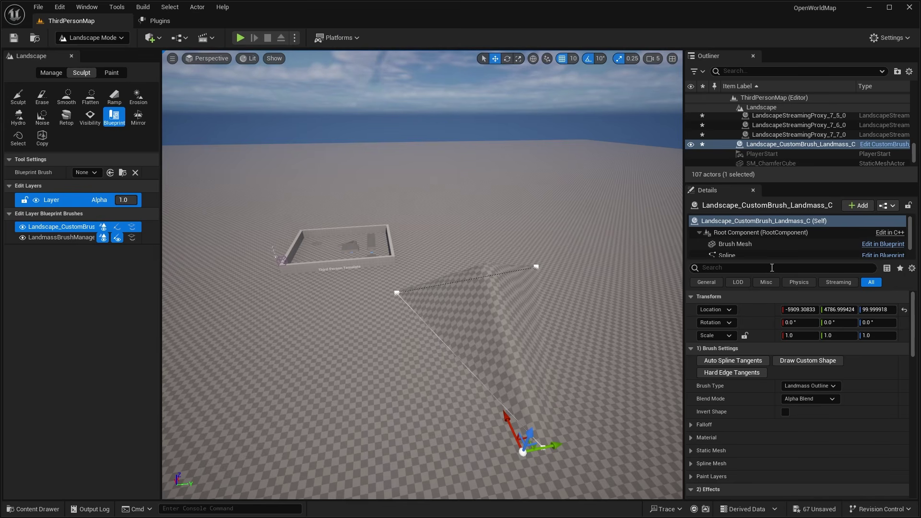
pyautogui.scroll(-4, 795, 370)
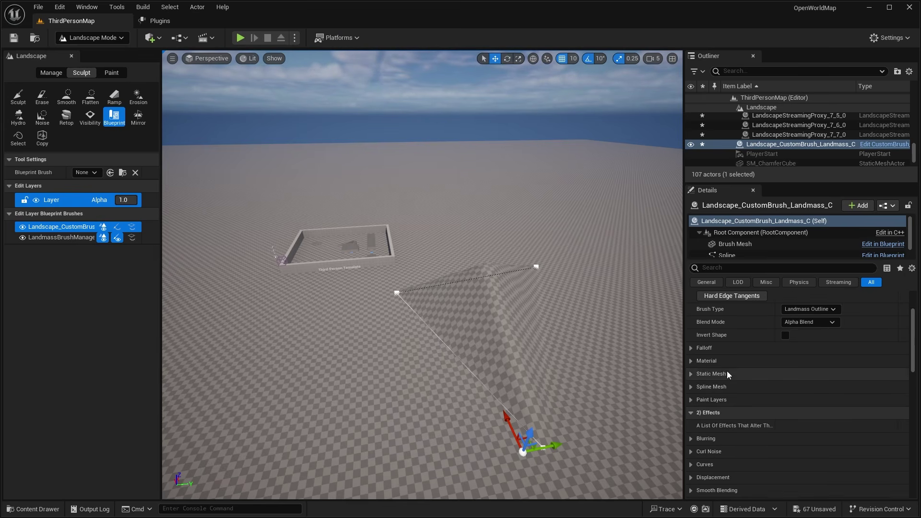
pyautogui.scroll(-2, 713, 356)
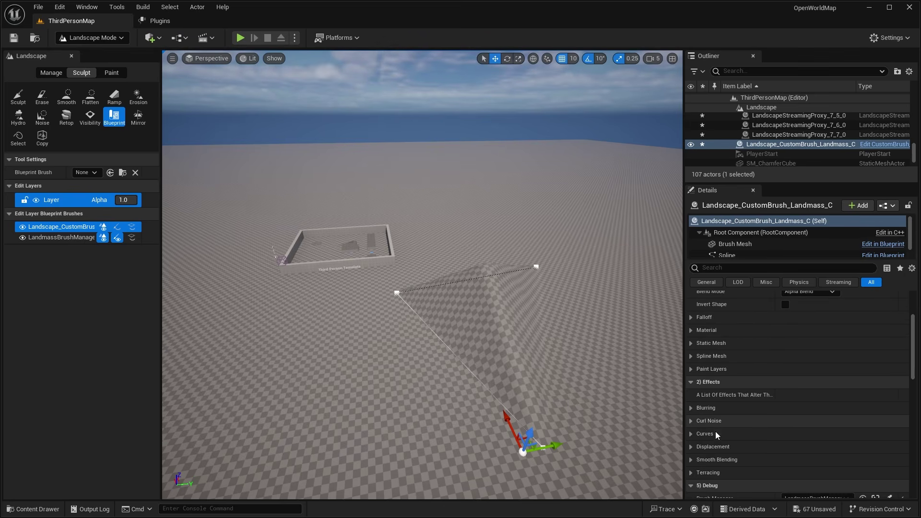
pyautogui.scroll(2, 727, 407)
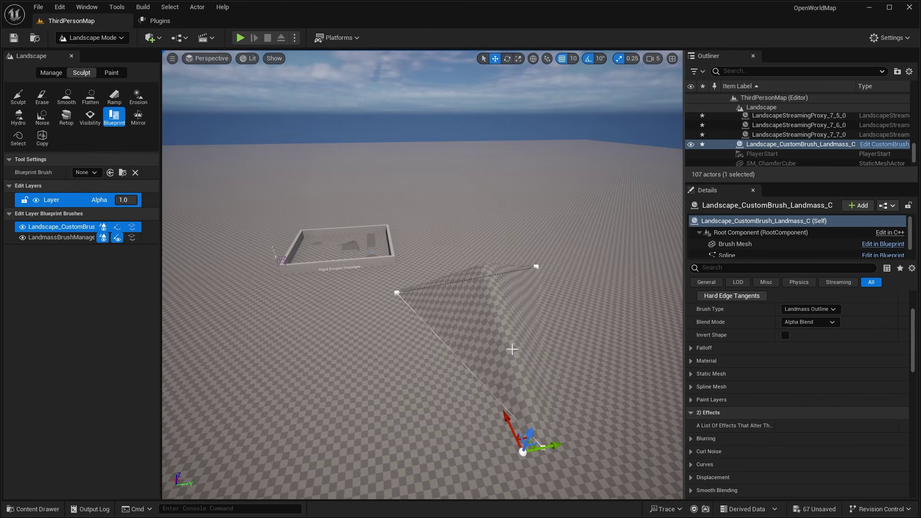
pyautogui.scroll(3, 744, 396)
pyautogui.click(691, 394)
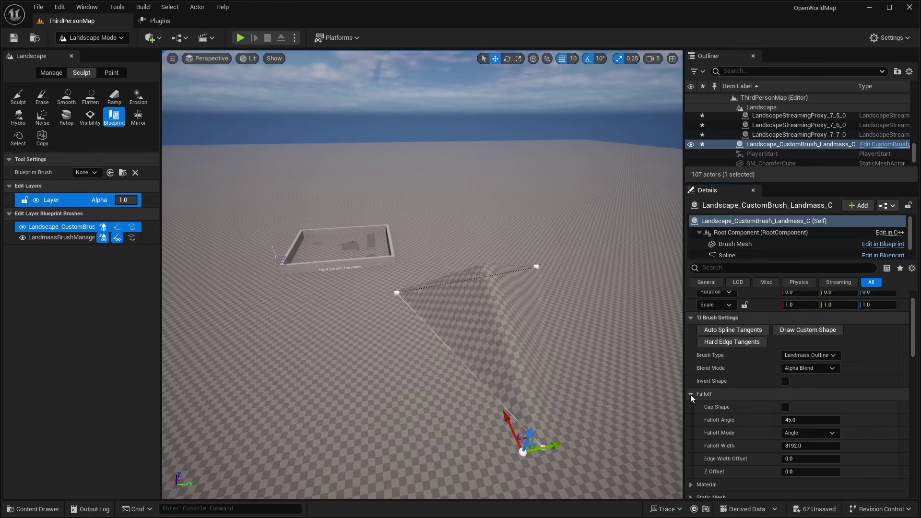
pyautogui.scroll(-2, 757, 406)
pyautogui.moveTo(560, 321); pyautogui.dragTo(560, 321, button='right')
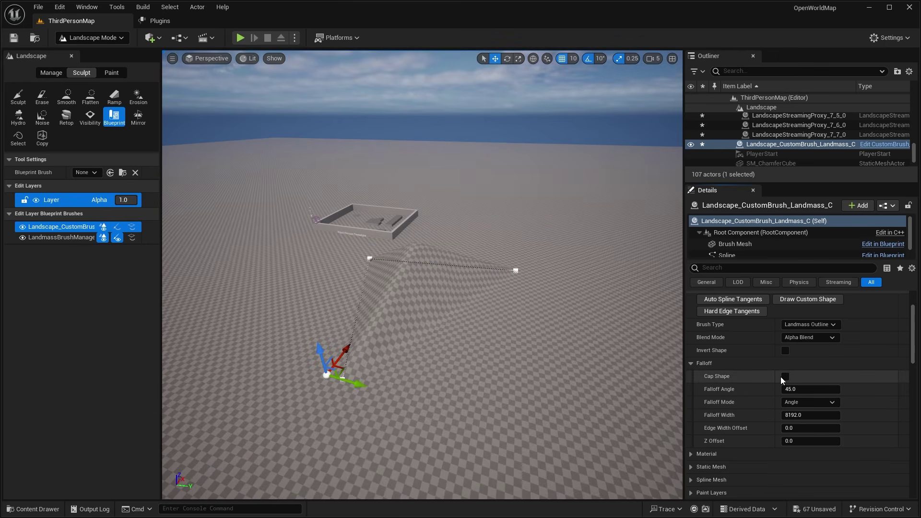
pyautogui.click(785, 377)
# Set the Landmass brush's Falloff Angle to 30
pyautogui.moveTo(349, 302); pyautogui.dragTo(343, 304, button='right')
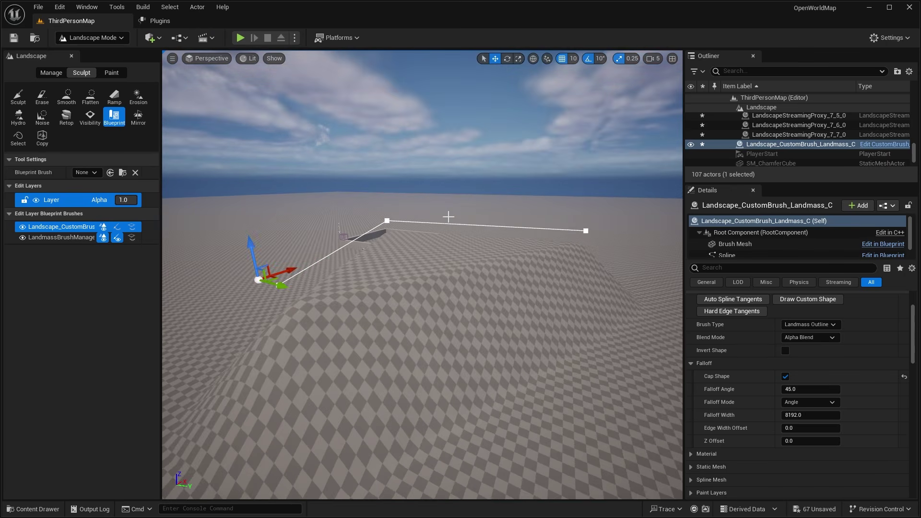
pyautogui.moveTo(499, 233); pyautogui.dragTo(469, 229, button='right')
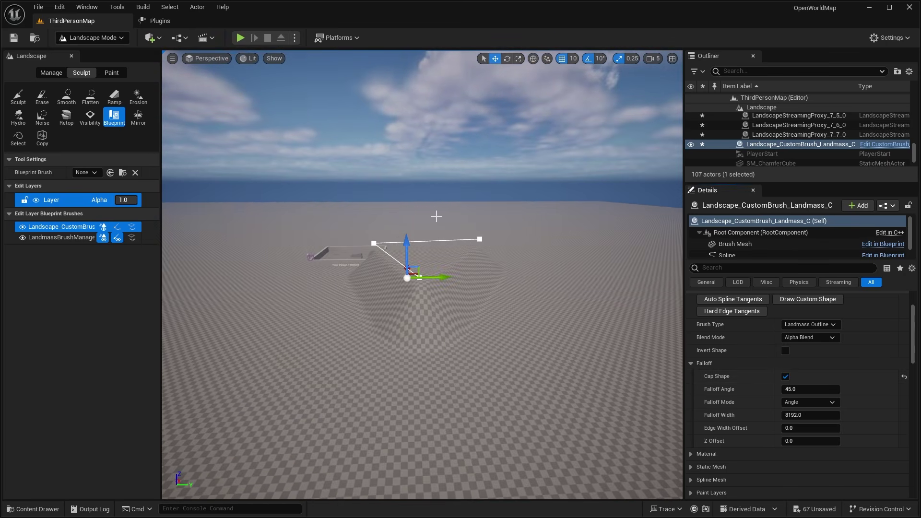
pyautogui.moveTo(463, 259); pyautogui.dragTo(345, 258, button='right')
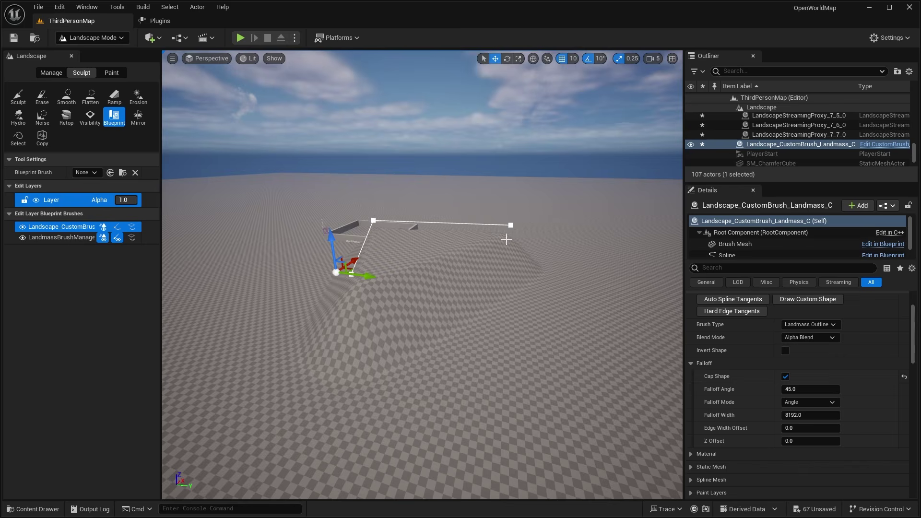
pyautogui.click(807, 390)
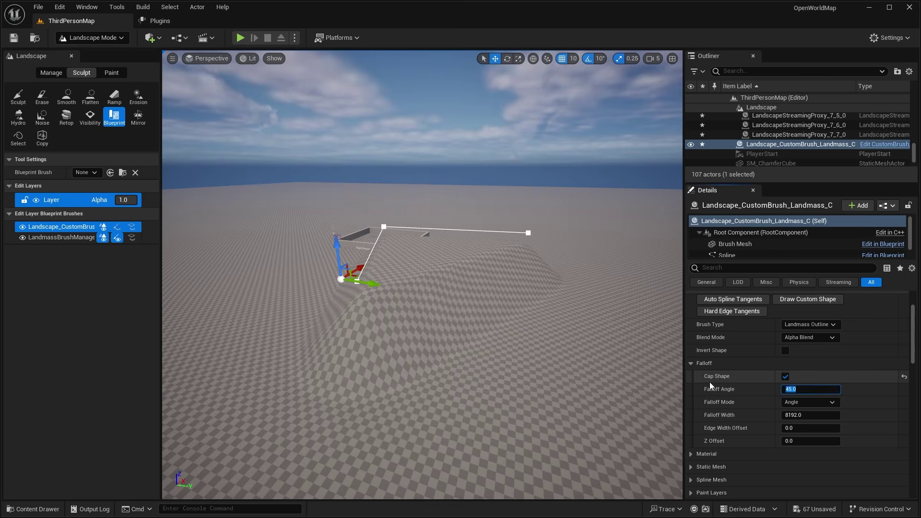
pyautogui.press('Return')
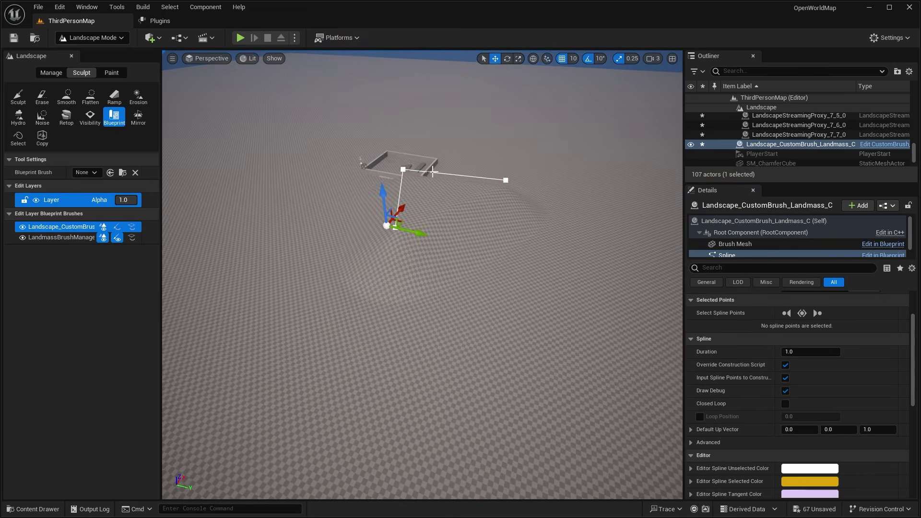
# Move the whole Landmass brush to the other side of the playground as a taller hill and rotate the sunlight to shine on it
pyautogui.click(404, 171)
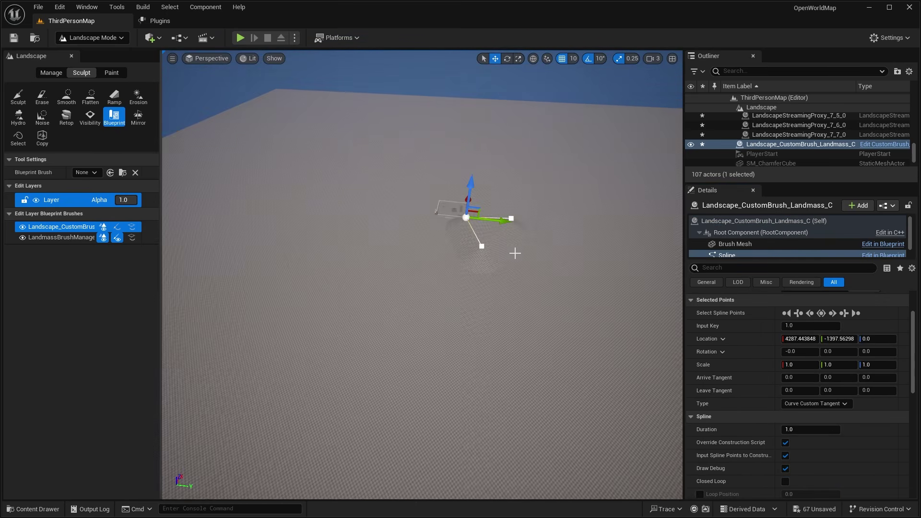
pyautogui.moveTo(514, 253); pyautogui.dragTo(527, 247, button='right')
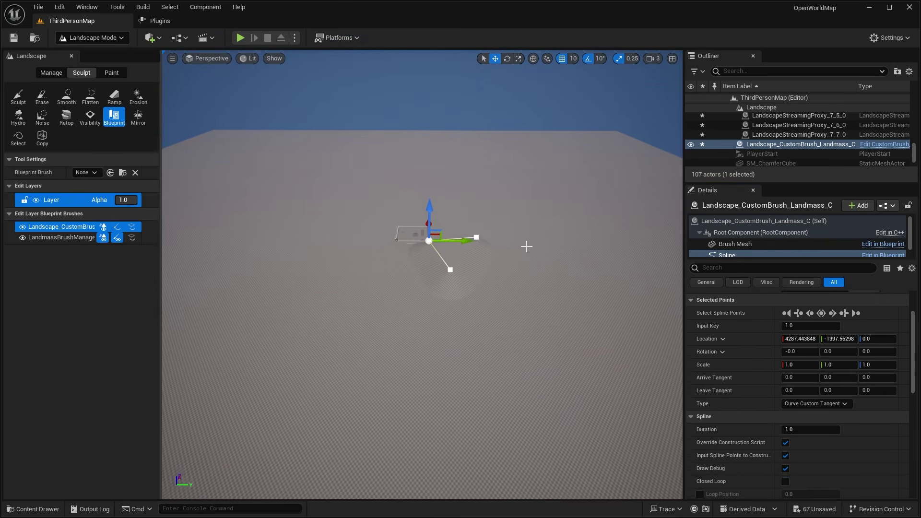
pyautogui.click(538, 192)
pyautogui.click(477, 234)
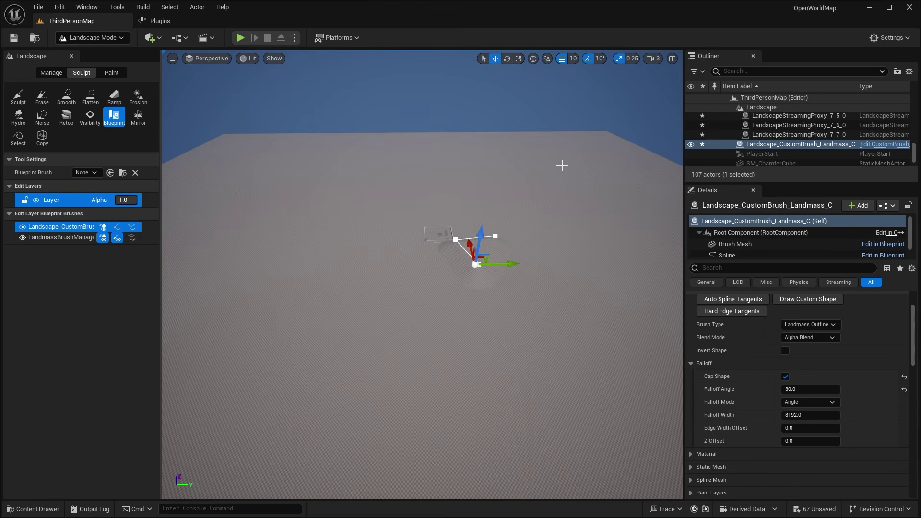
pyautogui.moveTo(528, 265)
pyautogui.mouseDown(button='right')
pyautogui.moveTo(312, 200)
pyautogui.moveTo(276, 206)
pyautogui.moveTo(277, 190)
pyautogui.moveTo(497, 242)
pyautogui.mouseUp(button='right')
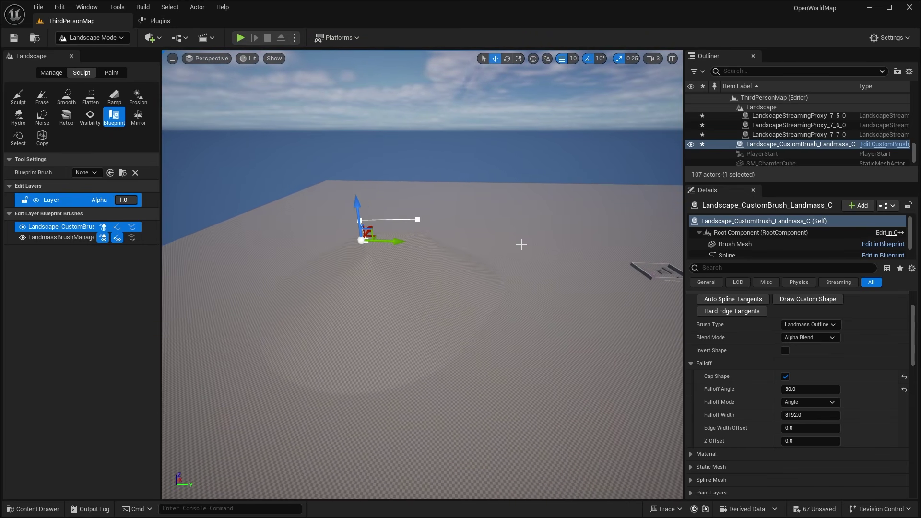
pyautogui.hotkey('ctrl', 'l')
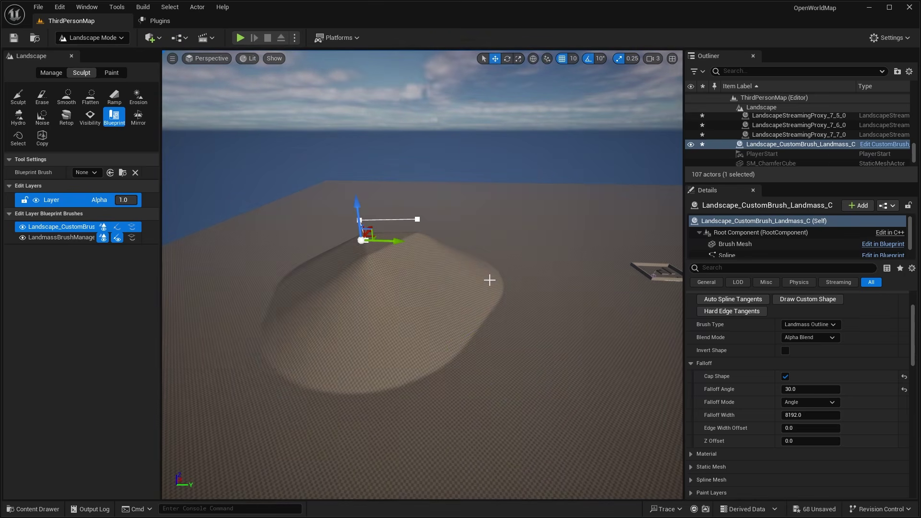
# Rotate the sunlight across the Landmass hill and reselect the Landmass brush
pyautogui.keyDown('ctrl'); pyautogui.click(489, 280); pyautogui.keyUp('ctrl')
pyautogui.moveTo(489, 280); pyautogui.dragTo(505, 258, button='right')
pyautogui.press('s')
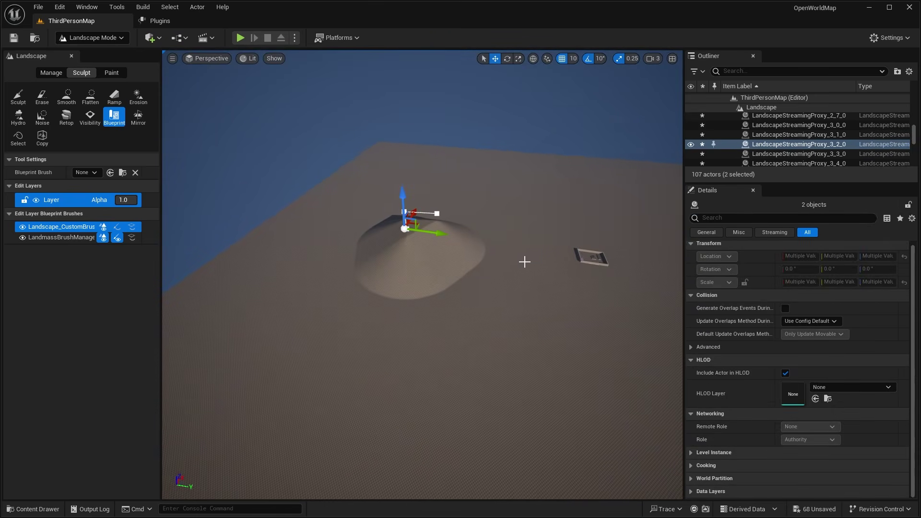
pyautogui.hotkey('ctrl', 'l')
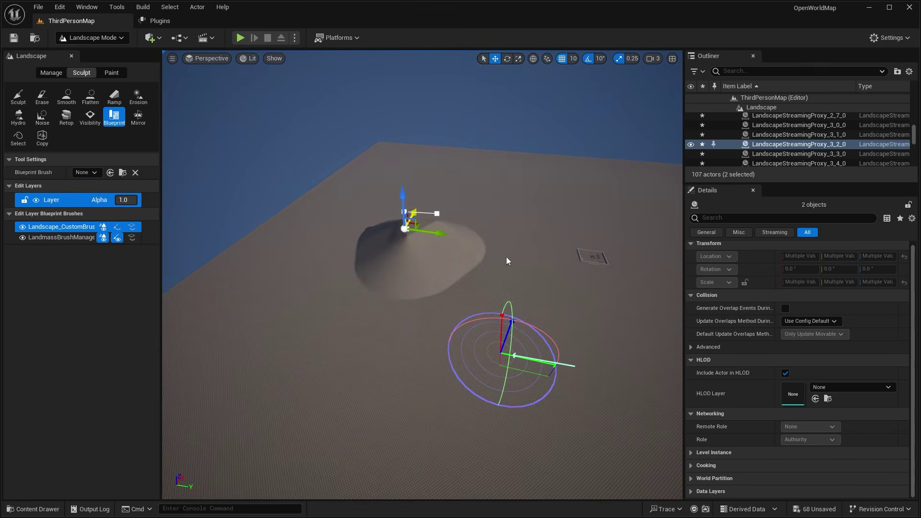
pyautogui.click(506, 257)
pyautogui.moveTo(506, 257)
pyautogui.mouseDown(button='right')
pyautogui.moveTo(518, 249)
pyautogui.moveTo(391, 259)
pyautogui.moveTo(395, 287)
pyautogui.moveTo(422, 258)
pyautogui.mouseUp(button='right')
pyautogui.click(390, 258)
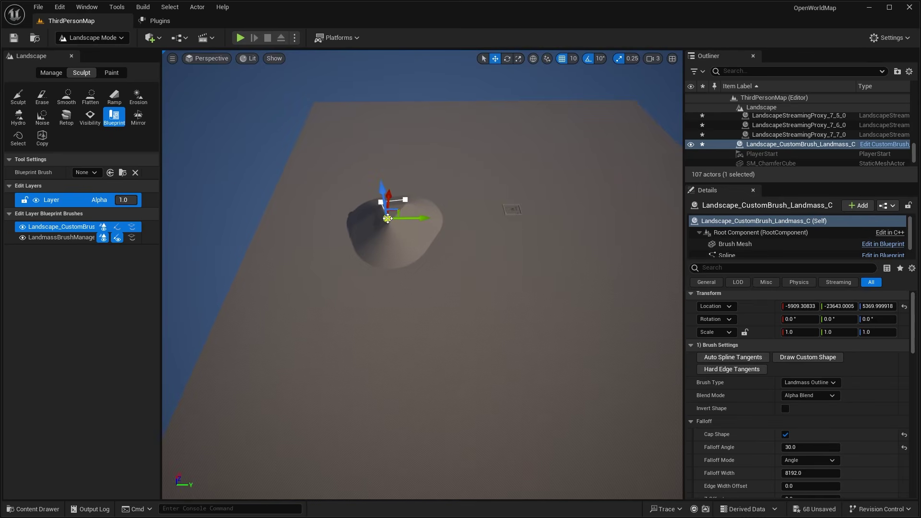
# Move one of the Landmass brush's spline points far out toward the landscape's side edge to stretch the hill
pyautogui.click(401, 213)
pyautogui.moveTo(401, 213); pyautogui.dragTo(420, 224, button='right')
pyautogui.scroll(1, 416, 225)
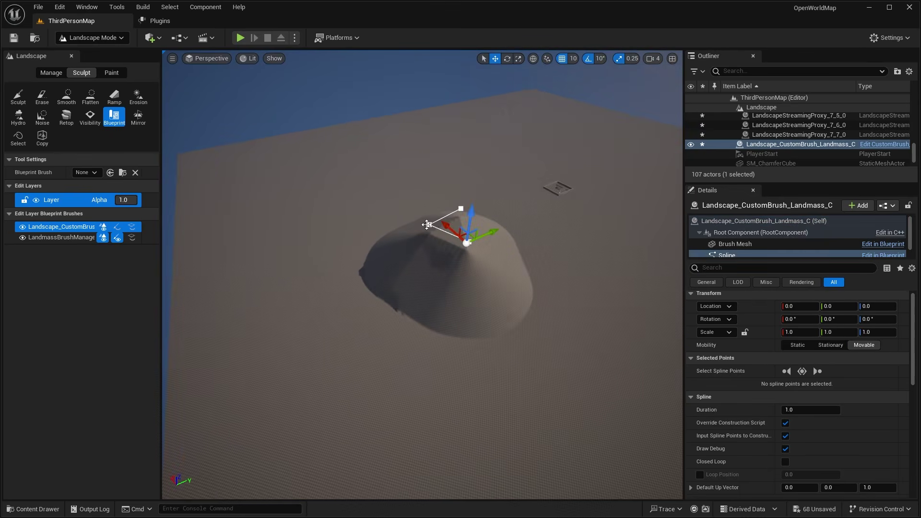
pyautogui.click(420, 224)
pyautogui.moveTo(411, 212); pyautogui.dragTo(409, 197)
# Move the spline's end point to about 30323 in X, and extend a new point from it to about 57961 in Y
pyautogui.click(462, 208)
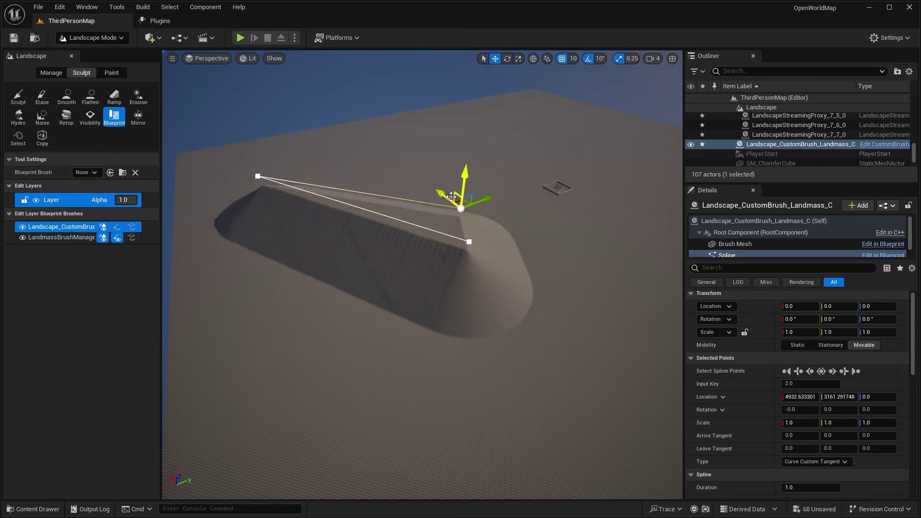
pyautogui.scroll(1, 458, 202)
pyautogui.moveTo(461, 208); pyautogui.dragTo(425, 153, button='right')
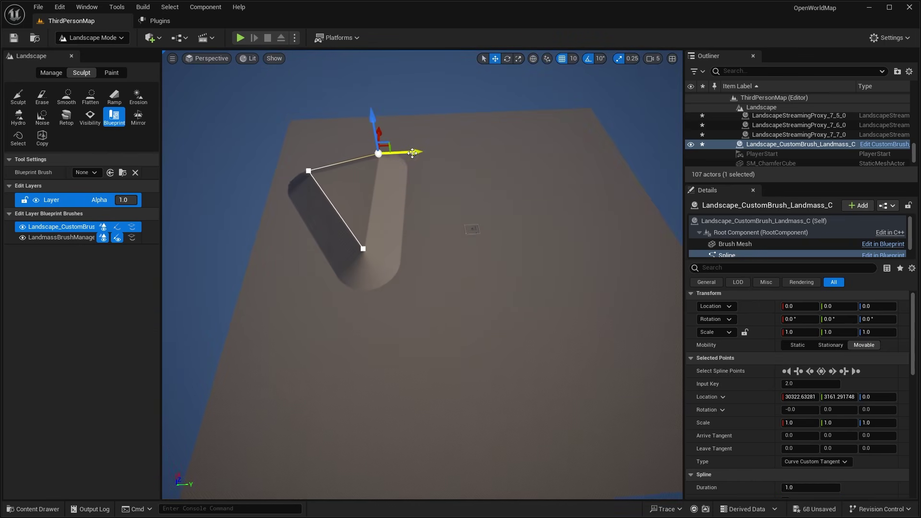
pyautogui.moveTo(417, 153); pyautogui.dragTo(614, 150)
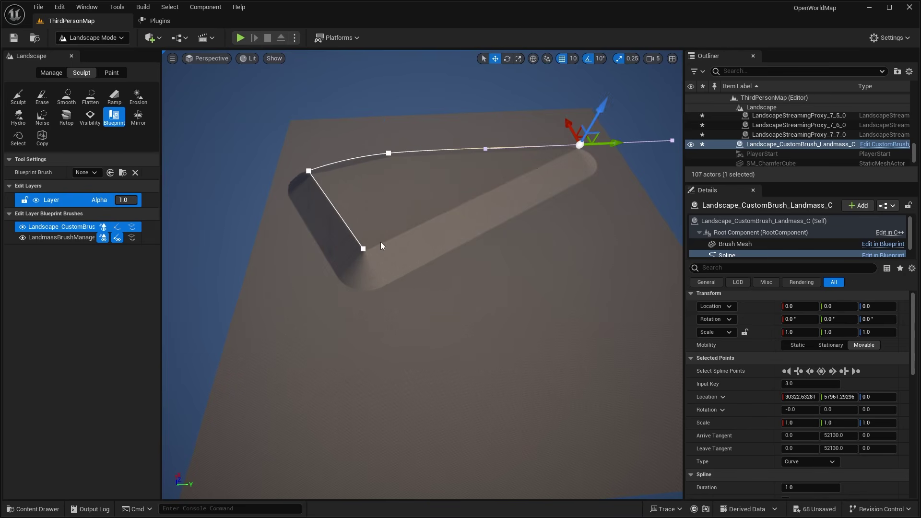
# Move the spline's first point to the landscape's near corner and extend new points along the near edge and up the opposite side
pyautogui.click(363, 248)
pyautogui.moveTo(363, 249); pyautogui.dragTo(403, 350, button='right')
pyautogui.keyDown('alt'); pyautogui.moveTo(403, 349); pyautogui.dragTo(556, 336); pyautogui.keyUp('alt')
pyautogui.moveTo(557, 336); pyautogui.dragTo(560, 264, button='right')
pyautogui.keyDown('alt'); pyautogui.moveTo(560, 264); pyautogui.dragTo(550, 194); pyautogui.keyUp('alt')
# Push the spline's far points outward and curve the remaining sides so the outline covers most of the landscape
pyautogui.click(361, 157)
pyautogui.click(516, 142)
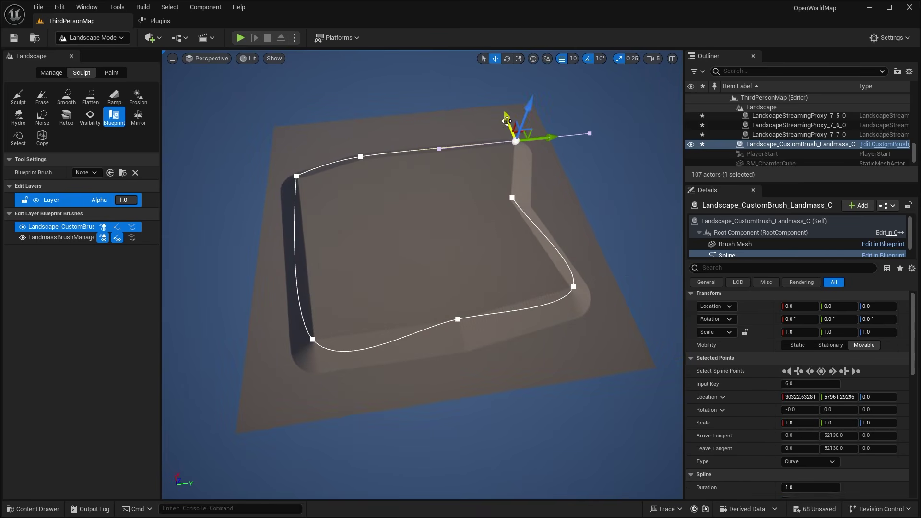
pyautogui.moveTo(506, 121); pyautogui.dragTo(499, 100)
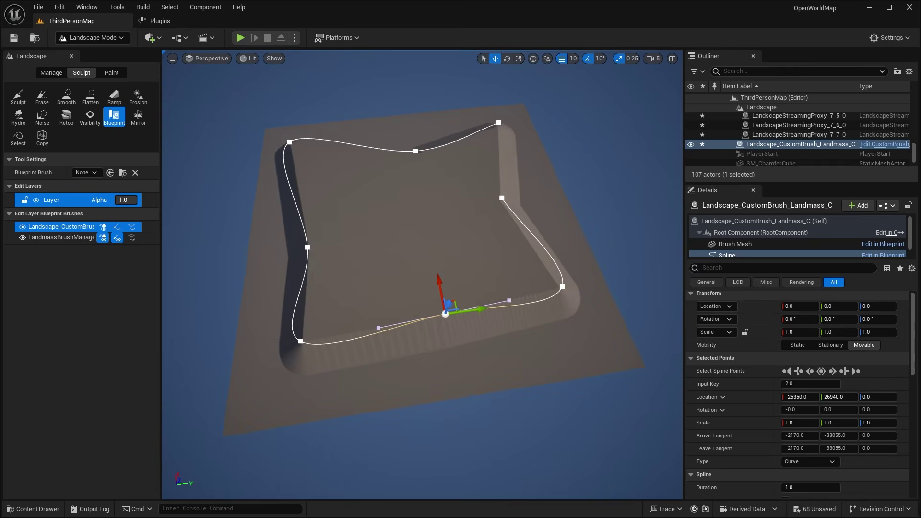
pyautogui.moveTo(443, 288); pyautogui.dragTo(512, 269, button='right')
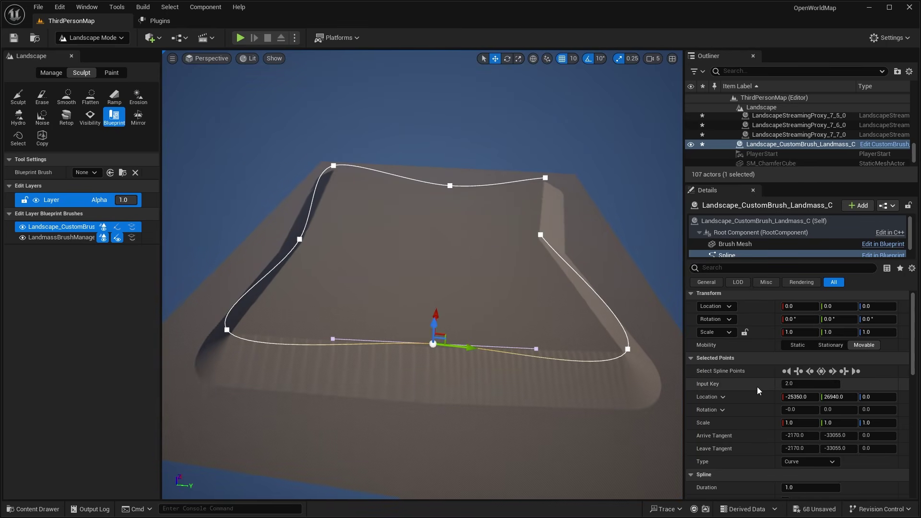
# Select the whole Landmass brush and expand the Blurring and Curl Noise settings in its Effects
pyautogui.scroll(-2, 762, 386)
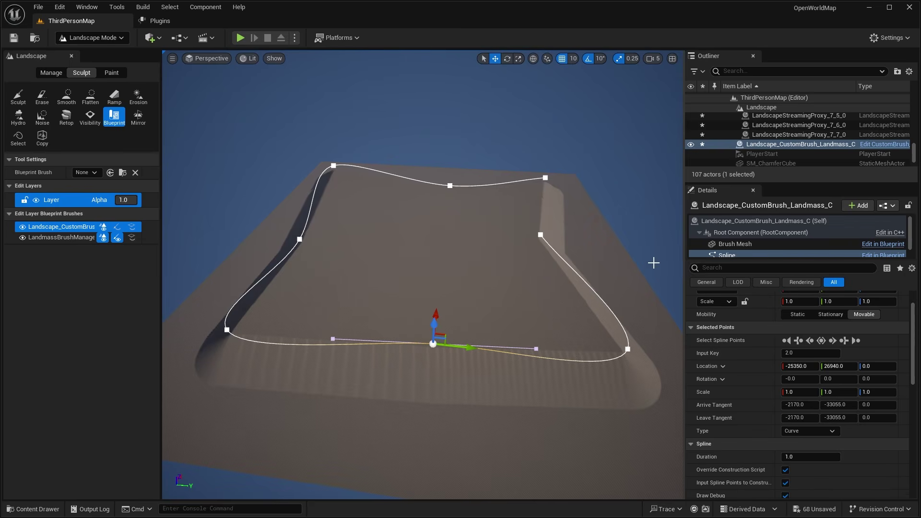
pyautogui.click(592, 168)
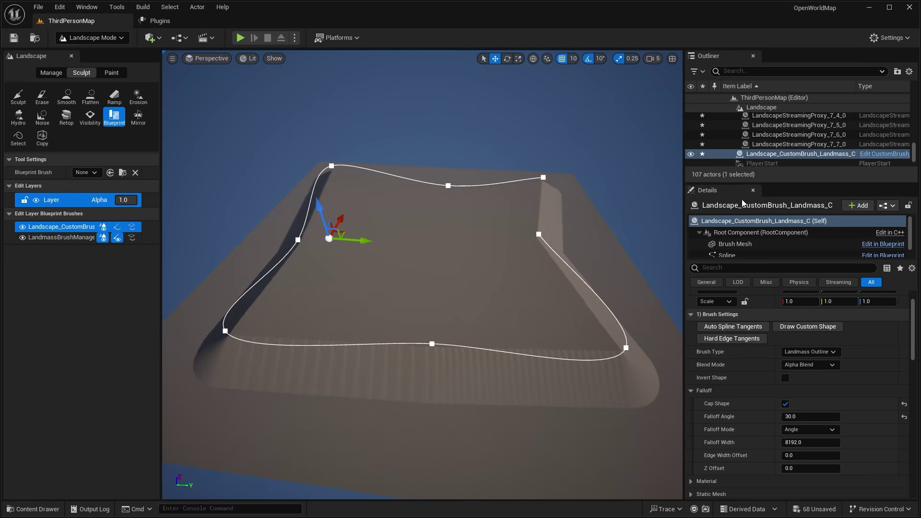
pyautogui.scroll(-2, 768, 381)
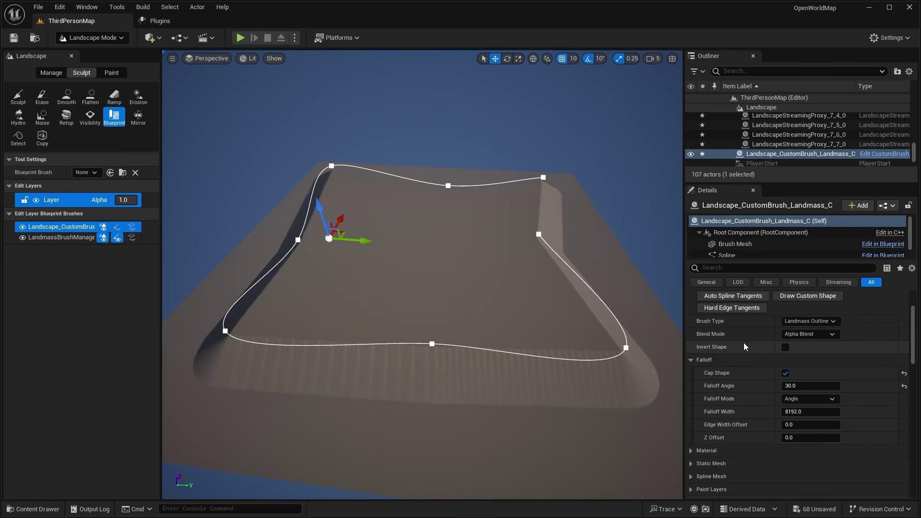
pyautogui.scroll(-2, 735, 373)
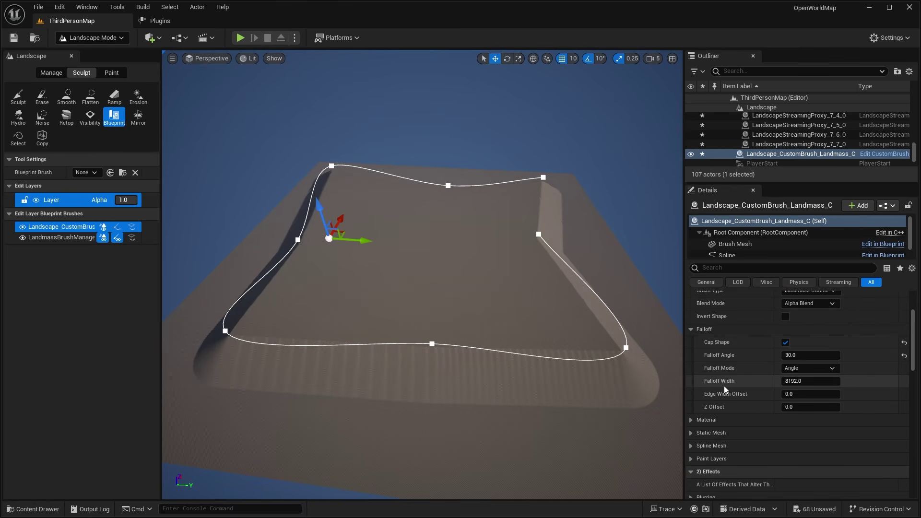
pyautogui.scroll(-2, 725, 384)
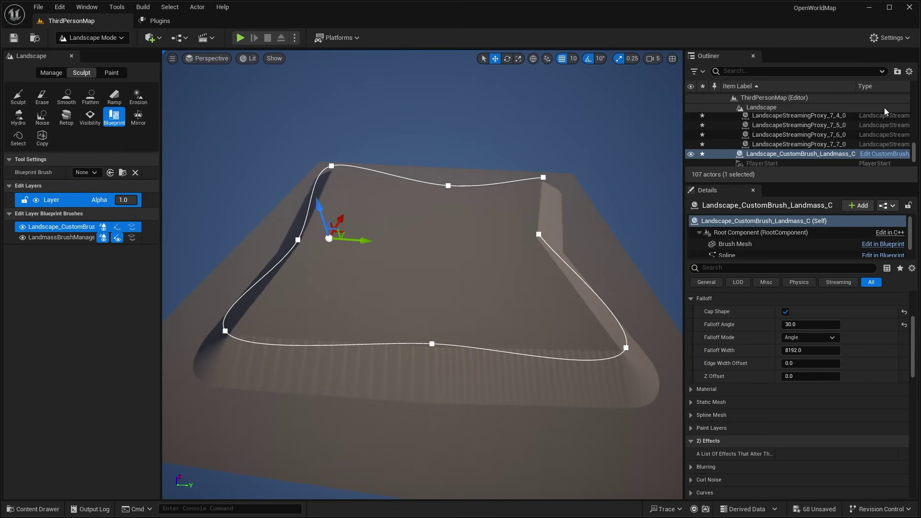
pyautogui.scroll(-5, 751, 424)
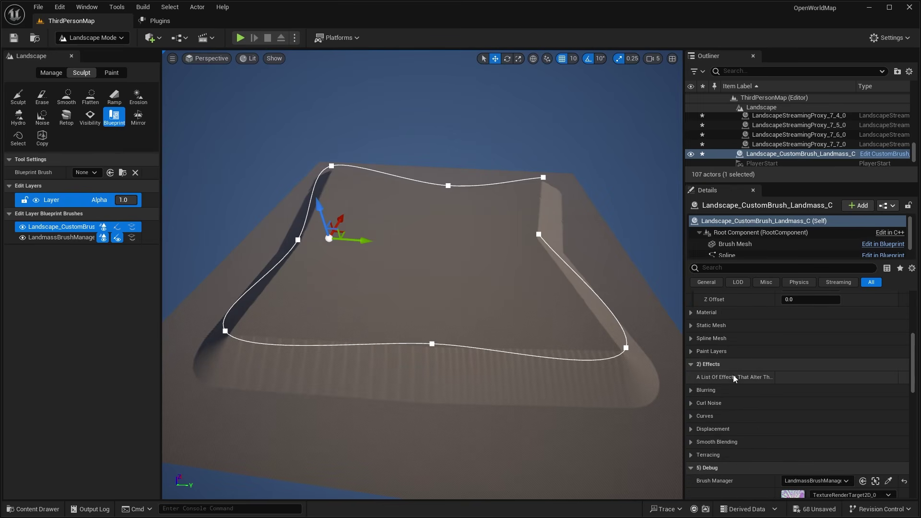
pyautogui.click(691, 390)
pyautogui.scroll(-2, 707, 394)
pyautogui.click(691, 398)
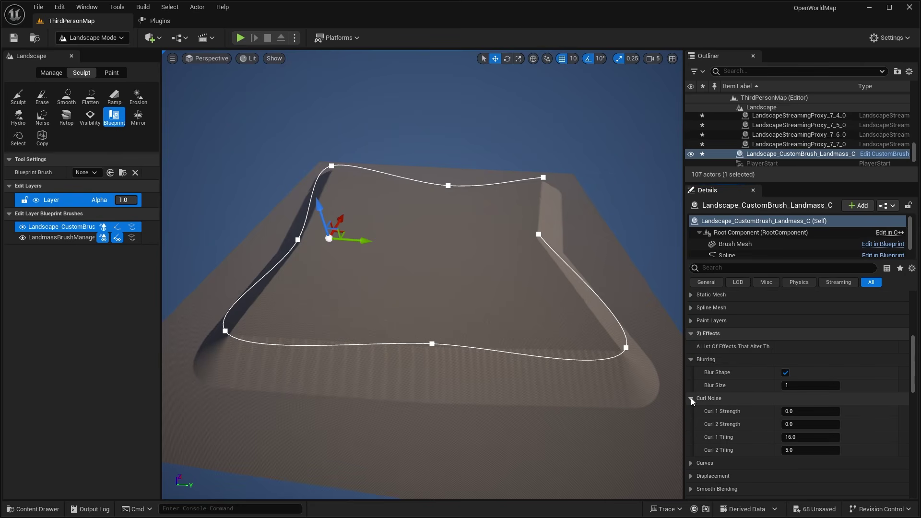
# Set the Landmass brush's Curl 1 Strength to 1
pyautogui.scroll(-1, 691, 399)
pyautogui.scroll(-2, 753, 416)
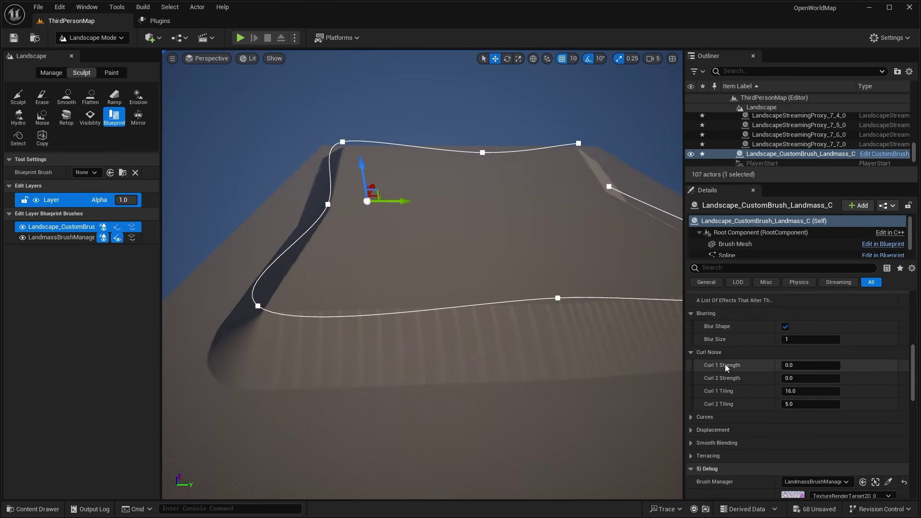
pyautogui.click(798, 366)
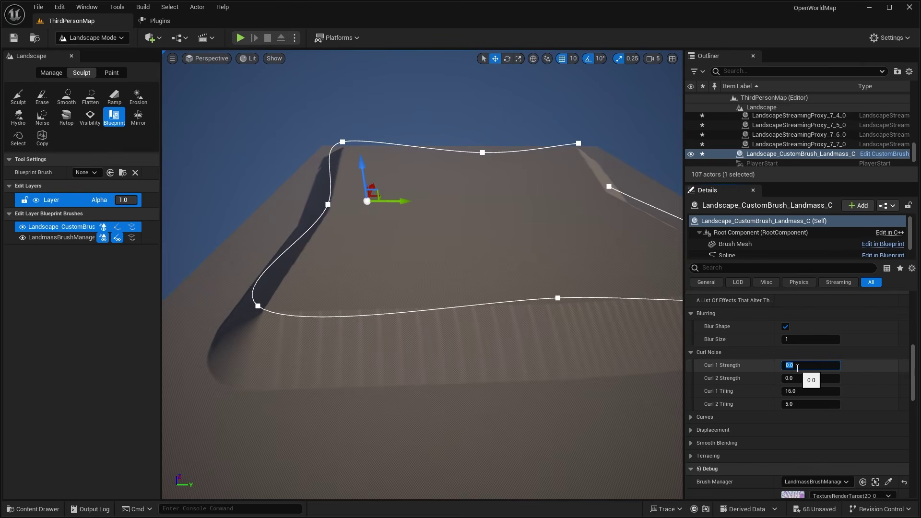
pyautogui.write('1')
pyautogui.press('Return')
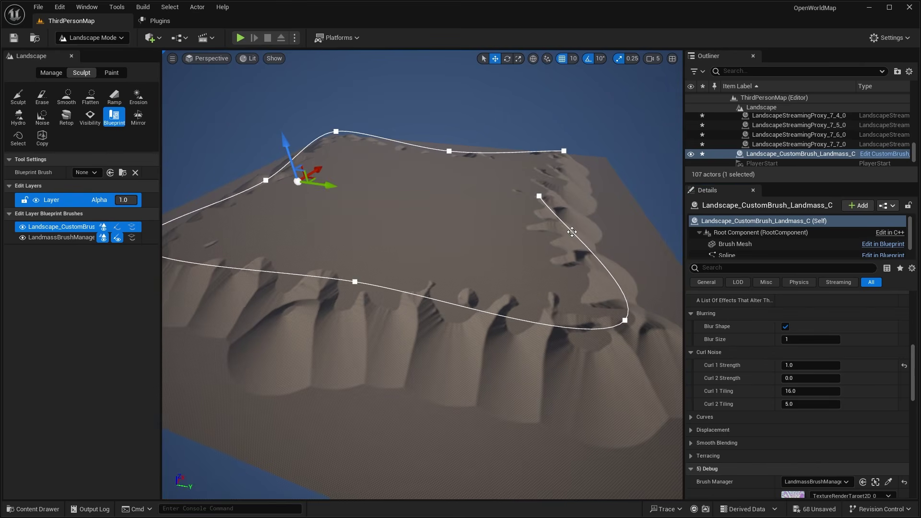
# Check the noisy slopes around the plateau and set the brush's Curl 2 Strength to 2
pyautogui.press('a')
pyautogui.moveTo(573, 232); pyautogui.dragTo(445, 282, button='right')
pyautogui.press('w')
pyautogui.moveTo(489, 326); pyautogui.dragTo(511, 205, button='right')
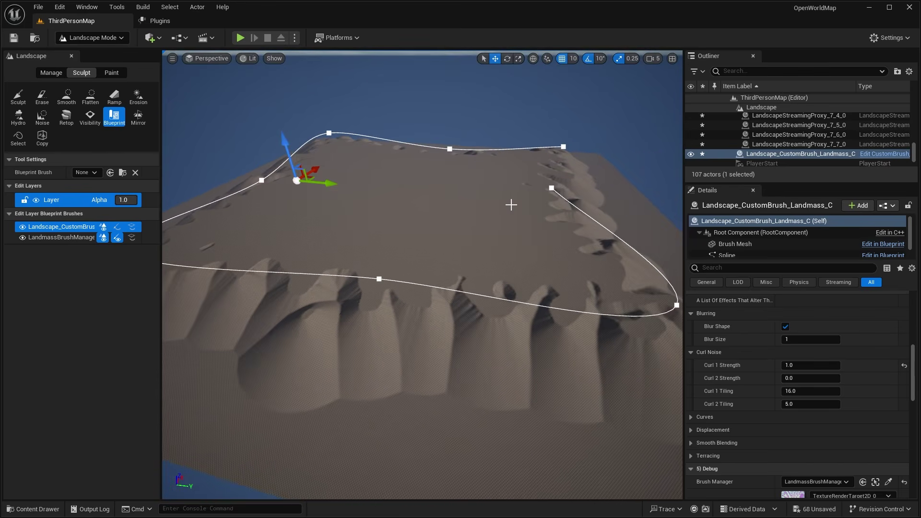
pyautogui.moveTo(621, 298); pyautogui.dragTo(619, 250, button='right')
pyautogui.click(797, 378)
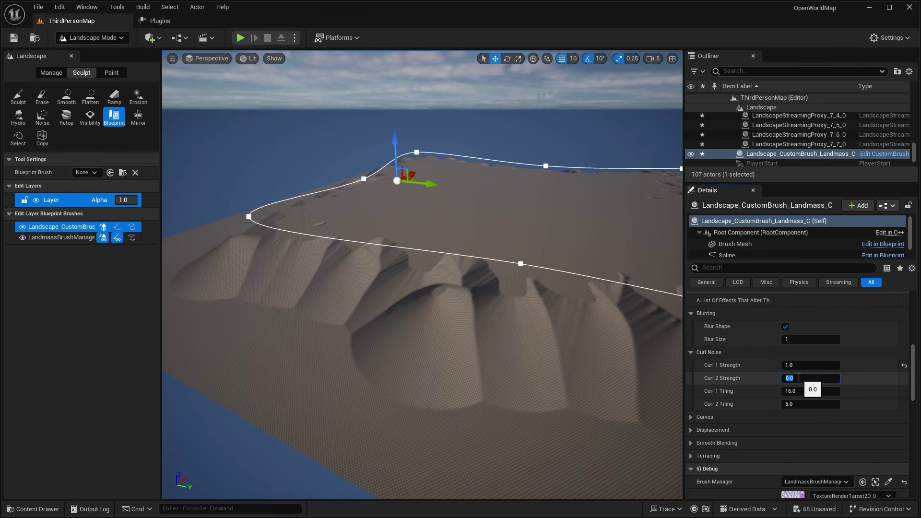
pyautogui.write('2')
pyautogui.press('Return')
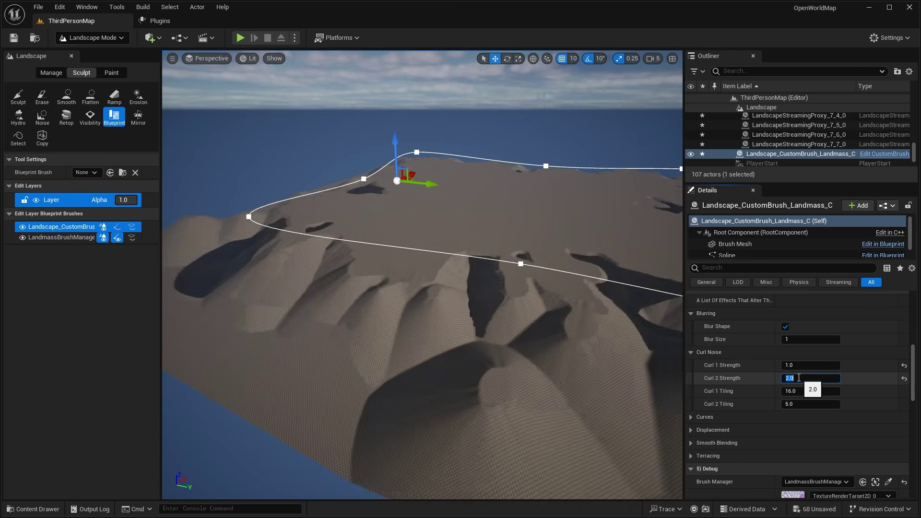
# Set the brush's Curl 1 Tiling to 20 and its Curl 2 Tiling to 6
pyautogui.moveTo(621, 239)
pyautogui.mouseDown(button='right')
pyautogui.moveTo(619, 259)
pyautogui.moveTo(621, 239)
pyautogui.mouseUp(button='right')
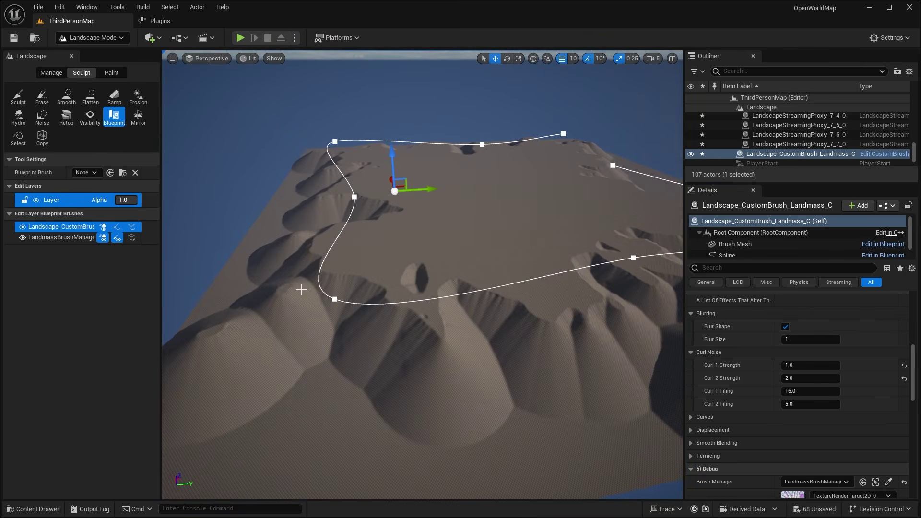
pyautogui.moveTo(301, 289); pyautogui.dragTo(418, 274, button='right')
pyautogui.moveTo(565, 179); pyautogui.dragTo(590, 259, button='right')
pyautogui.click(800, 392)
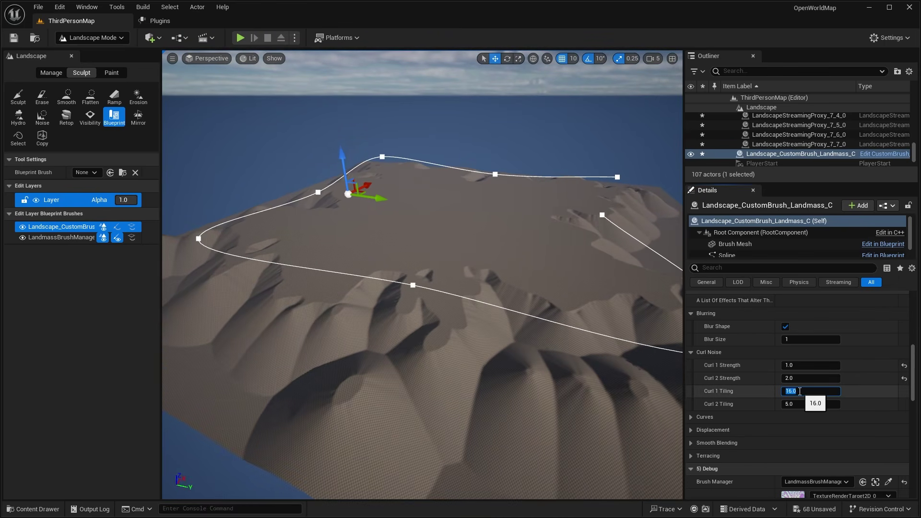
pyautogui.press('Return')
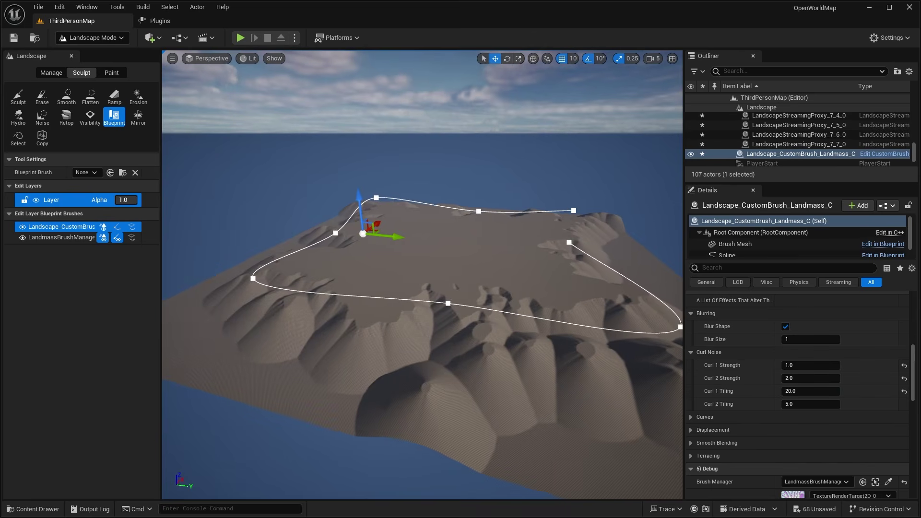
pyautogui.click(804, 404)
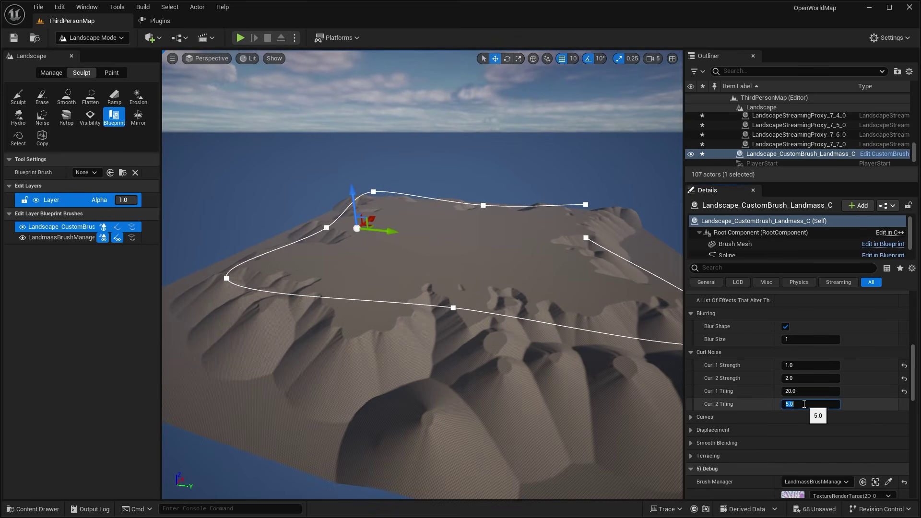
pyautogui.write('6')
pyautogui.press('Return')
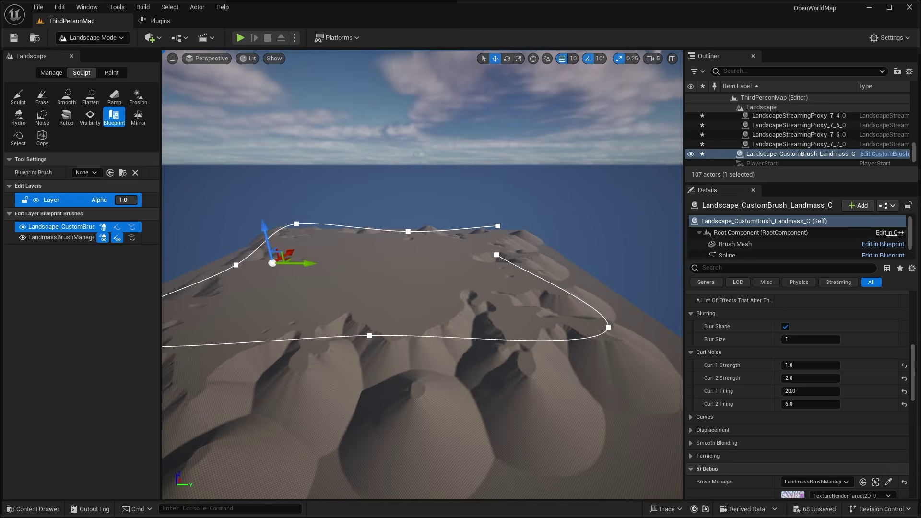
# Expand the brush's Displacement settings and set the Displacement Height to 1620
pyautogui.moveTo(422, 275); pyautogui.dragTo(380, 267, button='right')
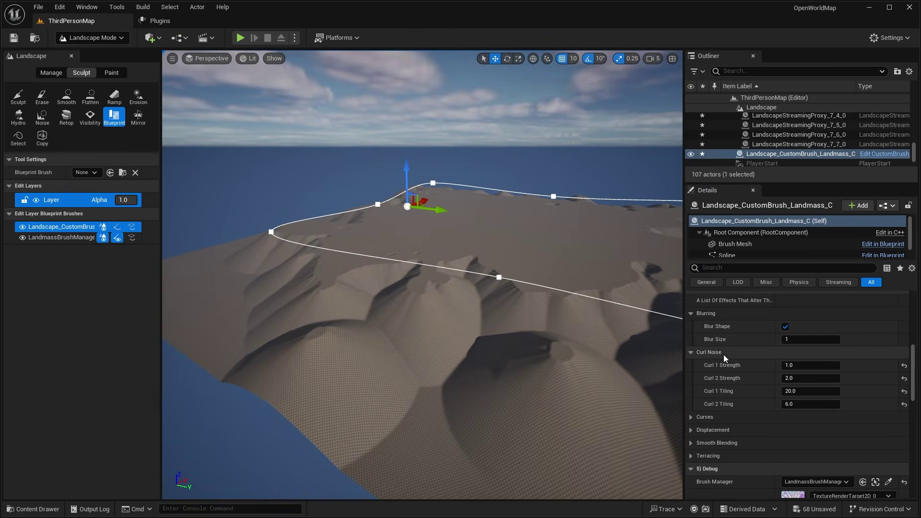
pyautogui.scroll(-2, 696, 379)
pyautogui.click(692, 384)
pyautogui.scroll(-2, 711, 386)
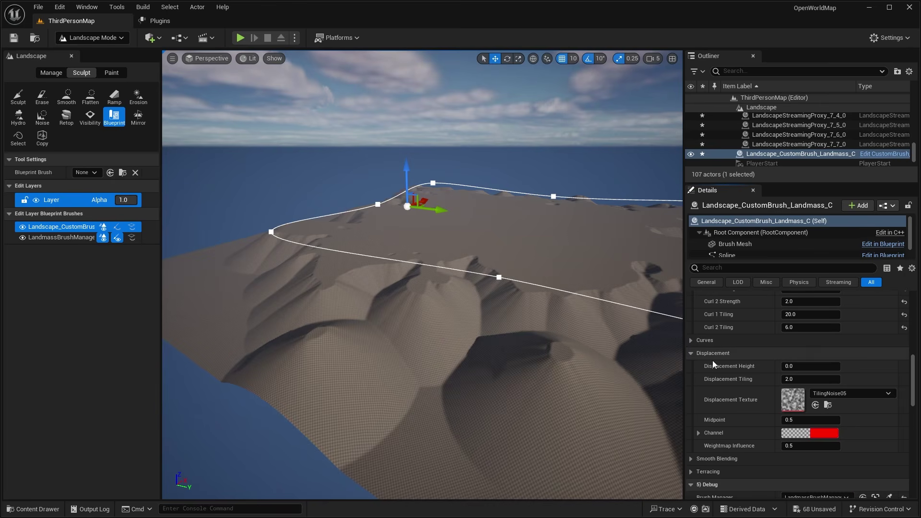
pyautogui.moveTo(576, 305); pyautogui.dragTo(599, 308, button='right')
pyautogui.moveTo(417, 264); pyautogui.dragTo(496, 245, button='right')
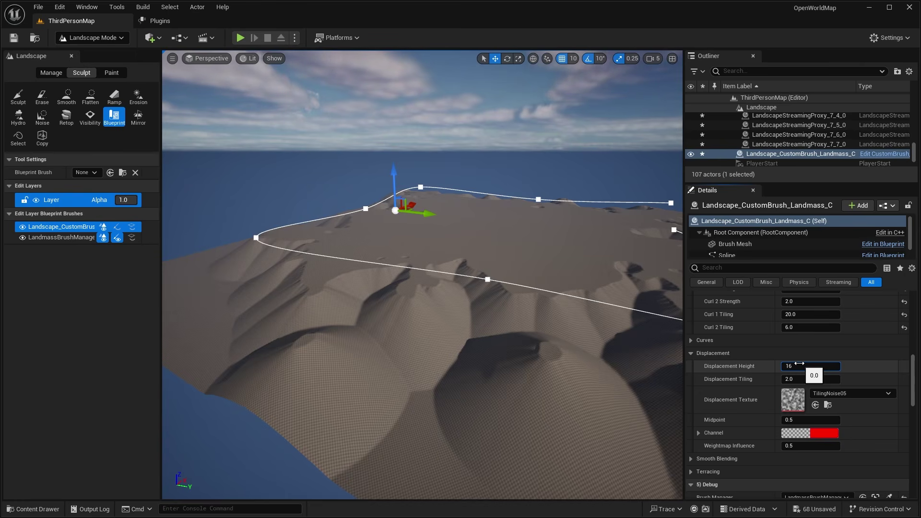
# Set the brush's Displacement Tiling to 3 and look over the displaced terrain
pyautogui.click(804, 380)
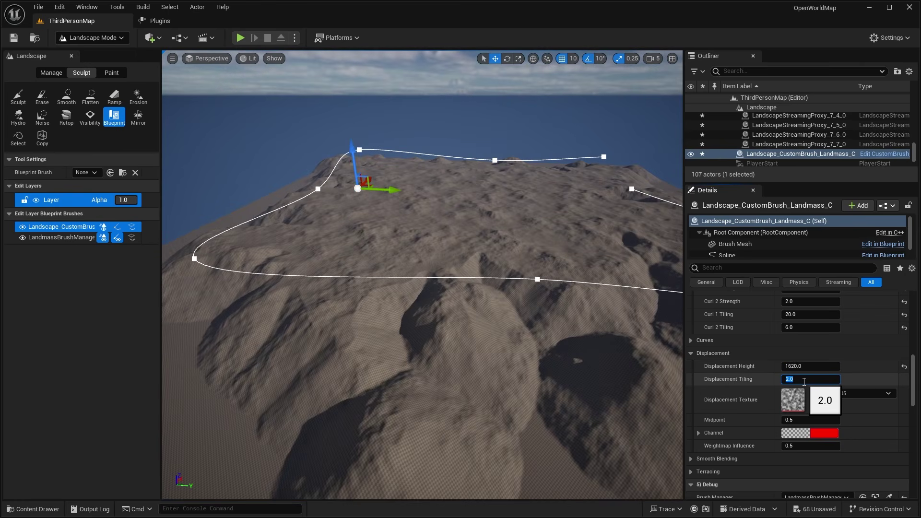
pyautogui.write('3')
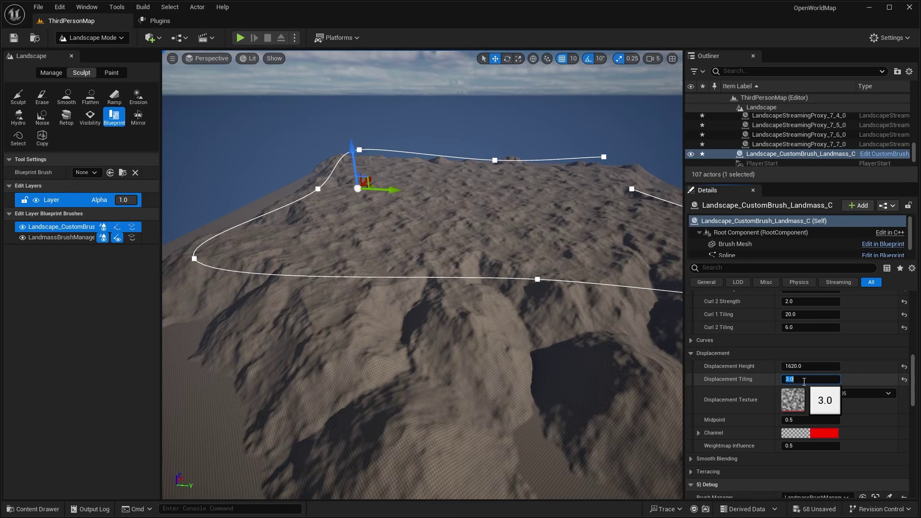
pyautogui.press('Return')
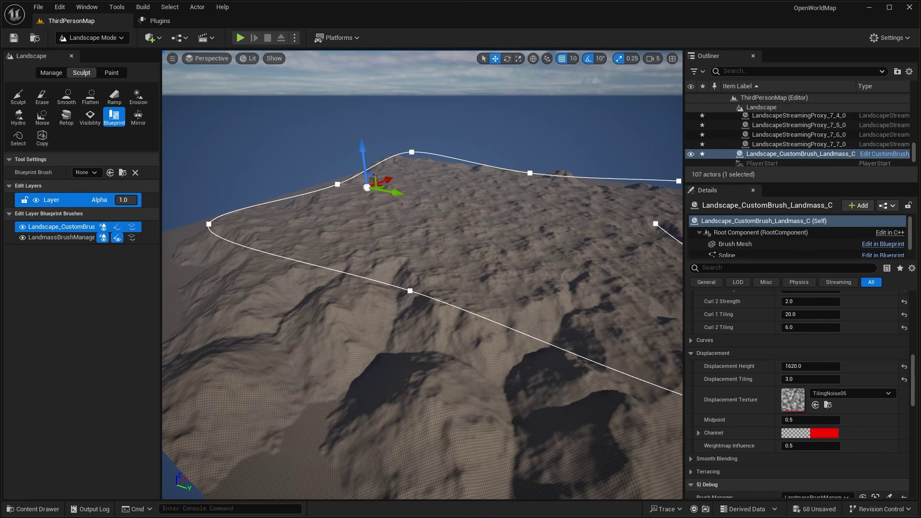
pyautogui.moveTo(614, 158); pyautogui.dragTo(597, 150, button='right')
pyautogui.scroll(-2, 767, 302)
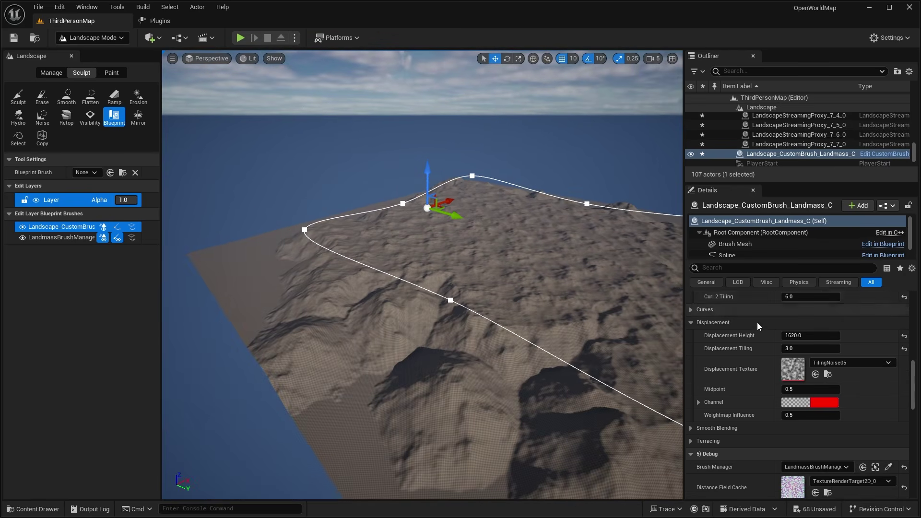
# Expand the brush's Terracing settings, set the Terrace Alpha to 1 and look over the flattened plateau
pyautogui.scroll(-2, 757, 323)
pyautogui.click(691, 410)
pyautogui.moveTo(567, 315); pyautogui.dragTo(677, 382, button='right')
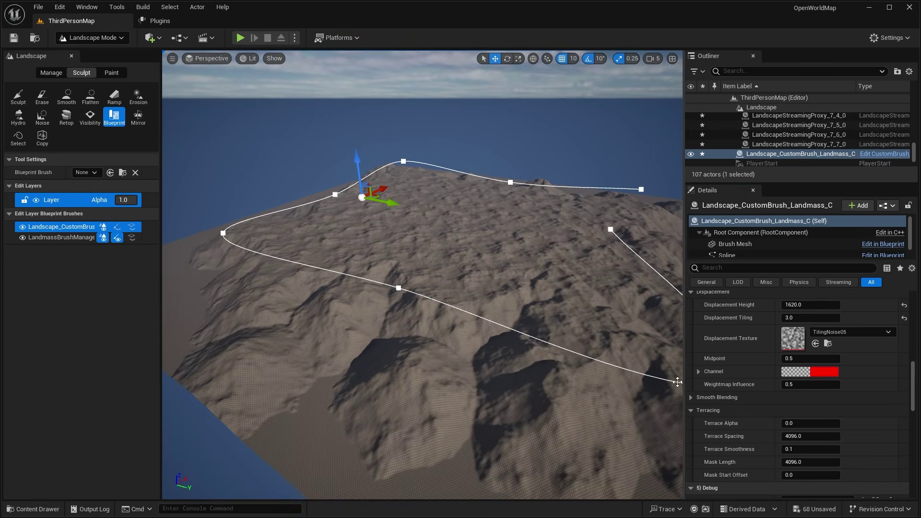
pyautogui.scroll(-4, 753, 381)
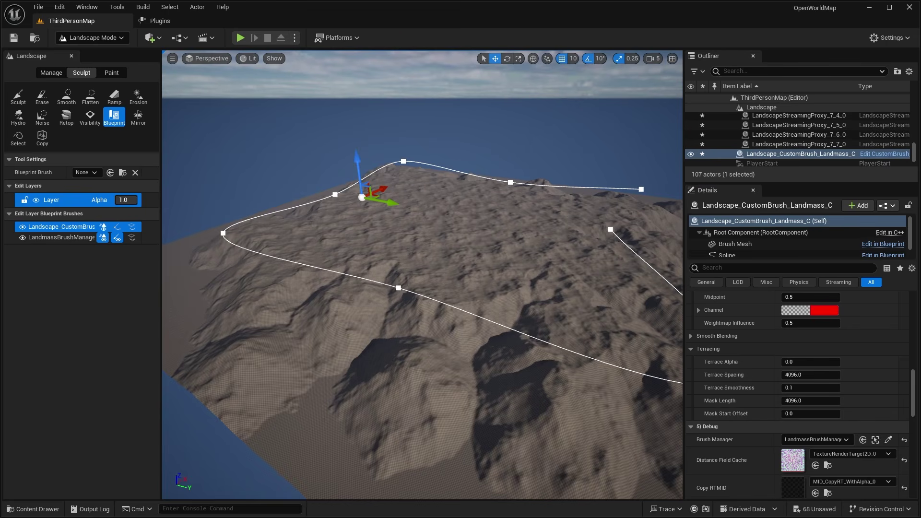
pyautogui.click(799, 362)
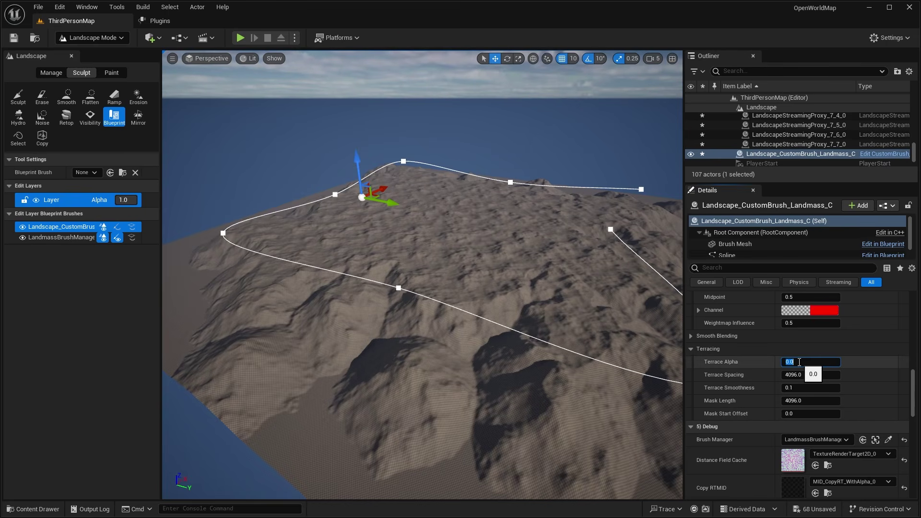
pyautogui.press('Return')
pyautogui.press('d')
pyautogui.moveTo(665, 269); pyautogui.dragTo(568, 240, button='right')
pyautogui.press('w')
pyautogui.moveTo(352, 286); pyautogui.dragTo(501, 300, button='right')
pyautogui.press('a')
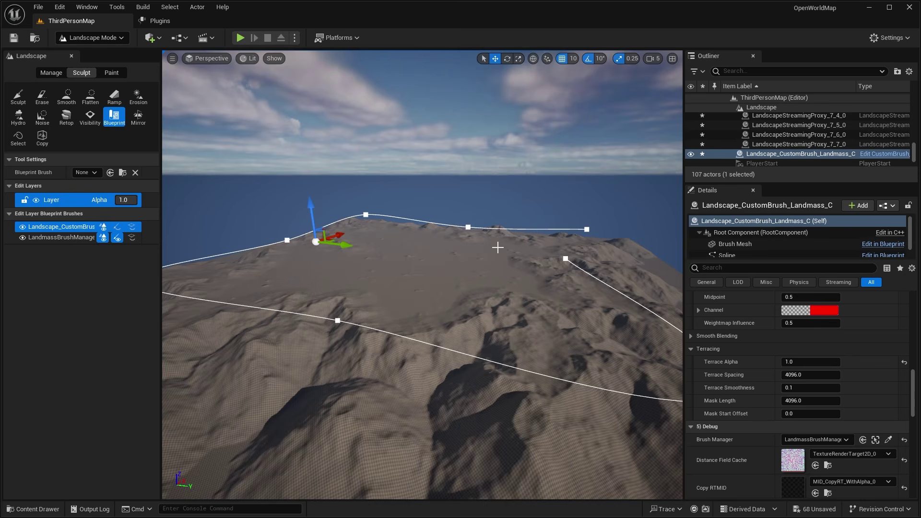
# Set the brush's Terrace Smoothness to 20 and check the terraced slopes from several sides
pyautogui.moveTo(498, 248); pyautogui.dragTo(443, 272, button='right')
pyautogui.scroll(2, 494, 326)
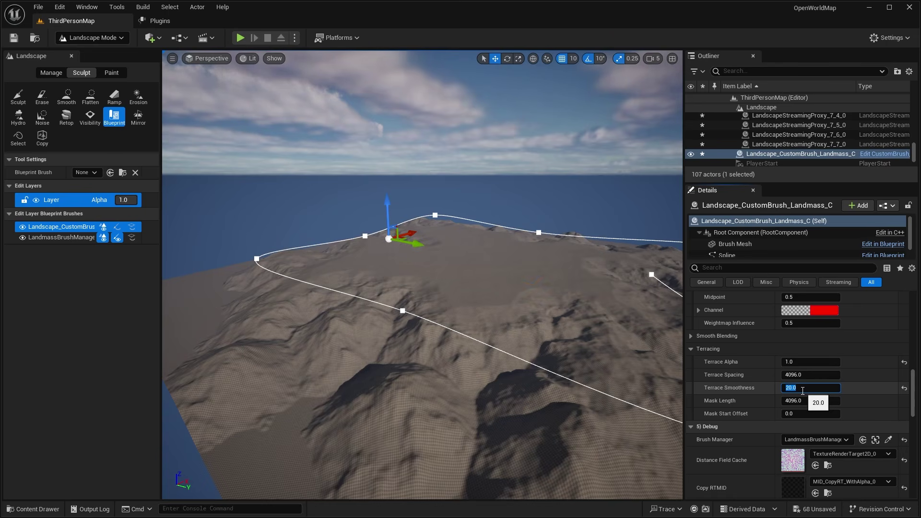
pyautogui.moveTo(593, 289); pyautogui.dragTo(521, 307, button='right')
pyautogui.moveTo(520, 308); pyautogui.dragTo(523, 318, button='right')
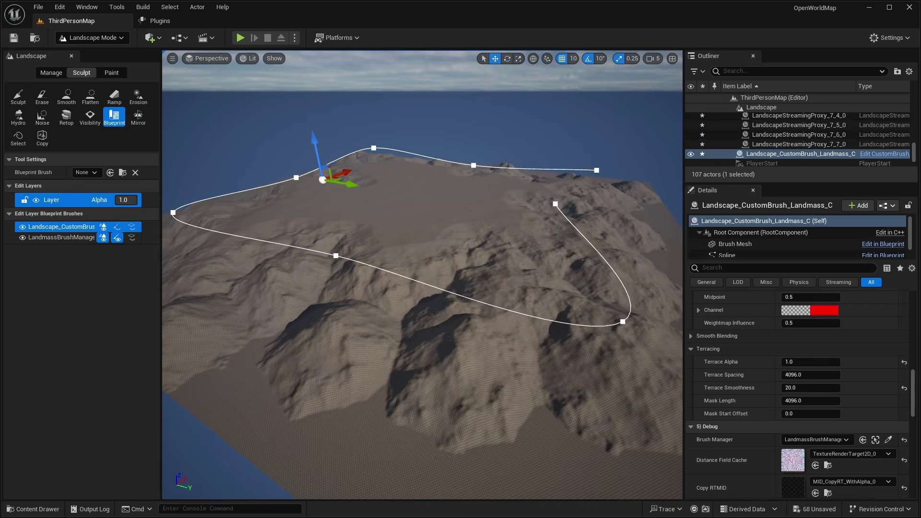
pyautogui.moveTo(595, 249); pyautogui.dragTo(570, 230, button='right')
# Reselect the whole landmass brush rather than its spline and lower it so the plateau sits closer to the ground
pyautogui.click(451, 192)
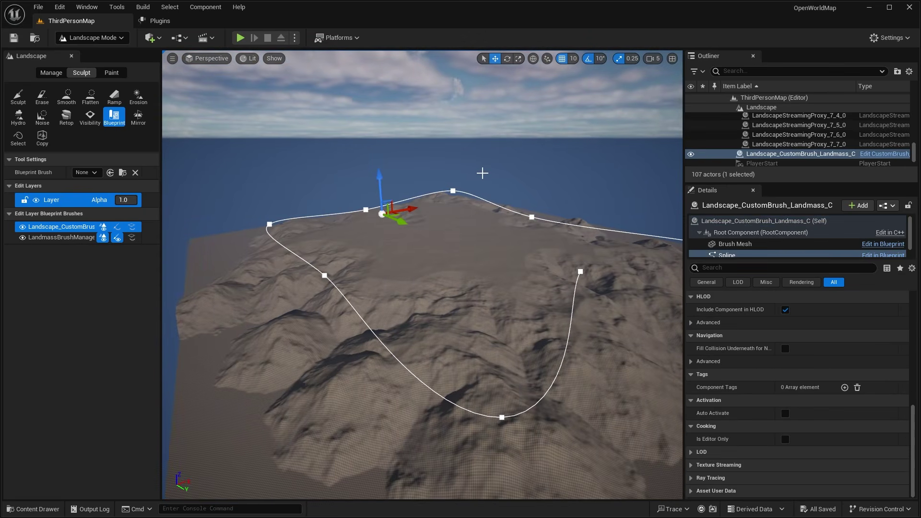
pyautogui.click(74, 238)
pyautogui.click(67, 227)
pyautogui.moveTo(383, 183); pyautogui.dragTo(381, 193)
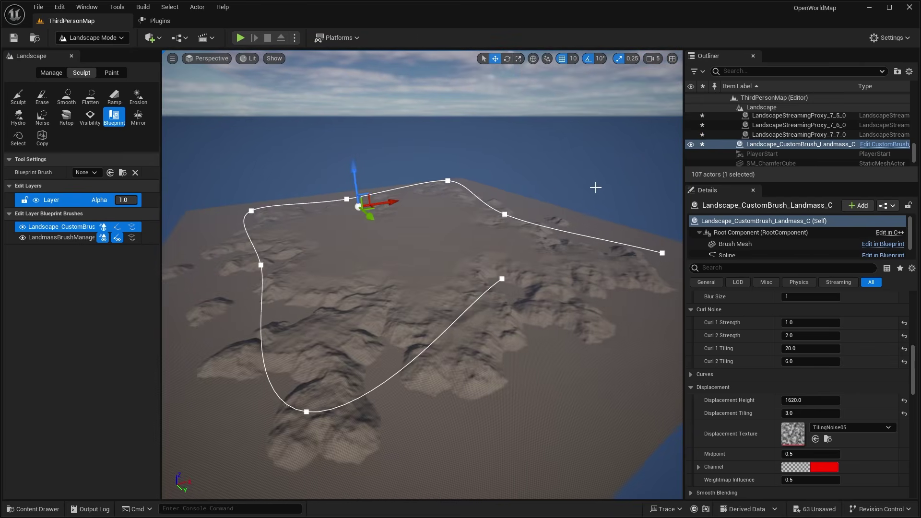
# Hide the editor overlays to inspect the lowered terrain, then save the level
pyautogui.press('g')
pyautogui.moveTo(595, 187); pyautogui.dragTo(594, 206, button='right')
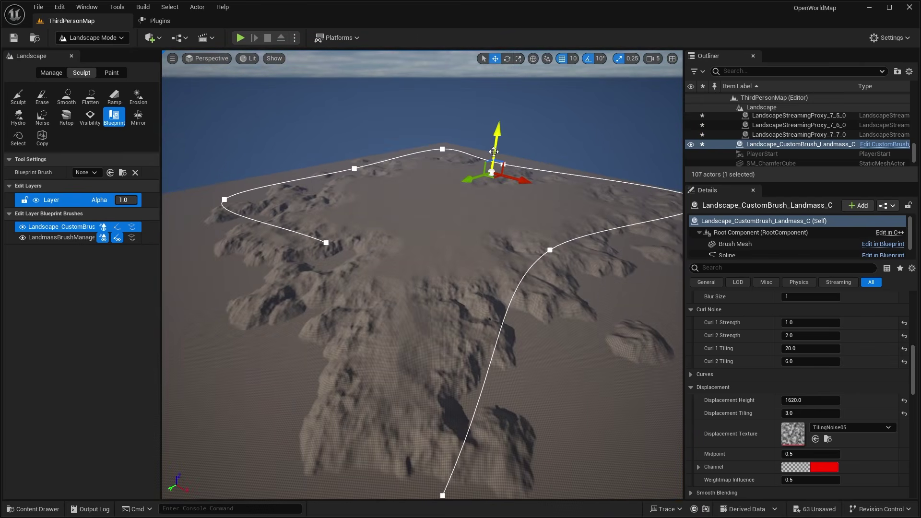
pyautogui.moveTo(559, 144); pyautogui.dragTo(557, 144, button='right')
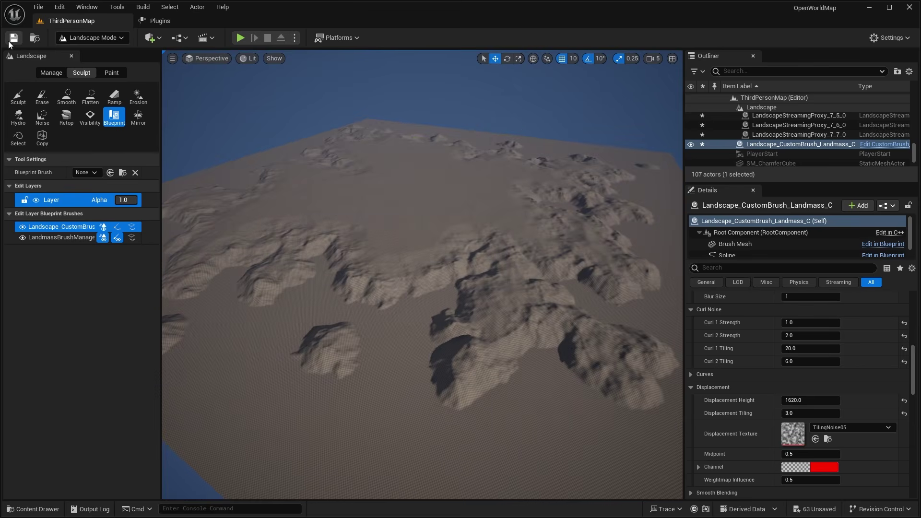
pyautogui.click(8, 41)
pyautogui.moveTo(426, 113); pyautogui.dragTo(426, 105, button='right')
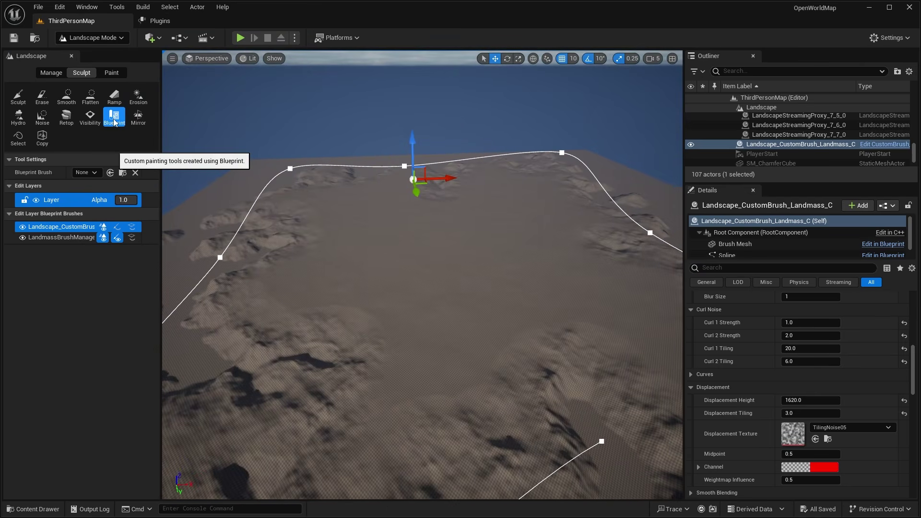
# Add a second CustomBrush_Landmass brush on the middle of the plateau and focus the view on it
pyautogui.click(115, 121)
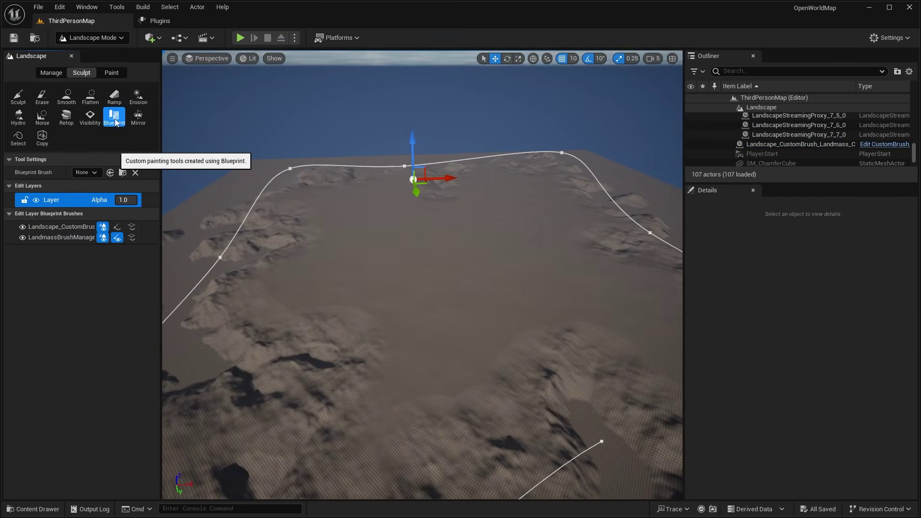
pyautogui.click(78, 172)
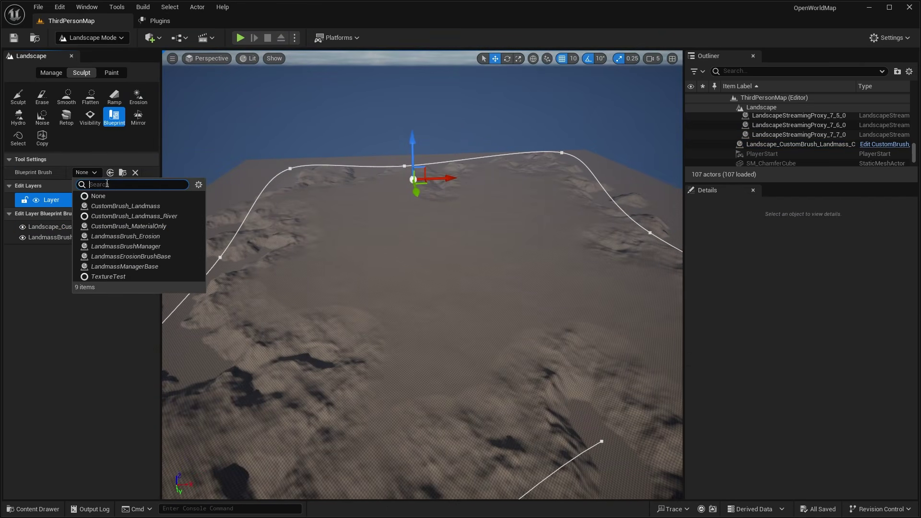
pyautogui.click(132, 207)
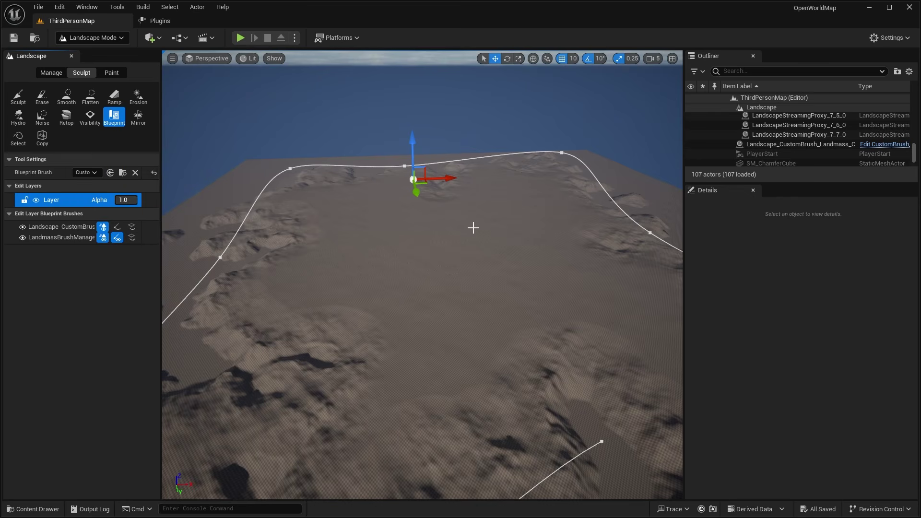
pyautogui.click(473, 250)
pyautogui.press('f')
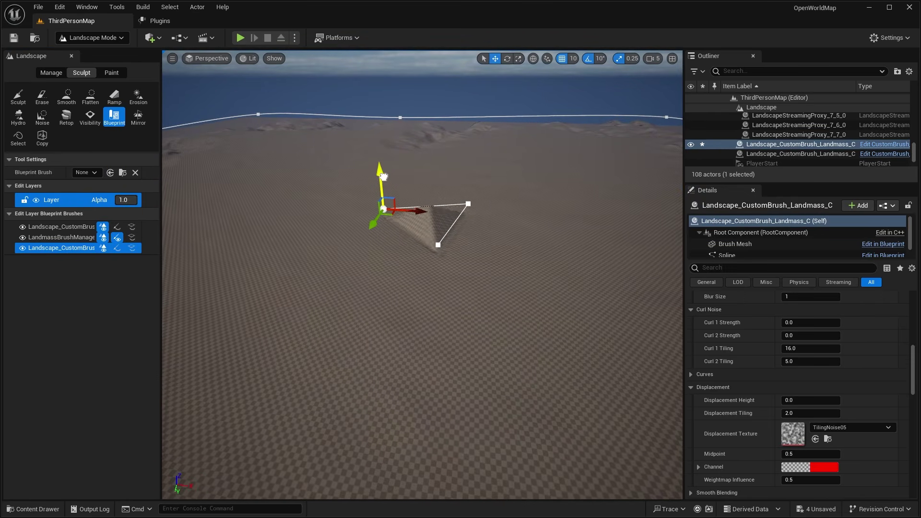
# Raise the new brush above the plateau to form a hill and keep that brush selected
pyautogui.moveTo(384, 177)
pyautogui.keyDown('alt'); pyautogui.mouseDown()
pyautogui.moveTo(408, 226)
pyautogui.moveTo(431, 192)
pyautogui.moveTo(464, 221)
pyautogui.mouseUp(); pyautogui.keyUp('alt')
pyautogui.moveTo(449, 271)
pyautogui.keyDown('alt'); pyautogui.mouseDown()
pyautogui.moveTo(487, 315)
pyautogui.moveTo(523, 218)
pyautogui.mouseUp(); pyautogui.keyUp('alt')
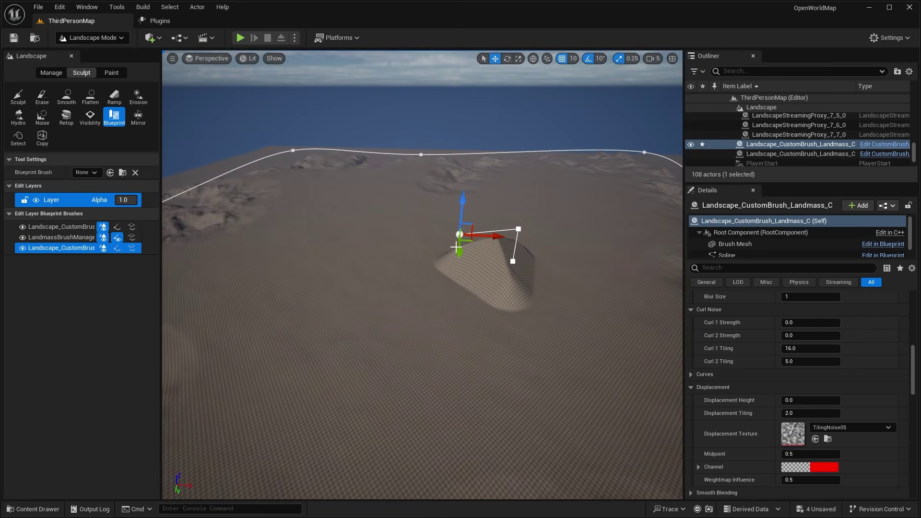
pyautogui.keyDown('alt'); pyautogui.moveTo(456, 247); pyautogui.dragTo(427, 225); pyautogui.keyUp('alt')
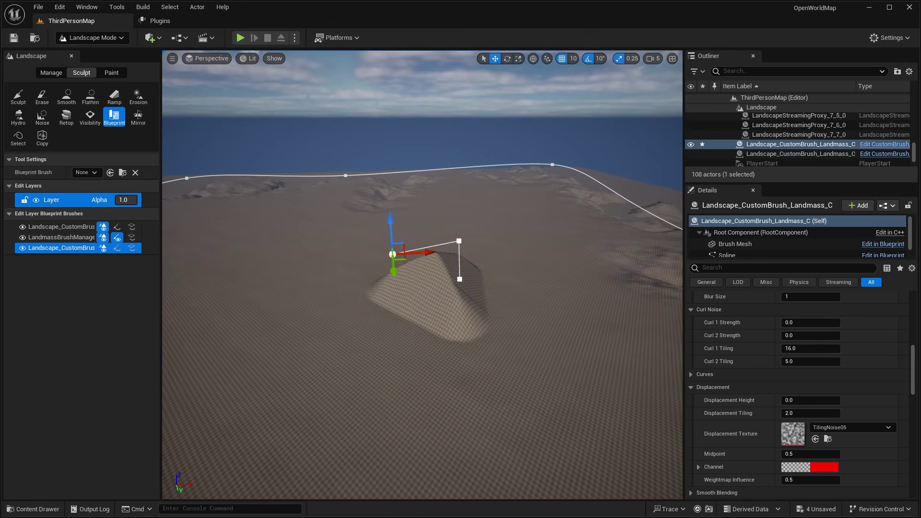
pyautogui.click(509, 185)
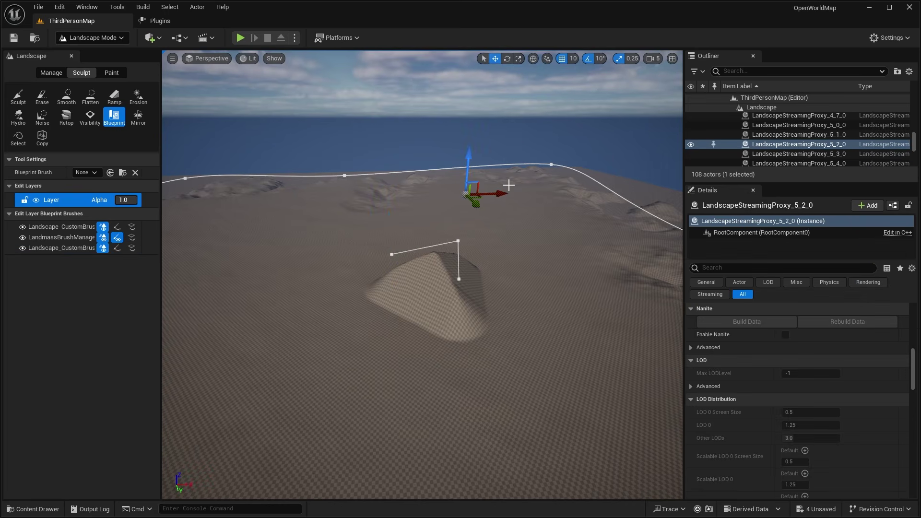
pyautogui.click(458, 242)
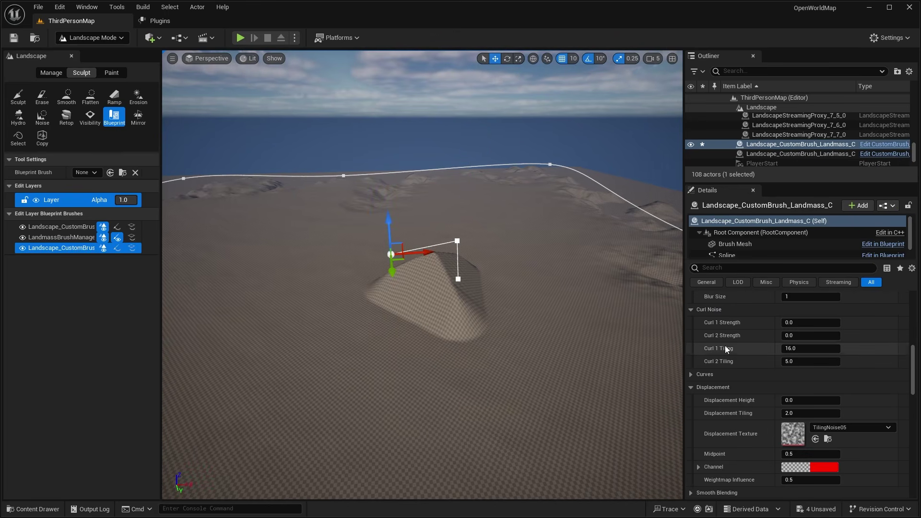
# Set the hill brush's Curl 1 Strength to 2 and its Curl 2 Strength to 0.1
pyautogui.scroll(2, 726, 347)
pyautogui.scroll(-1, 741, 360)
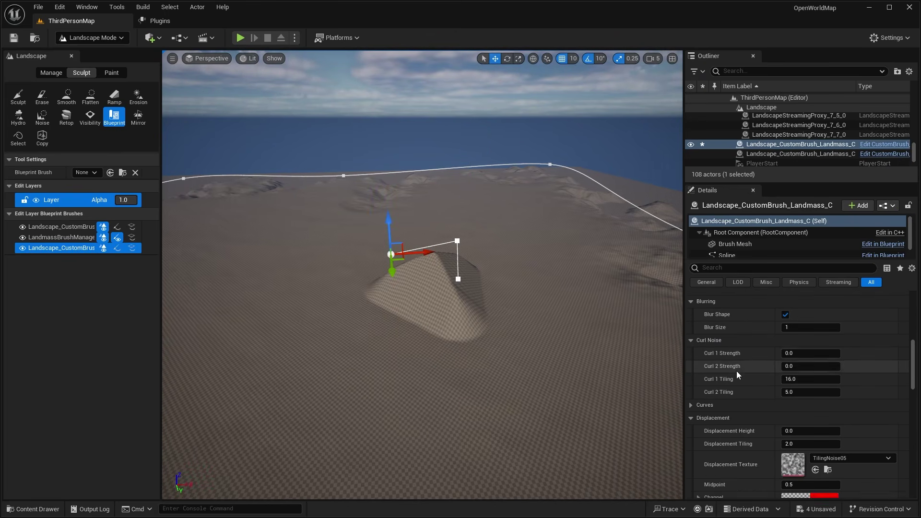
pyautogui.scroll(-4, 735, 431)
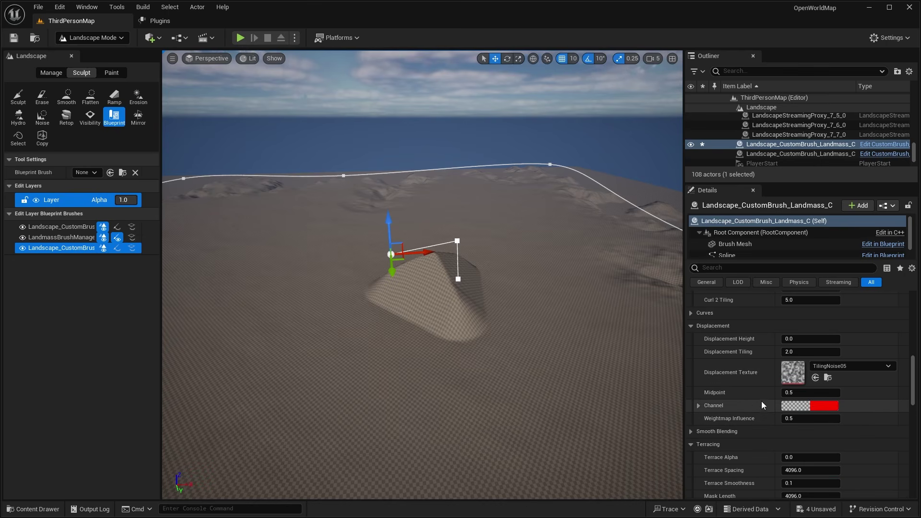
pyautogui.moveTo(549, 217)
pyautogui.mouseDown(button='right')
pyautogui.moveTo(528, 209)
pyautogui.moveTo(550, 216)
pyautogui.mouseUp(button='right')
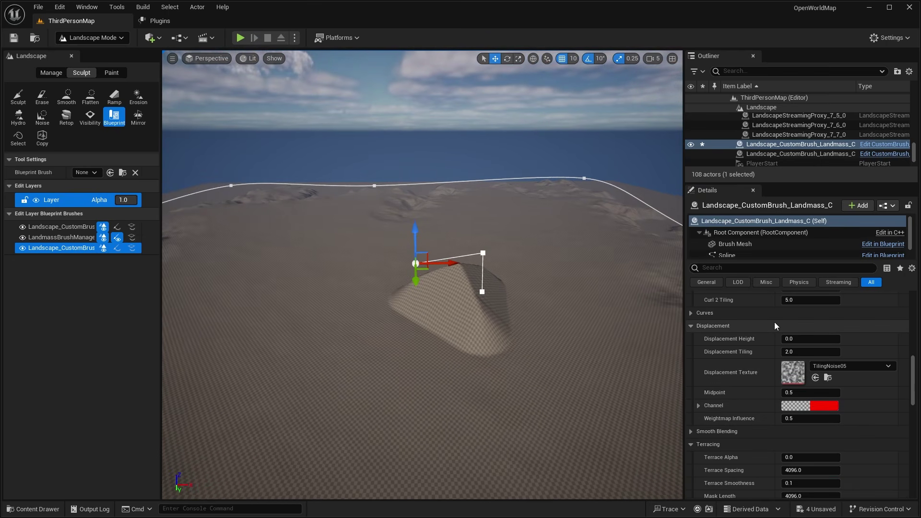
pyautogui.scroll(3, 731, 326)
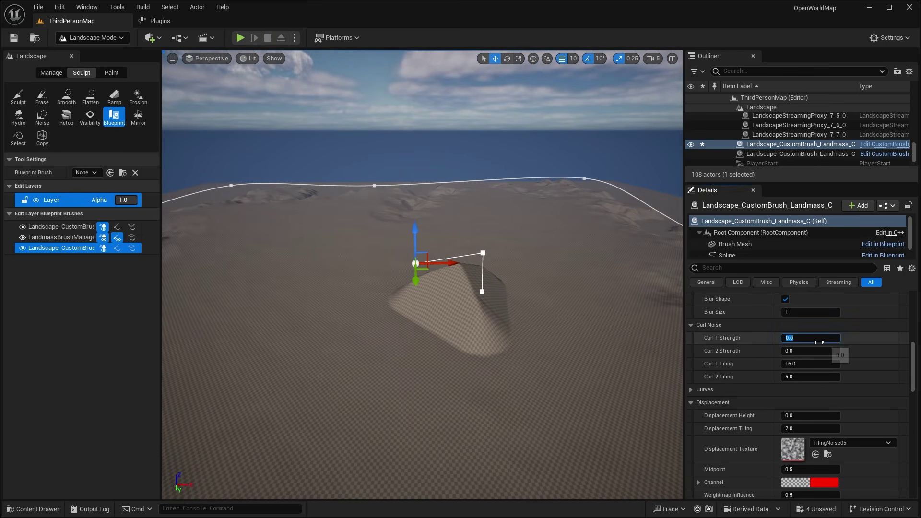
pyautogui.press('Return')
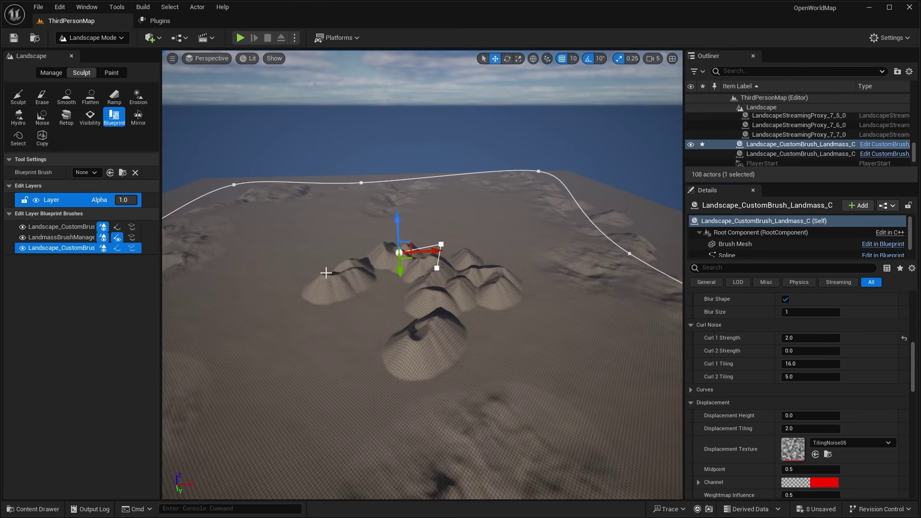
pyautogui.moveTo(495, 308)
pyautogui.mouseDown(button='right')
pyautogui.moveTo(484, 307)
pyautogui.moveTo(494, 307)
pyautogui.mouseUp(button='right')
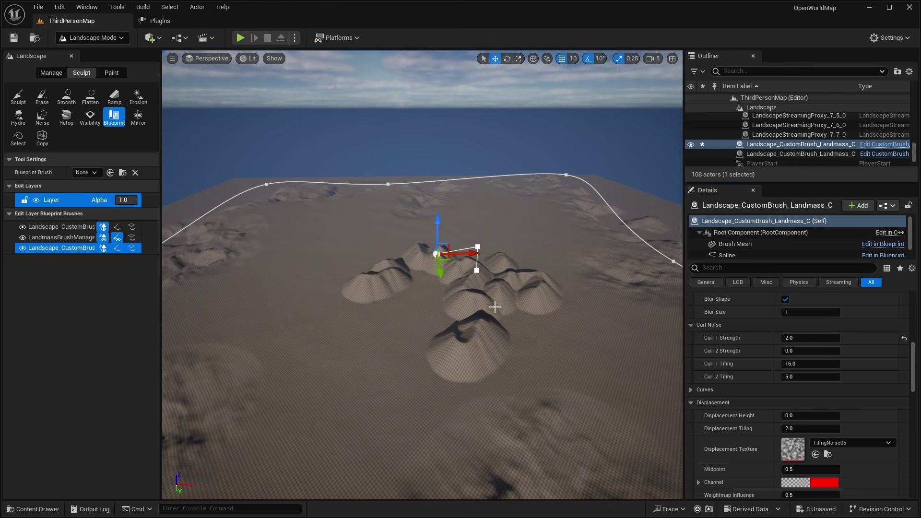
pyautogui.moveTo(456, 273); pyautogui.dragTo(446, 265, button='right')
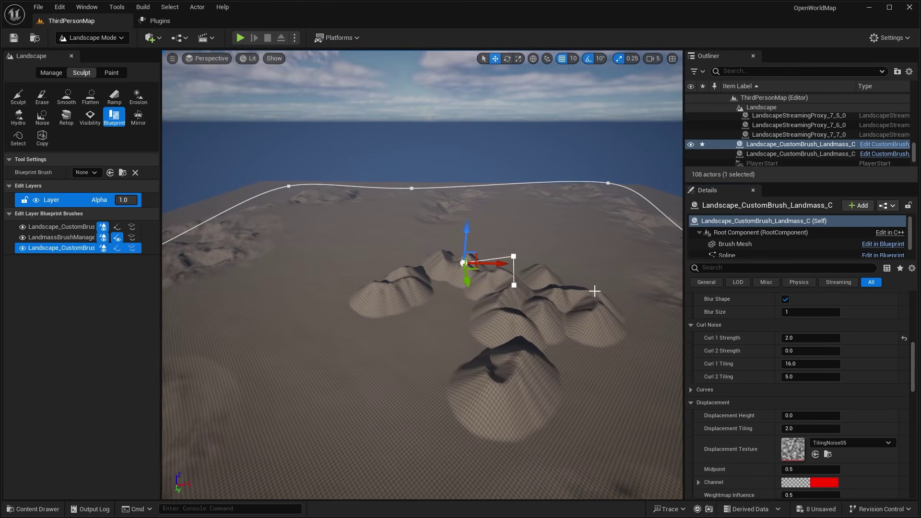
pyautogui.click(822, 355)
pyautogui.write('.1')
pyautogui.press('Return')
# Set the hill brush's Displacement Height to 1350 and its Displacement Tiling to 3, and inspect the hills
pyautogui.scroll(-2, 821, 356)
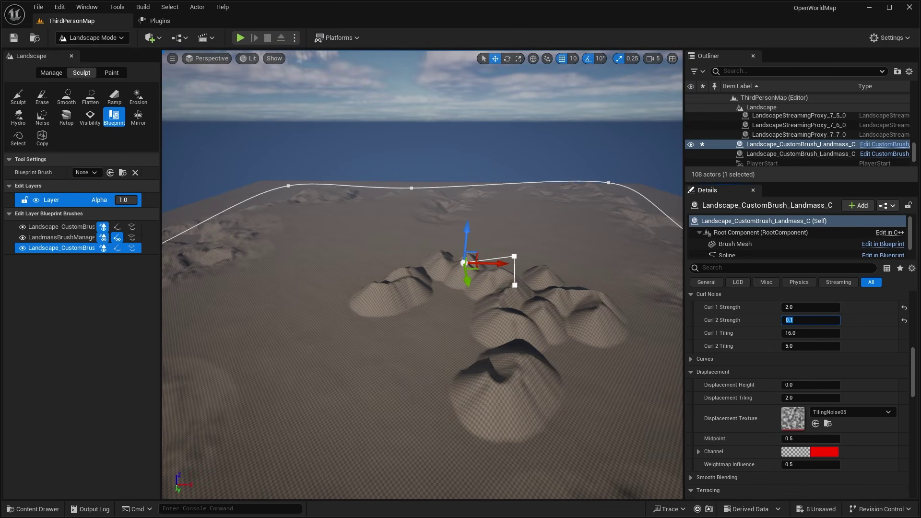
pyautogui.click(821, 391)
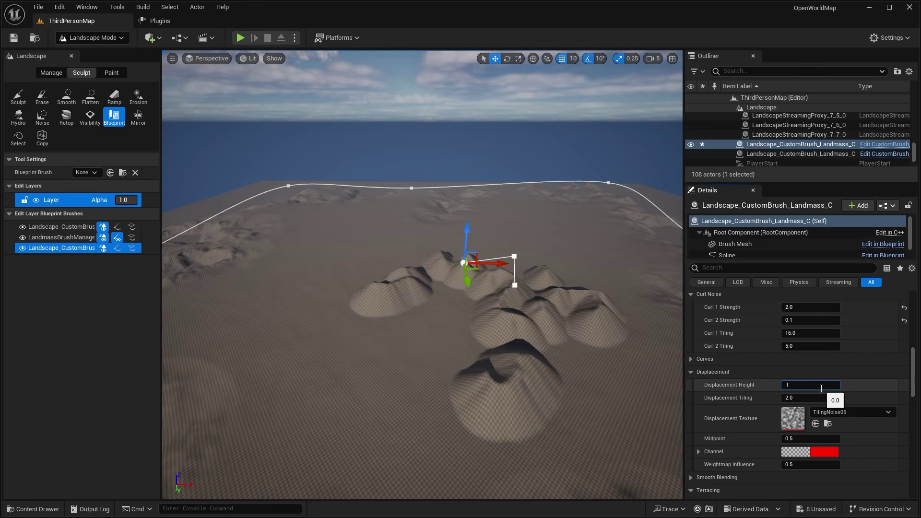
pyautogui.click(800, 397)
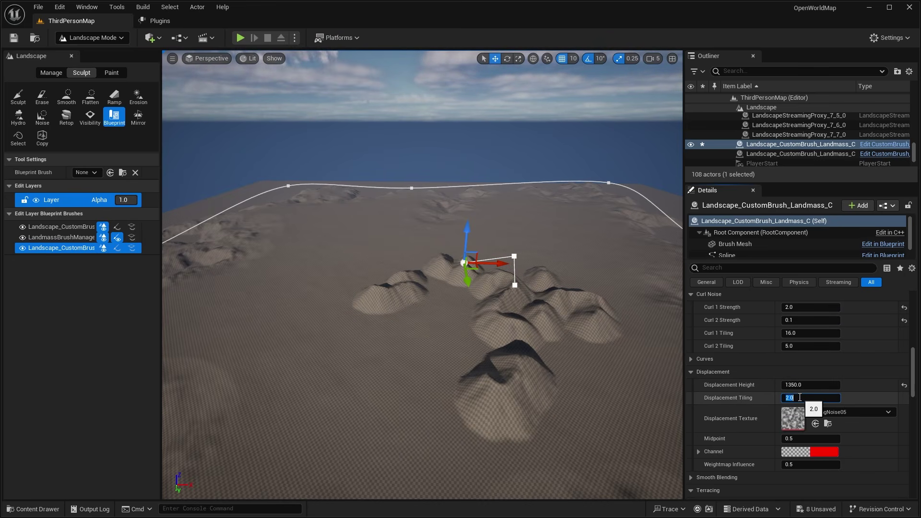
pyautogui.write('3')
pyautogui.press('Return')
pyautogui.moveTo(568, 317); pyautogui.dragTo(591, 297, button='right')
pyautogui.moveTo(397, 249); pyautogui.dragTo(519, 268, button='right')
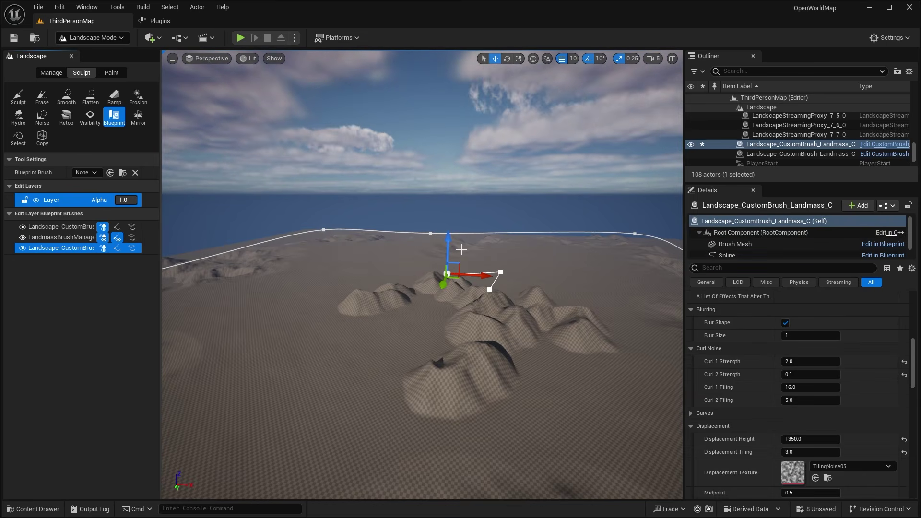
# Move the hill brush sideways across the plateau and duplicate it to form a second mountain group beside it
pyautogui.moveTo(450, 245); pyautogui.dragTo(434, 262, button='right')
pyautogui.moveTo(435, 261); pyautogui.dragTo(496, 262)
pyautogui.moveTo(497, 261); pyautogui.dragTo(516, 260, button='right')
pyautogui.keyDown('alt'); pyautogui.moveTo(537, 262); pyautogui.dragTo(490, 258); pyautogui.keyUp('alt')
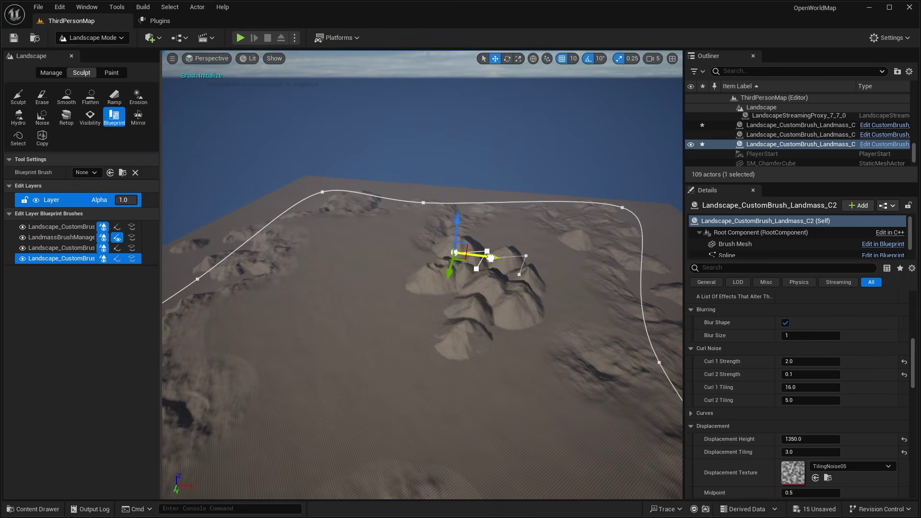
pyautogui.moveTo(379, 250)
pyautogui.mouseDown(button='right')
pyautogui.moveTo(352, 250)
pyautogui.moveTo(353, 216)
pyautogui.moveTo(531, 245)
pyautogui.mouseUp(button='right')
pyautogui.scroll(10, 430, 292)
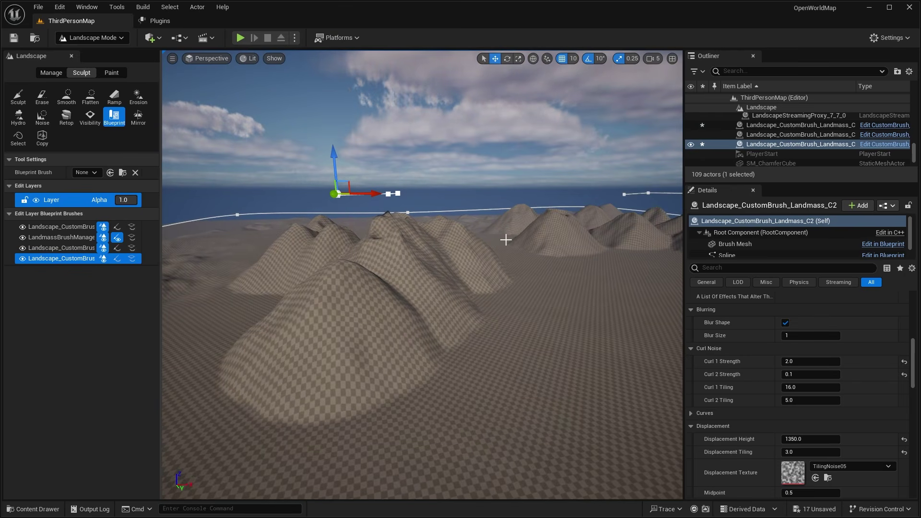
# Duplicate the second hill brush and place the copy nearby to extend the mountain range on the plateau
pyautogui.moveTo(506, 240); pyautogui.dragTo(385, 250, button='right')
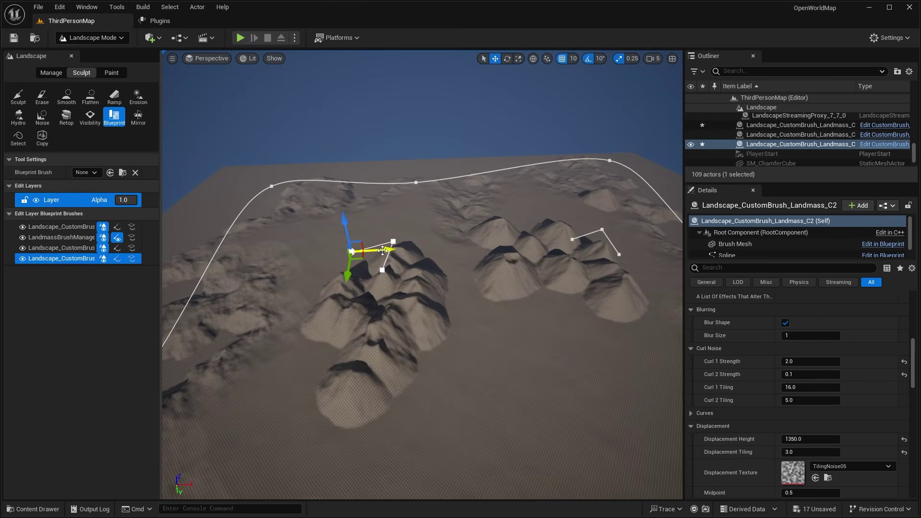
pyautogui.moveTo(382, 250)
pyautogui.keyDown('alt'); pyautogui.mouseDown()
pyautogui.moveTo(499, 247)
pyautogui.moveTo(486, 347)
pyautogui.mouseUp(); pyautogui.keyUp('alt')
pyautogui.moveTo(535, 350)
pyautogui.mouseDown(button='right')
pyautogui.moveTo(385, 284)
pyautogui.moveTo(499, 263)
pyautogui.moveTo(490, 305)
pyautogui.mouseUp(button='right')
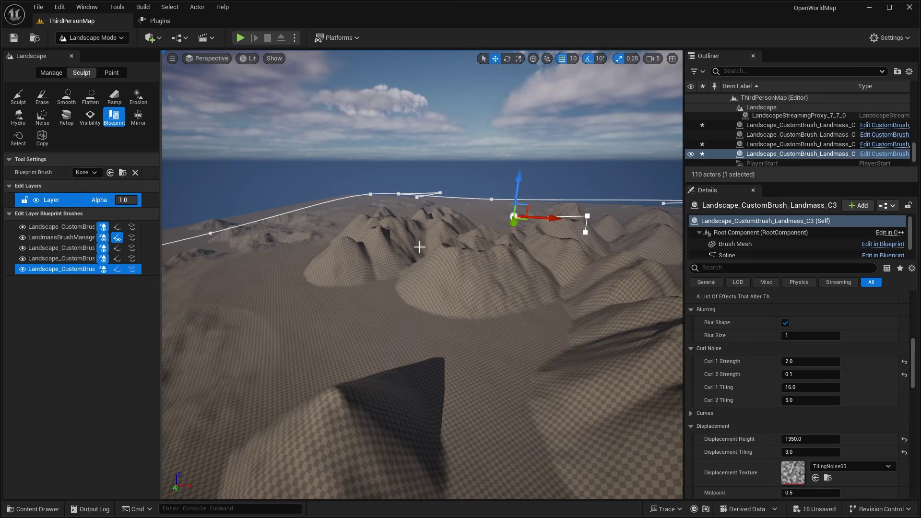
pyautogui.moveTo(420, 247); pyautogui.dragTo(480, 212, button='right')
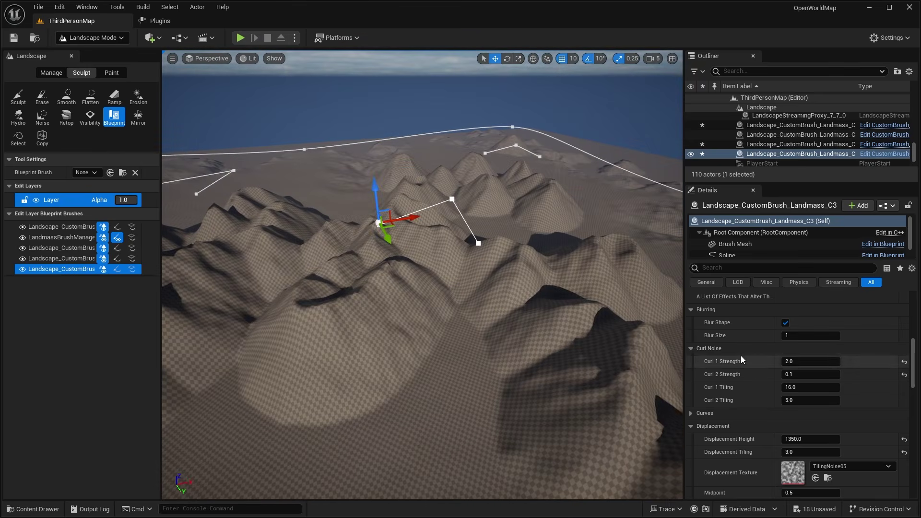
# Set the third hill brush's Falloff Angle to 15 and view the flattened slopes
pyautogui.scroll(8, 813, 351)
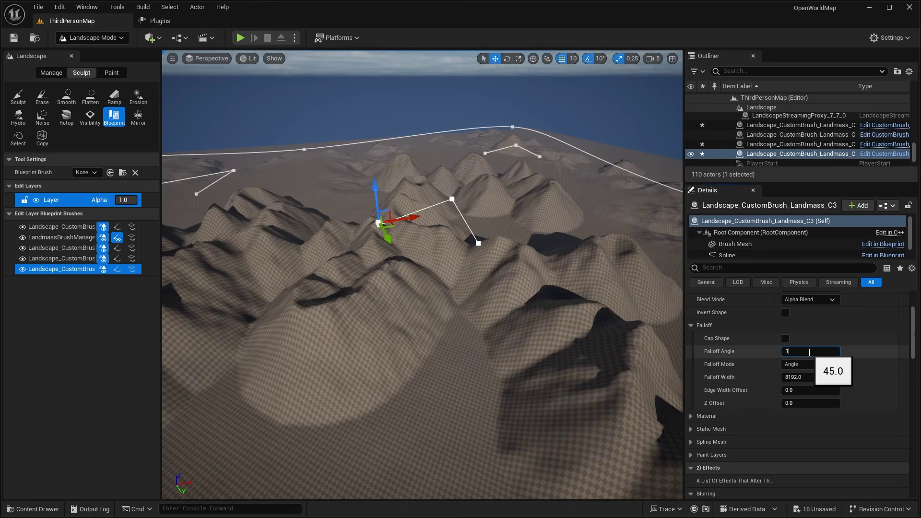
pyautogui.write('5')
pyautogui.press('Return')
pyautogui.moveTo(425, 216); pyautogui.dragTo(425, 216, button='right')
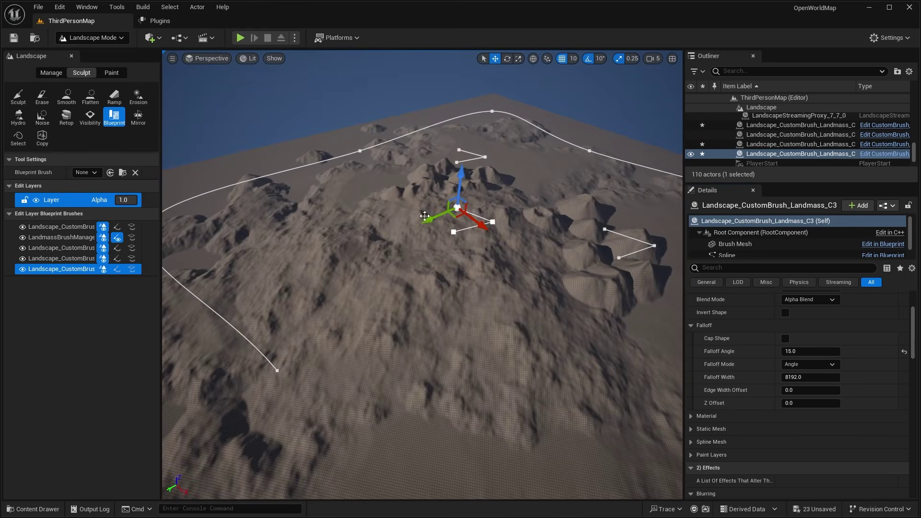
# Reposition the third hill brush on the plateau between the two mountain groups and check the slopes around it
pyautogui.moveTo(433, 220); pyautogui.dragTo(478, 200)
pyautogui.moveTo(570, 240); pyautogui.dragTo(571, 241, button='right')
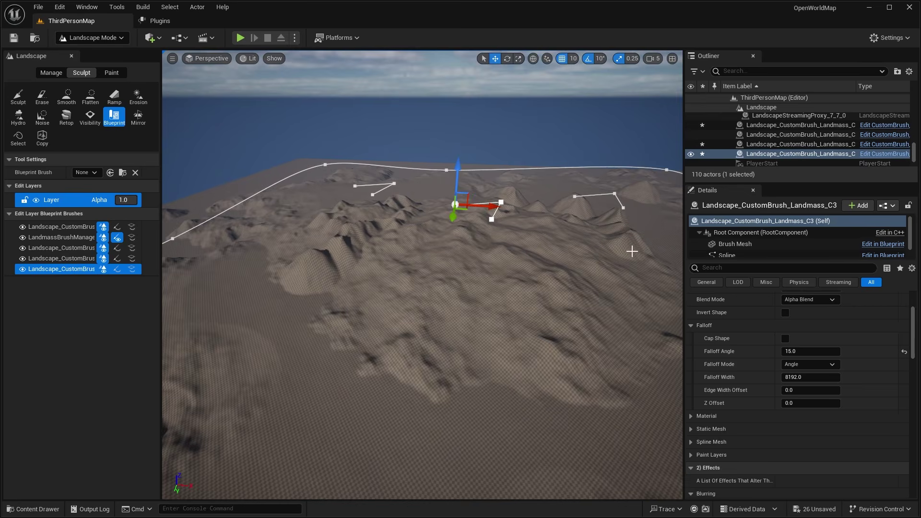
pyautogui.moveTo(632, 250); pyautogui.dragTo(632, 250, button='right')
pyautogui.moveTo(491, 215); pyautogui.dragTo(449, 217)
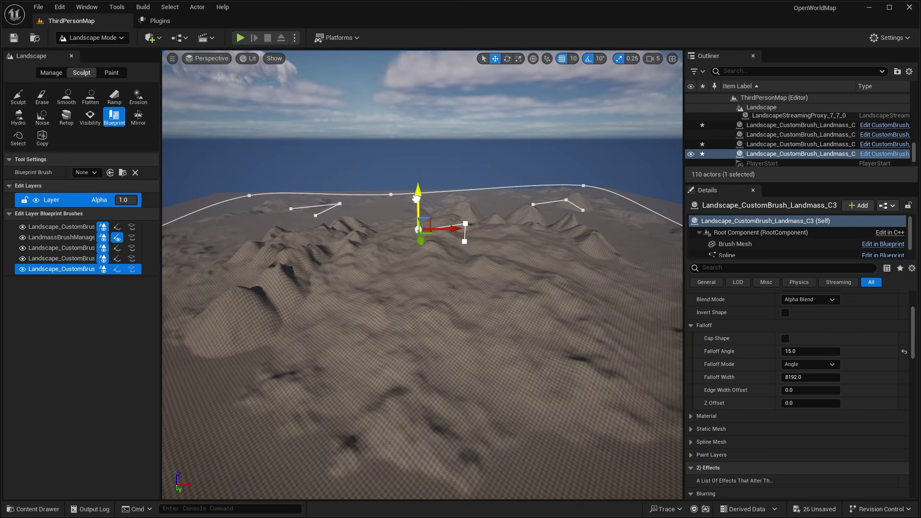
pyautogui.moveTo(416, 199); pyautogui.dragTo(418, 199, button='right')
pyautogui.moveTo(440, 301); pyautogui.dragTo(440, 292, button='right')
pyautogui.moveTo(508, 311)
pyautogui.mouseDown()
pyautogui.moveTo(463, 307)
pyautogui.moveTo(491, 308)
pyautogui.mouseUp()
pyautogui.moveTo(510, 300); pyautogui.dragTo(442, 303, button='right')
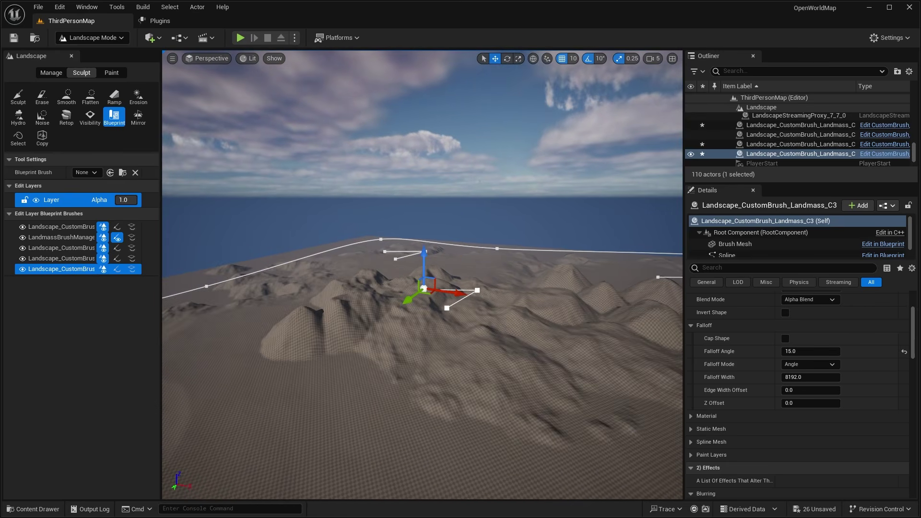
# Change the third hill brush's Blend Mode to Additive and lower its Falloff Angle to about 12.35
pyautogui.click(796, 299)
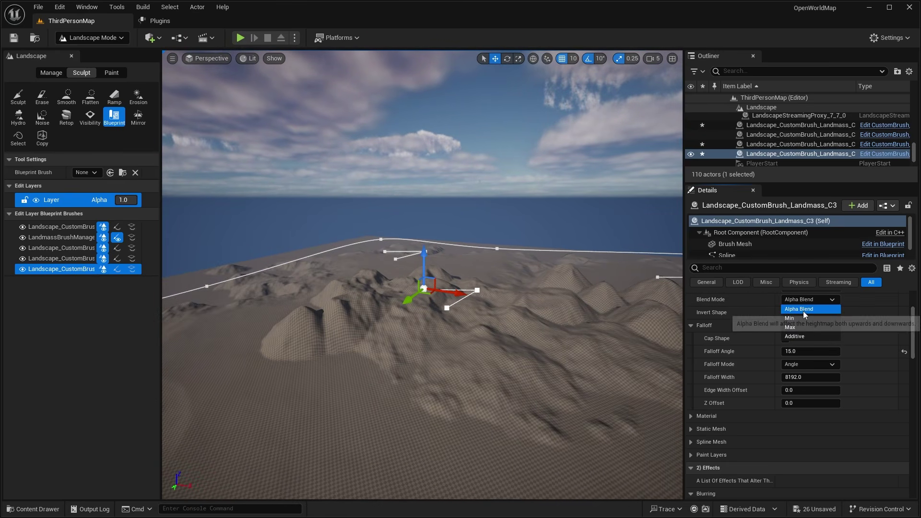
pyautogui.click(796, 336)
pyautogui.moveTo(448, 241); pyautogui.dragTo(442, 245, button='right')
pyautogui.moveTo(514, 236); pyautogui.dragTo(513, 236, button='right')
pyautogui.moveTo(494, 268)
pyautogui.mouseDown()
pyautogui.moveTo(485, 264)
pyautogui.moveTo(507, 265)
pyautogui.mouseUp()
pyautogui.moveTo(508, 265)
pyautogui.mouseDown(button='right')
pyautogui.moveTo(528, 265)
pyautogui.moveTo(475, 262)
pyautogui.mouseUp(button='right')
pyautogui.moveTo(444, 266); pyautogui.dragTo(441, 267)
pyautogui.moveTo(455, 266); pyautogui.dragTo(485, 262, button='right')
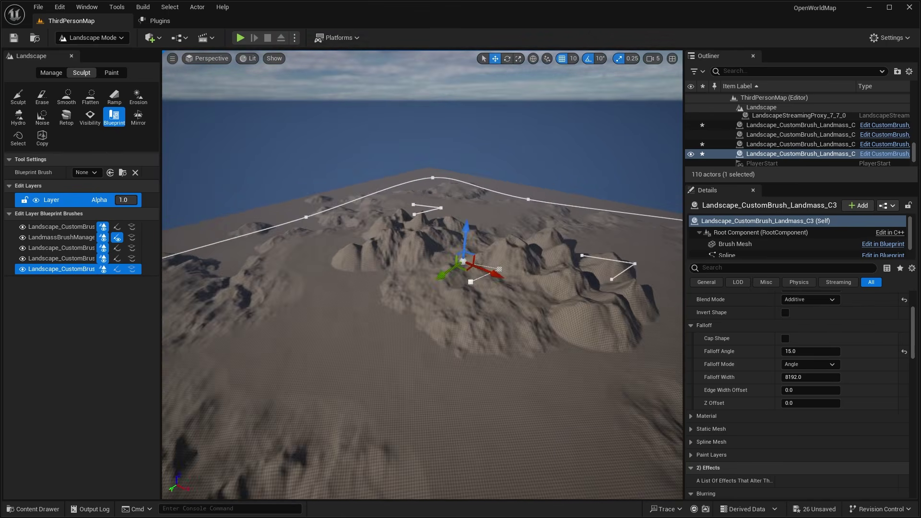
pyautogui.moveTo(810, 352); pyautogui.dragTo(811, 352)
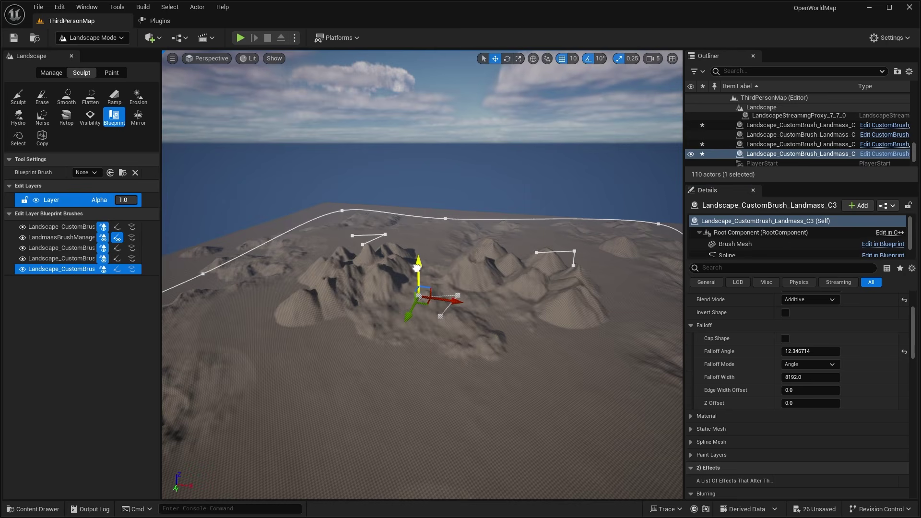
# Inspect the mountain groups up close and the whole plateau from farther away
pyautogui.scroll(1, 450, 288)
pyautogui.moveTo(450, 289)
pyautogui.mouseDown(button='right')
pyautogui.moveTo(402, 312)
pyautogui.moveTo(426, 293)
pyautogui.moveTo(461, 302)
pyautogui.moveTo(450, 288)
pyautogui.moveTo(464, 275)
pyautogui.mouseUp(button='right')
pyautogui.press('s')
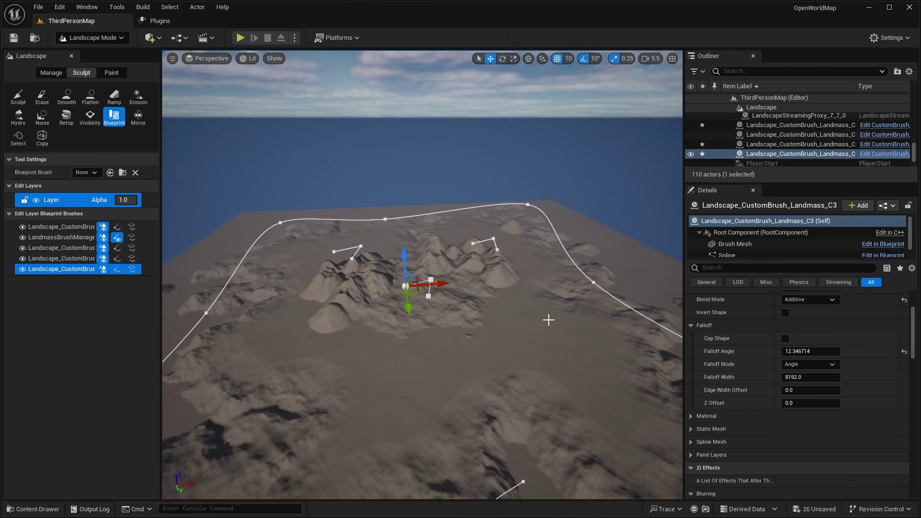
pyautogui.press('w')
pyautogui.moveTo(481, 236)
pyautogui.mouseDown(button='right')
pyautogui.moveTo(506, 228)
pyautogui.moveTo(481, 236)
pyautogui.mouseUp(button='right')
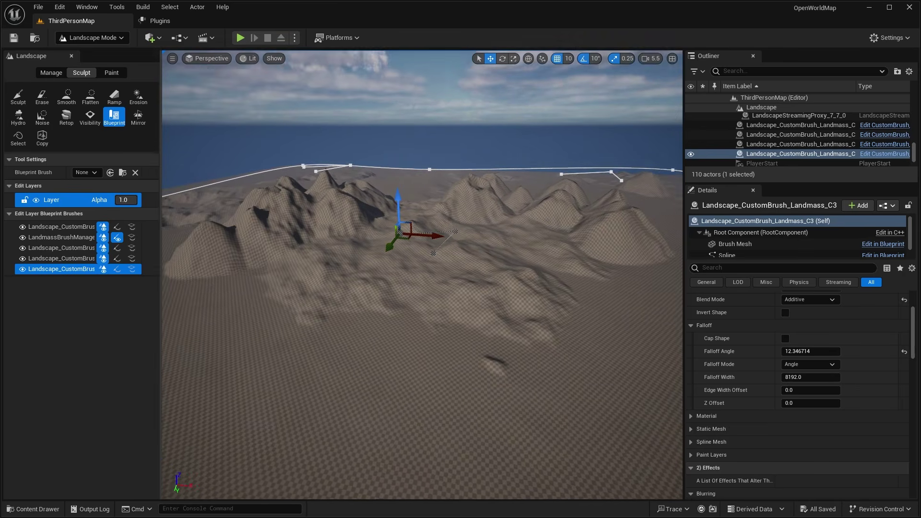
pyautogui.press('s')
pyautogui.moveTo(539, 140)
pyautogui.mouseDown(button='right')
pyautogui.moveTo(536, 165)
pyautogui.moveTo(552, 136)
pyautogui.mouseUp(button='right')
pyautogui.press('g')
pyautogui.press('s')
pyautogui.press('g')
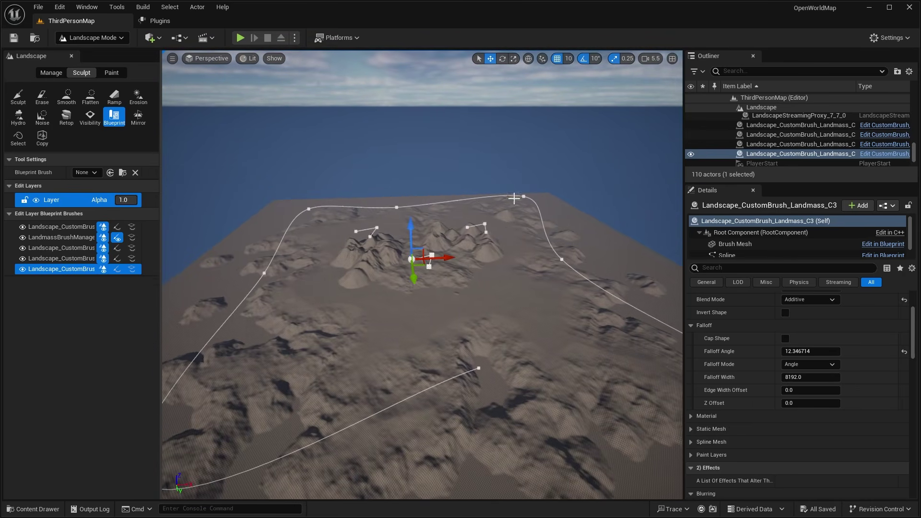
pyautogui.press('d')
pyautogui.moveTo(568, 241); pyautogui.dragTo(574, 238, button='right')
pyautogui.press('s')
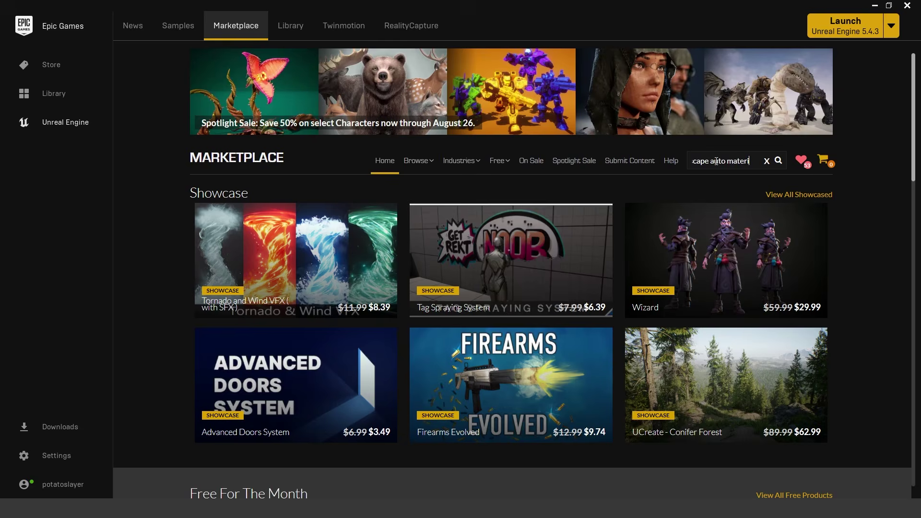
# In the Epic Games Launcher marketplace, search for "landscape auto material" and limit the results to free products
pyautogui.write('al')
pyautogui.press('Return')
pyautogui.click(722, 346)
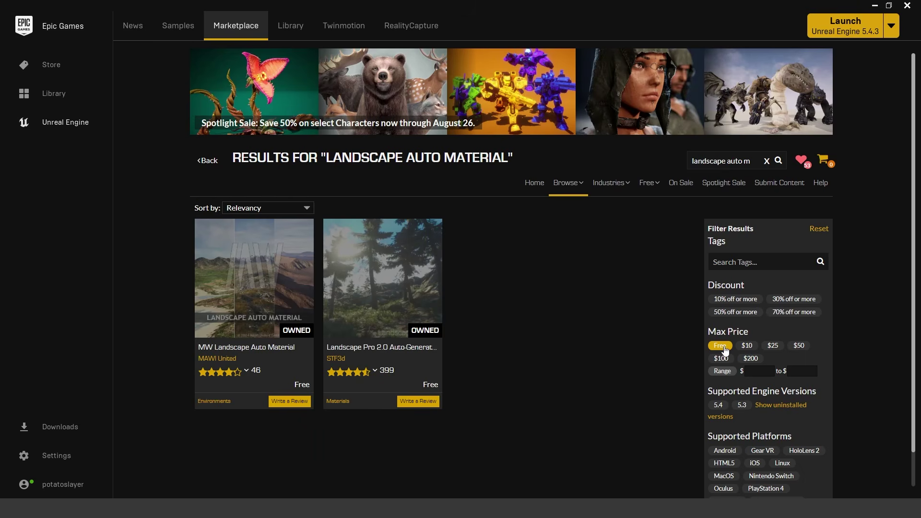
pyautogui.scroll(-1, 606, 289)
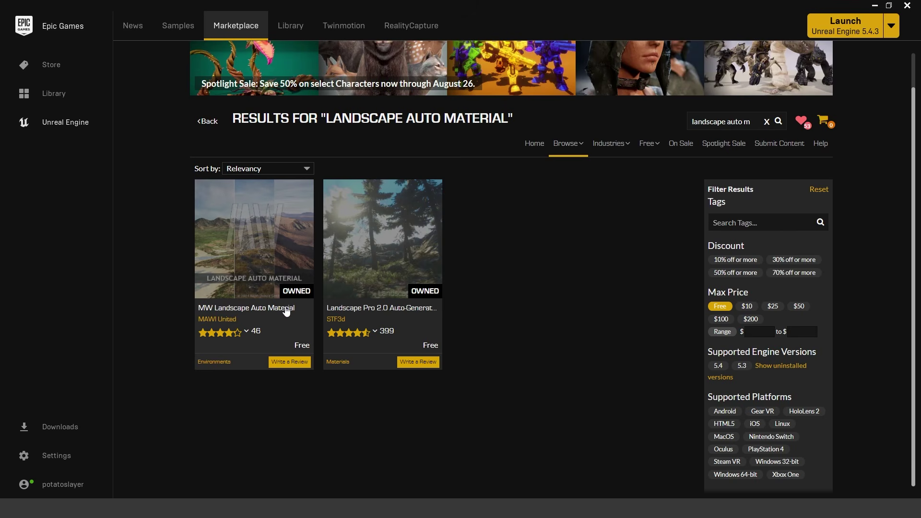
# Open the MW Landscape Auto Material product page and look through its preview images
pyautogui.click(267, 242)
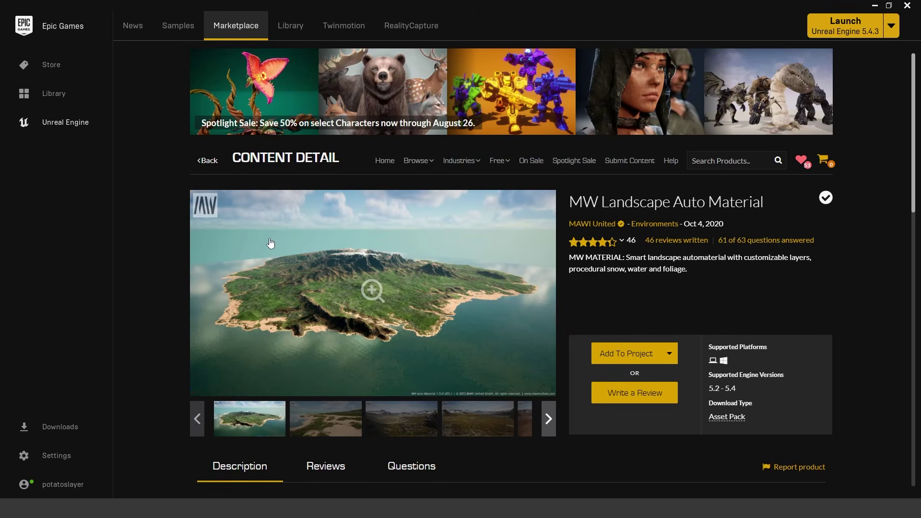
pyautogui.scroll(-1, 279, 248)
pyautogui.click(342, 371)
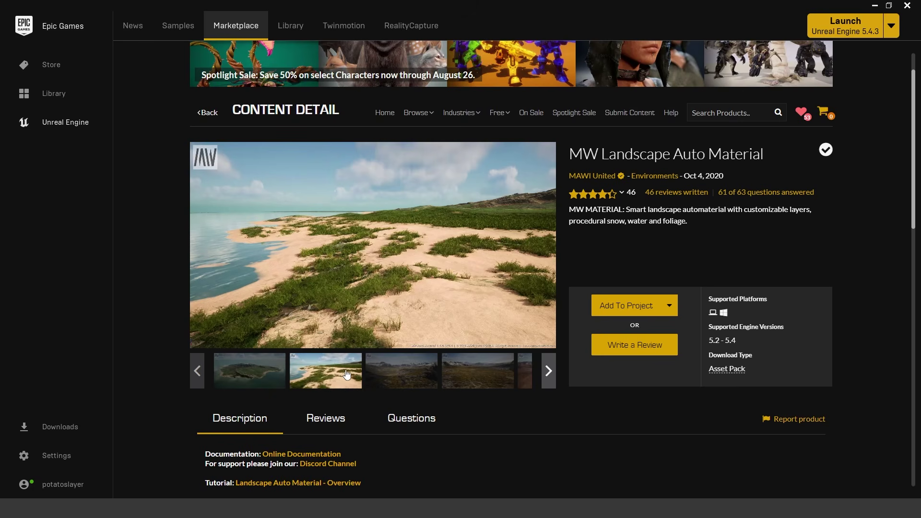
pyautogui.click(395, 380)
pyautogui.click(419, 380)
pyautogui.click(418, 378)
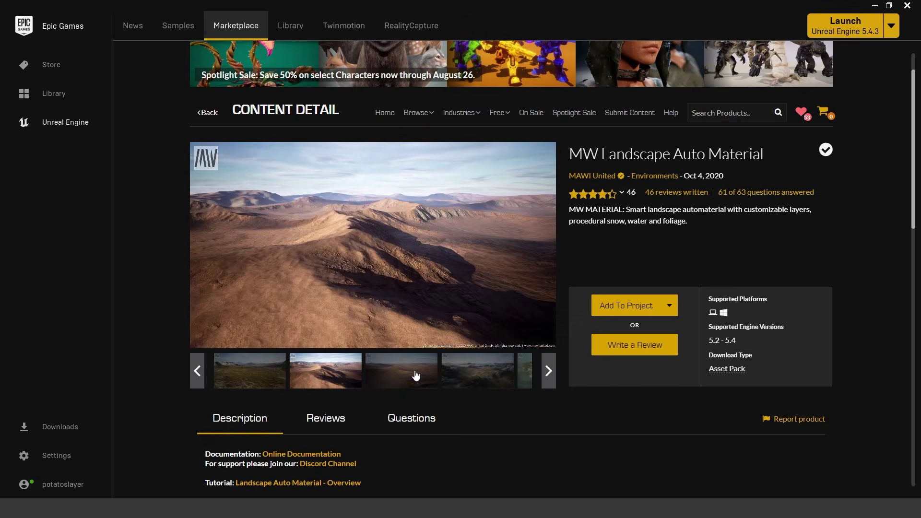
# Add the MW Landscape Auto Material asset pack to the OpenWorldMap project
pyautogui.click(613, 313)
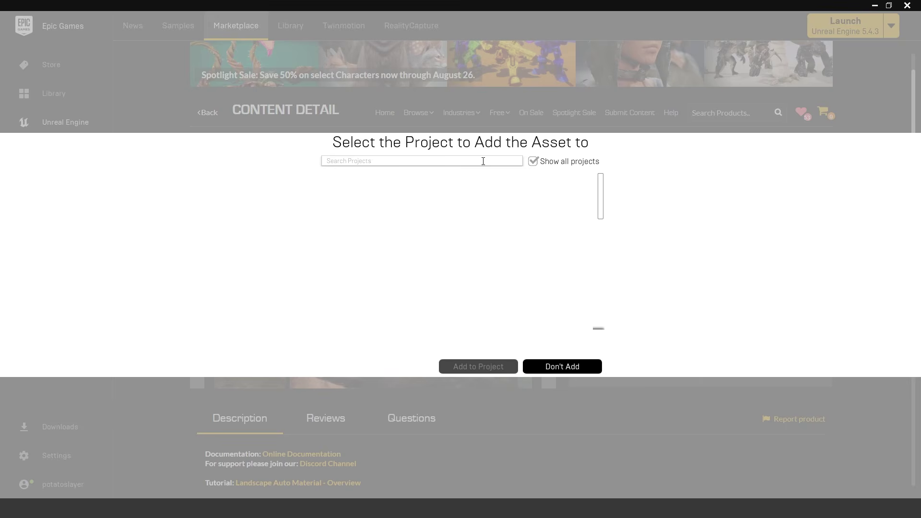
pyautogui.click(342, 195)
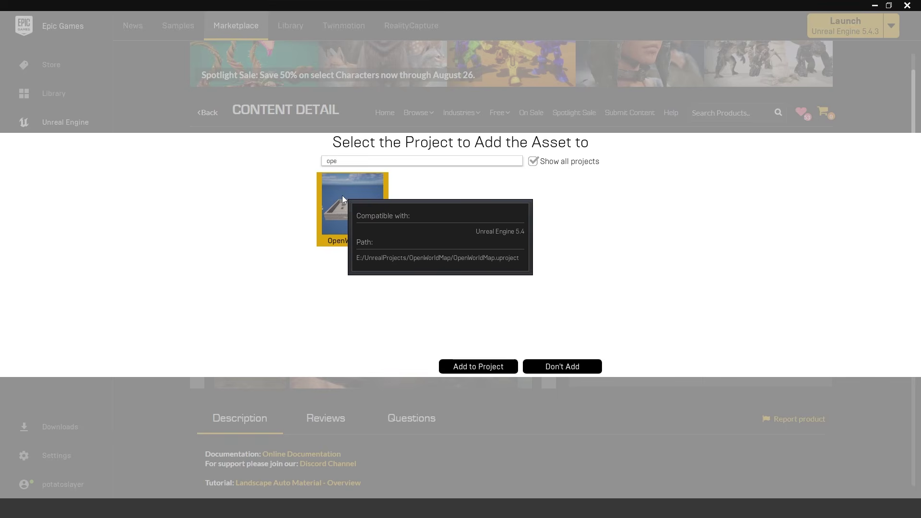
pyautogui.click(479, 366)
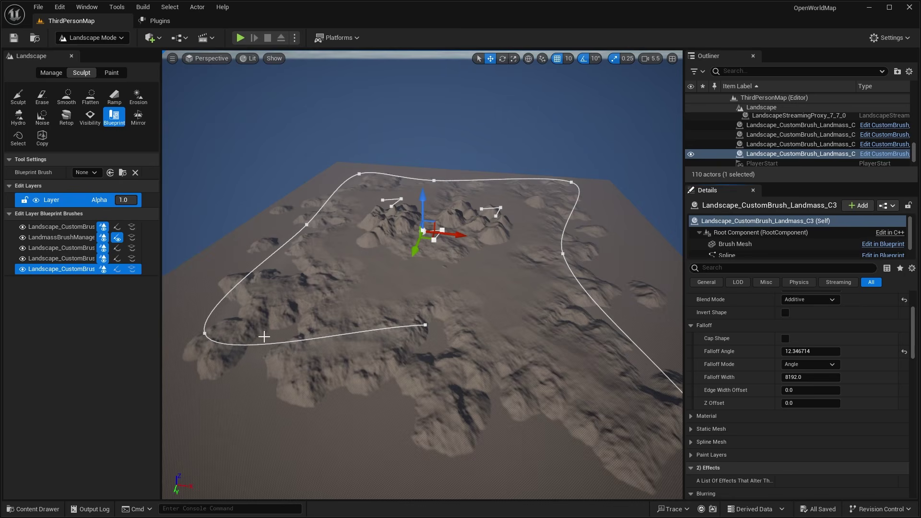
# Return to the Unreal Editor, change from Landscape mode to Selection mode and dock the Content Browser in the layout
pyautogui.click(105, 41)
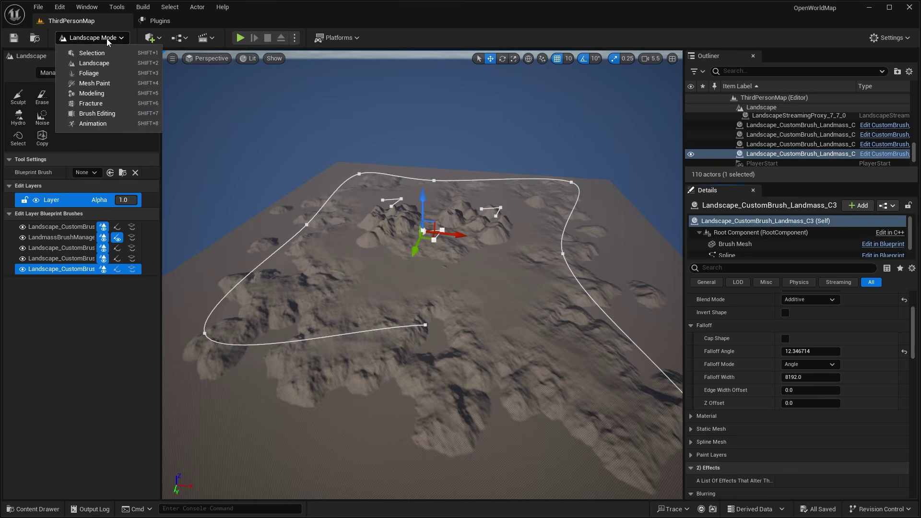
pyautogui.click(106, 39)
pyautogui.click(107, 38)
pyautogui.click(102, 53)
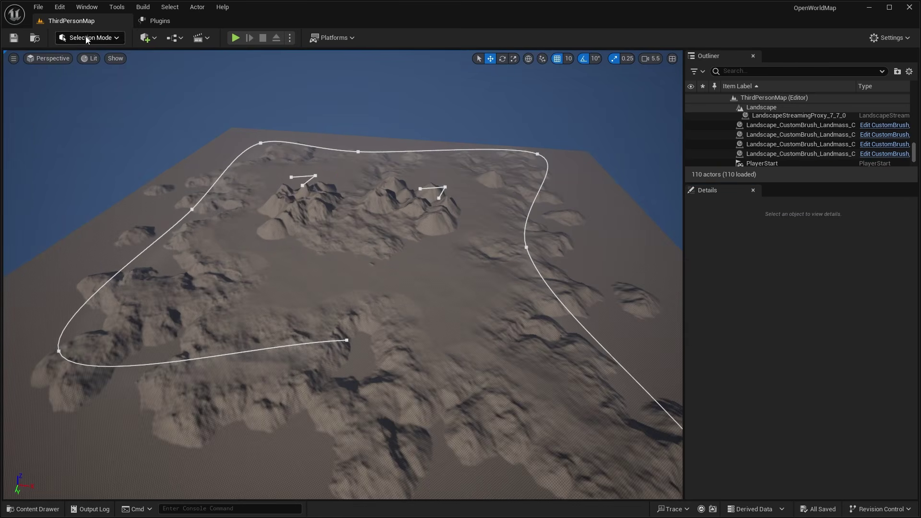
pyautogui.click(34, 509)
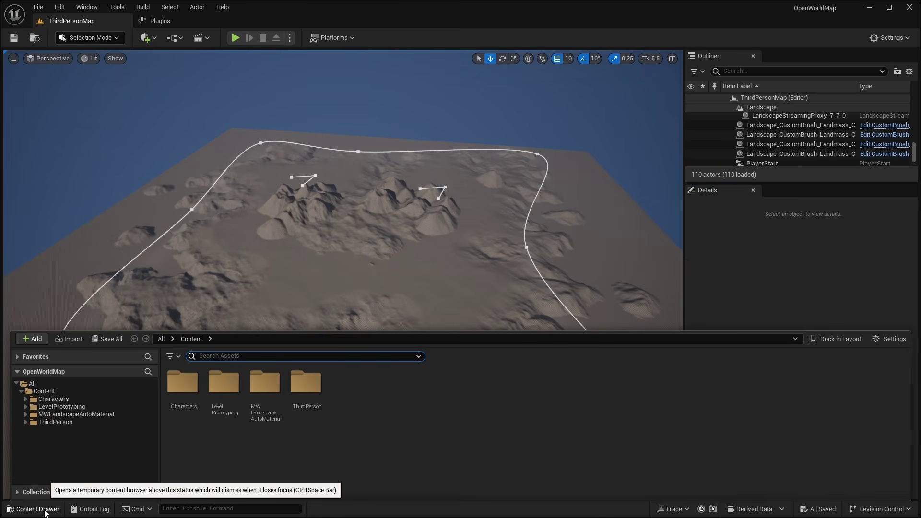
pyautogui.click(825, 339)
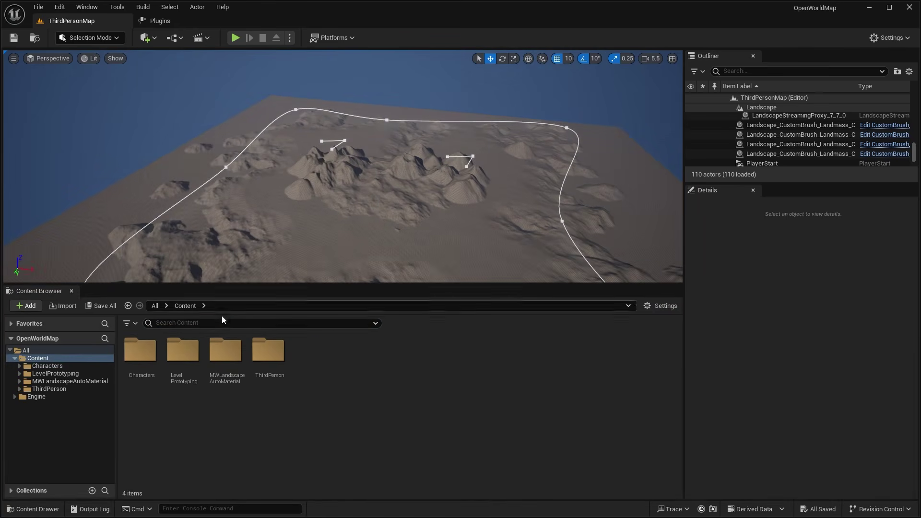
# Open the MWLandscapeAutoMaterial/Materials/Landscape folder and select the middle of its three landscape material instances
pyautogui.doubleClick(238, 353)
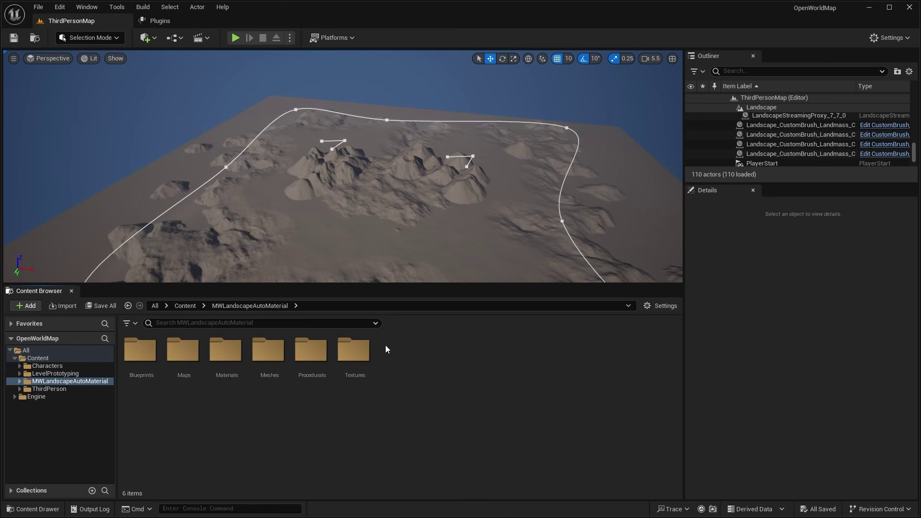
pyautogui.doubleClick(226, 350)
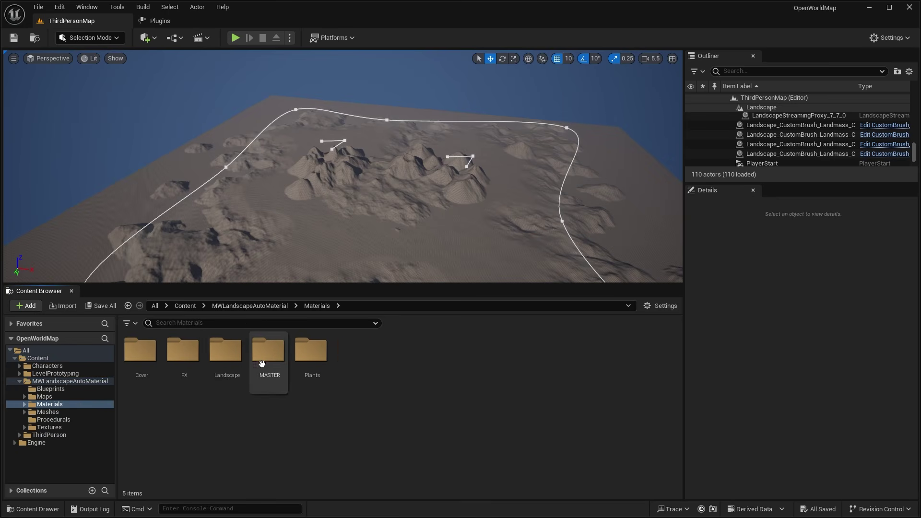
pyautogui.doubleClick(226, 351)
pyautogui.click(226, 353)
pyautogui.click(205, 370)
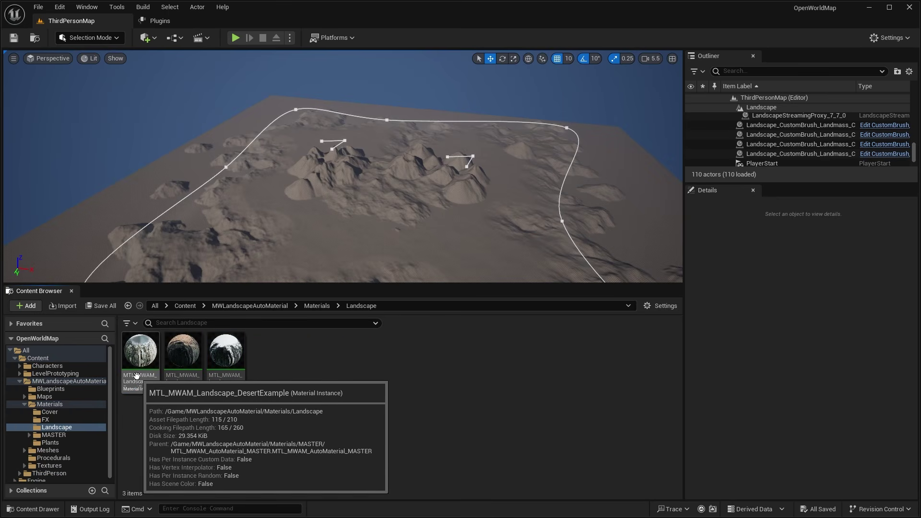
pyautogui.click(188, 363)
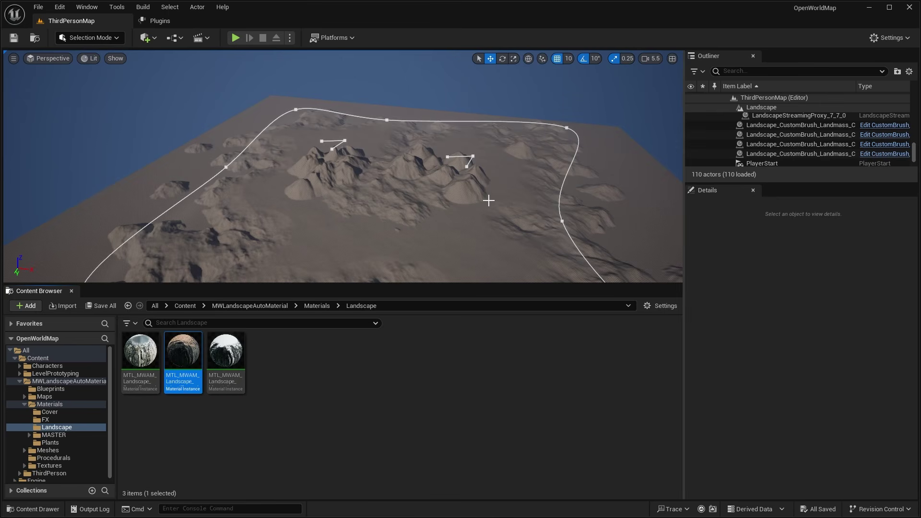
# Select individual landscape tiles across the island to examine the properties of their streaming proxies
pyautogui.scroll(5, 777, 144)
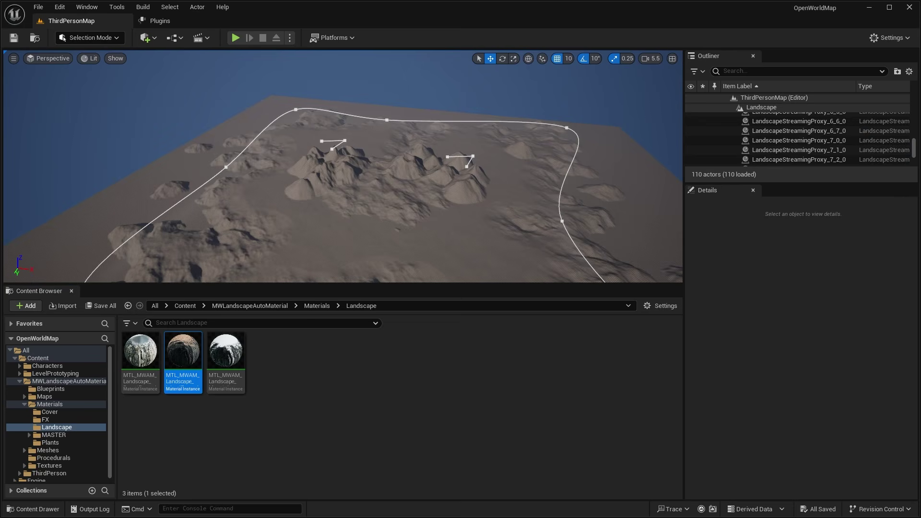
pyautogui.click(618, 149)
pyautogui.click(524, 196)
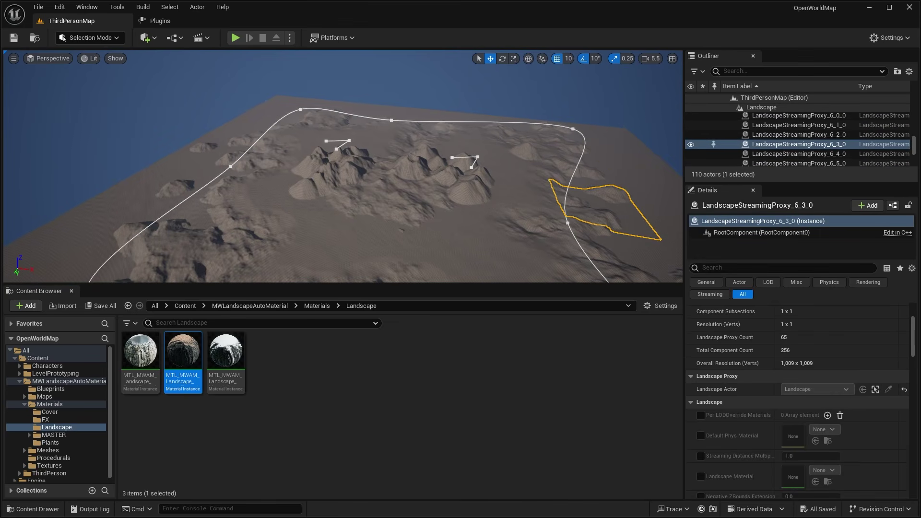
pyautogui.click(407, 224)
pyautogui.click(341, 222)
pyautogui.click(302, 199)
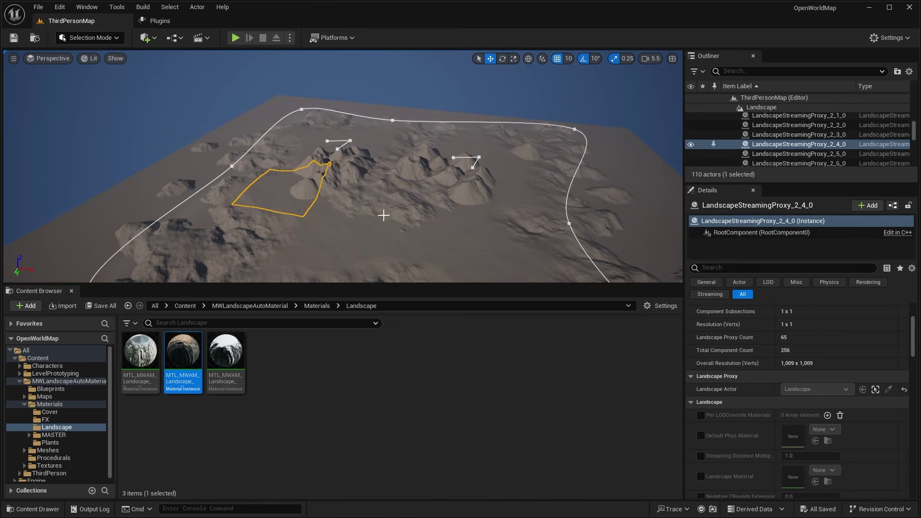
pyautogui.click(384, 215)
pyautogui.click(434, 216)
# Select the parent Landscape actor and assign the middle MTL_MWAM_Landscape material instance as its Landscape Material
pyautogui.scroll(3, 792, 139)
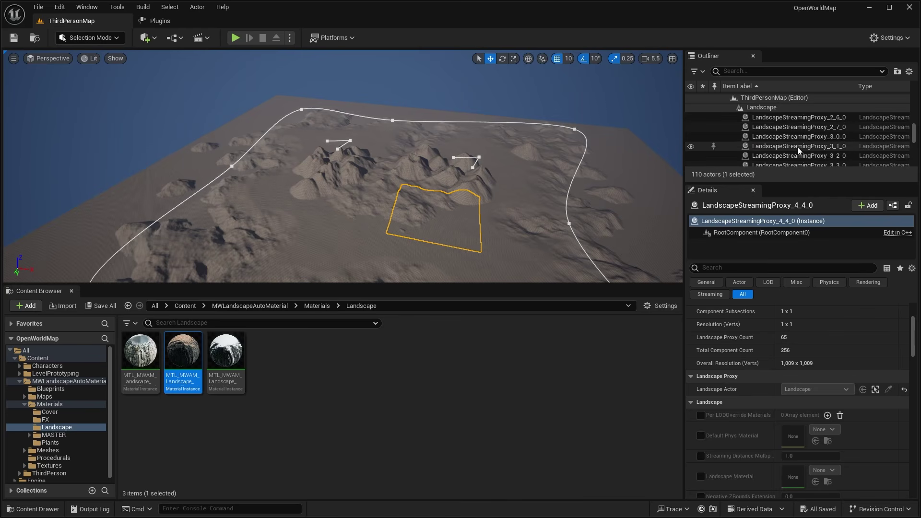
pyautogui.moveTo(755, 186); pyautogui.dragTo(755, 245)
pyautogui.scroll(5, 806, 169)
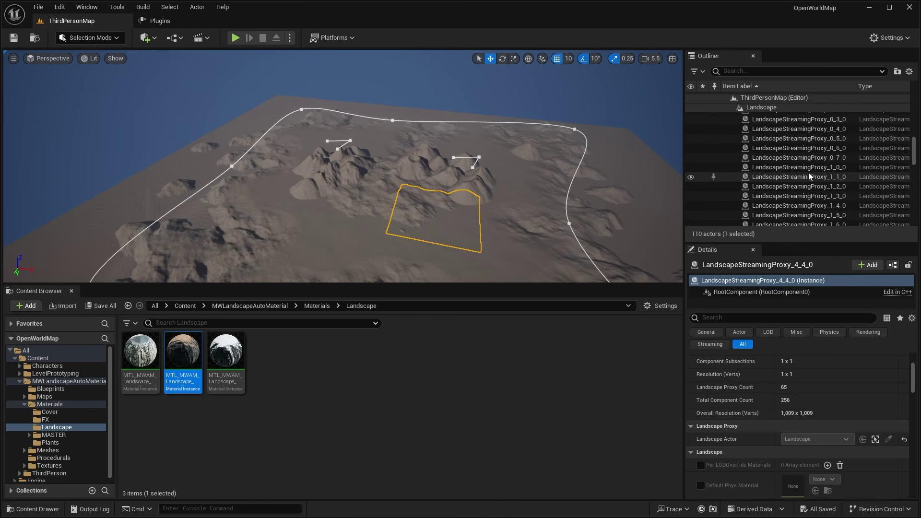
pyautogui.click(770, 160)
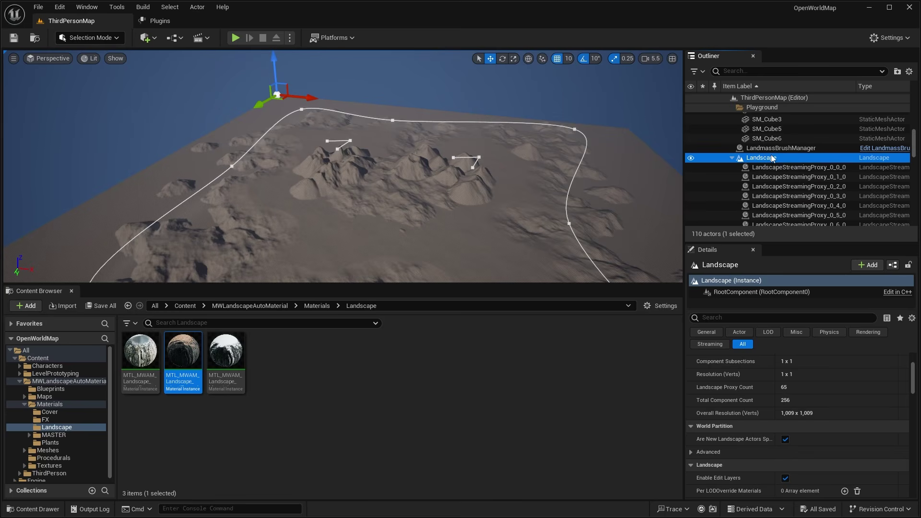
pyautogui.scroll(-3, 722, 416)
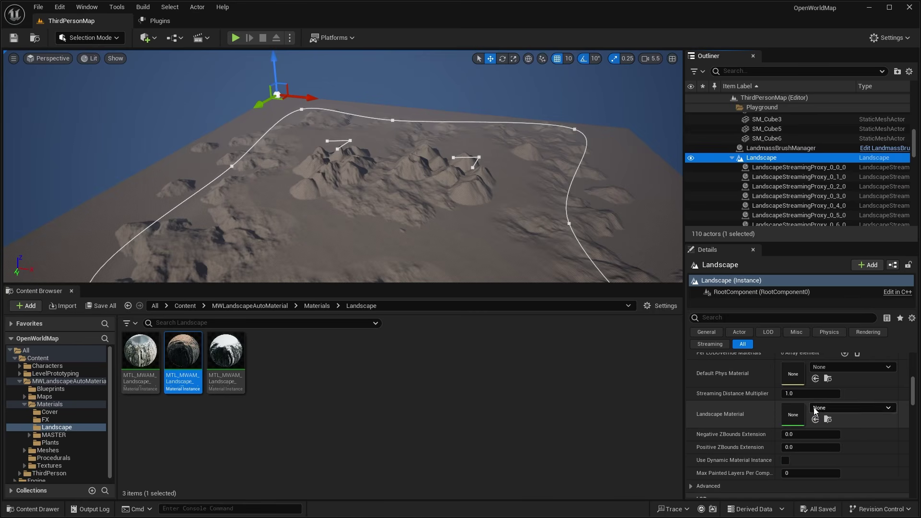
pyautogui.moveTo(183, 352); pyautogui.dragTo(819, 413)
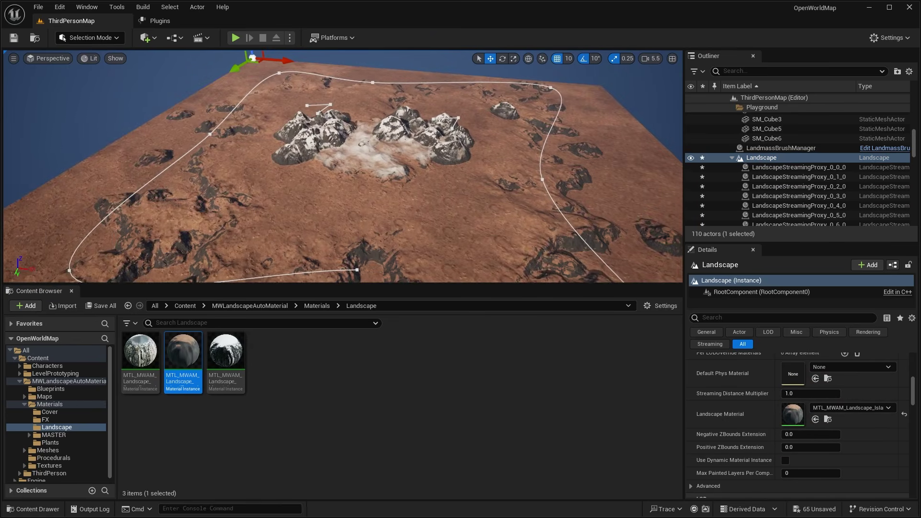
# Close the Content Browser to enlarge the viewport and inspect the newly textured terrain around the mountains and cliffs
pyautogui.moveTo(343, 168); pyautogui.dragTo(294, 115, button='right')
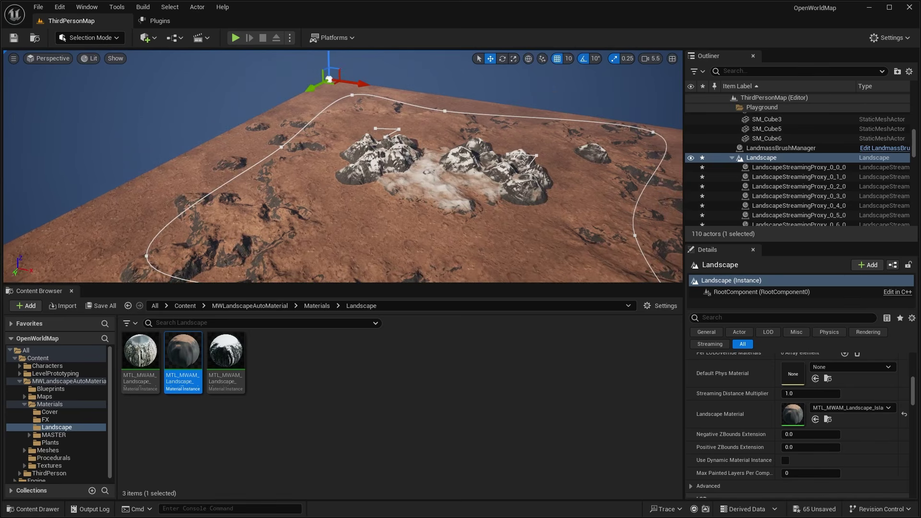
pyautogui.click(71, 291)
pyautogui.moveTo(74, 292); pyautogui.dragTo(74, 292, button='right')
pyautogui.moveTo(399, 281); pyautogui.dragTo(367, 274, button='right')
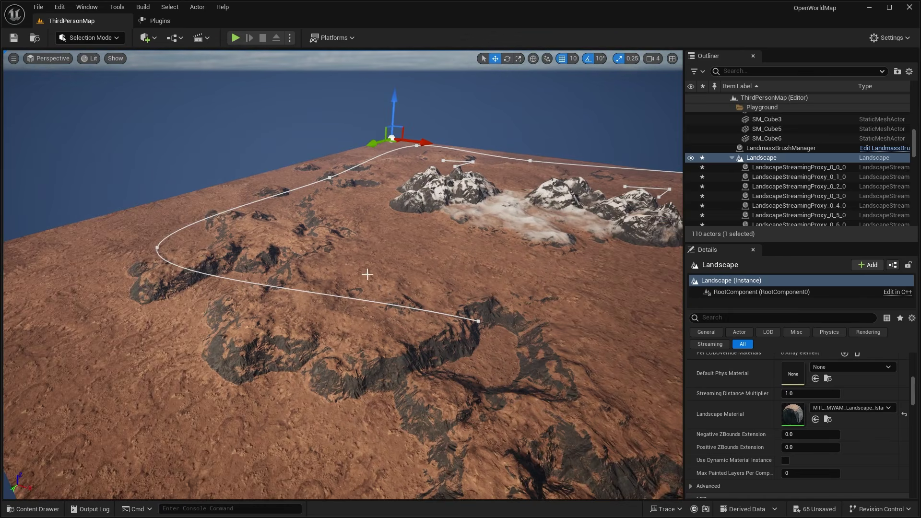
pyautogui.moveTo(554, 262); pyautogui.dragTo(554, 263, button='right')
pyautogui.press('w')
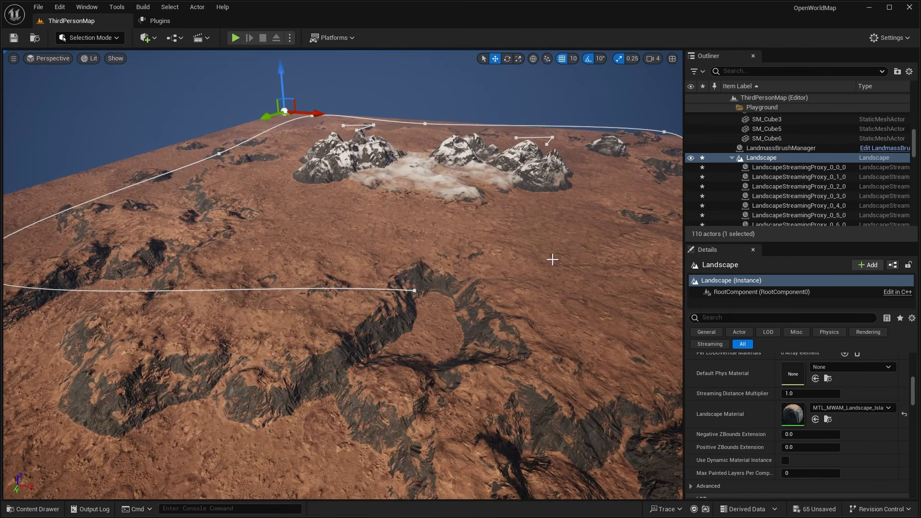
# Open the landscape's assigned material instance and expand its #Debug, 0_Snow, 1_Water, 2_Dirt and 3_Grass parameter groups
pyautogui.click(828, 420)
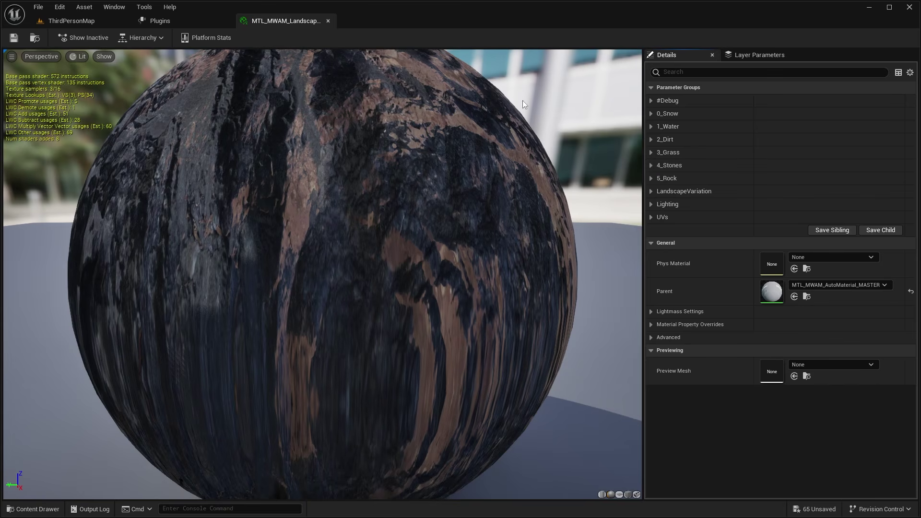
pyautogui.click(651, 100)
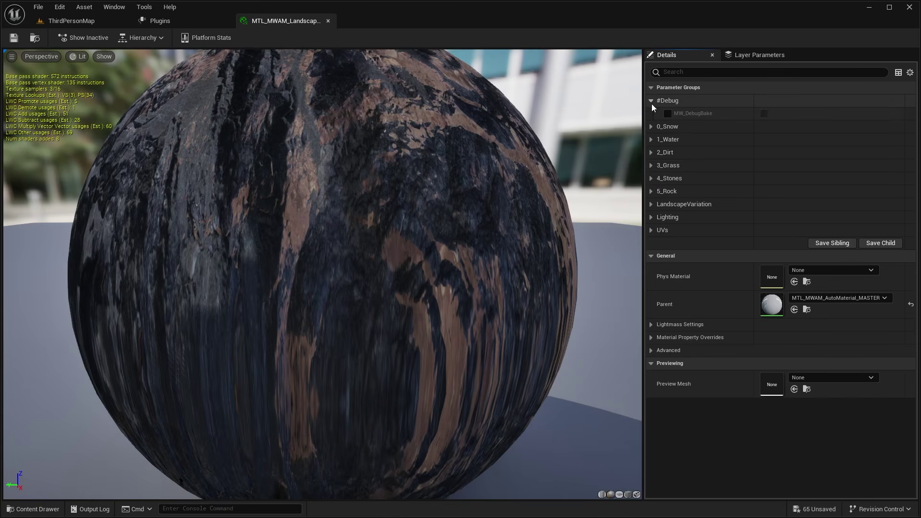
pyautogui.click(653, 126)
pyautogui.scroll(-5, 667, 180)
pyautogui.click(651, 239)
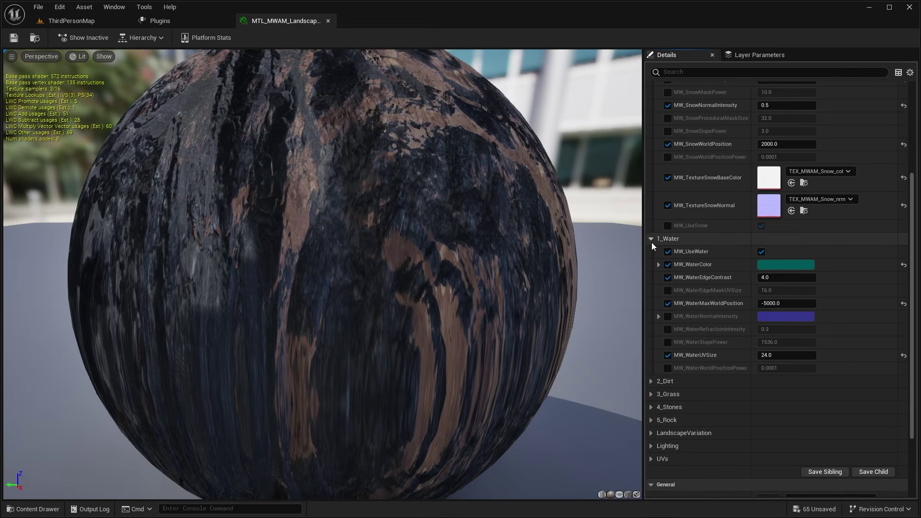
pyautogui.scroll(5, 656, 228)
pyautogui.scroll(-5, 698, 158)
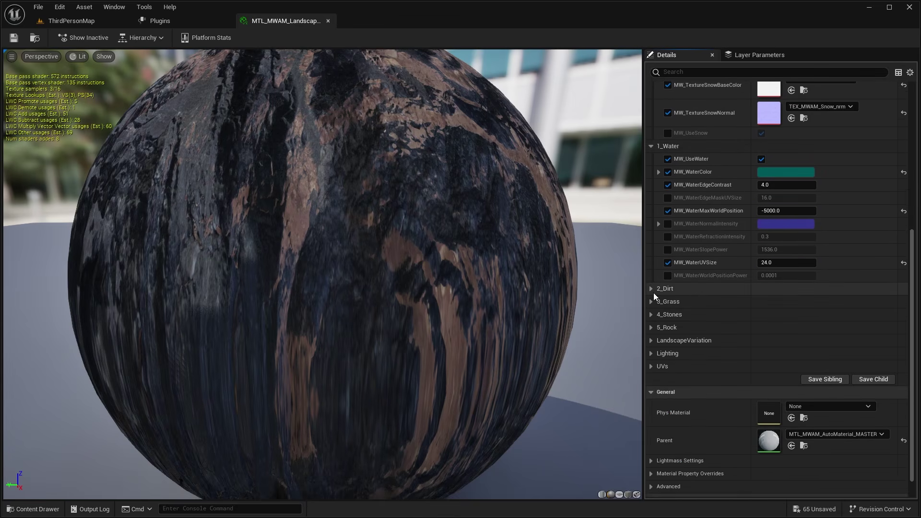
pyautogui.click(652, 291)
pyautogui.scroll(-4, 657, 312)
pyautogui.scroll(-2, 655, 297)
pyautogui.click(653, 266)
pyautogui.scroll(10, 704, 279)
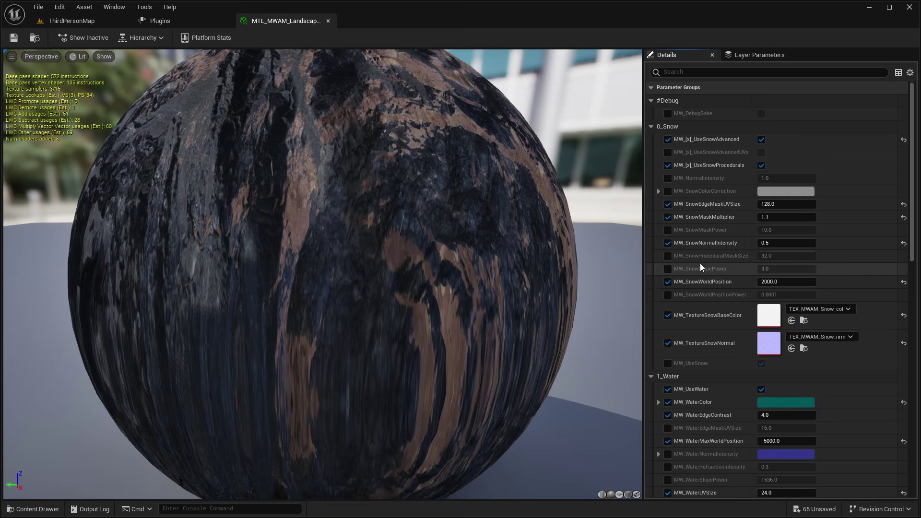
# Undock the material instance editor into a floating window beside the level viewport so the terrain and parameters are both in view
pyautogui.click(72, 20)
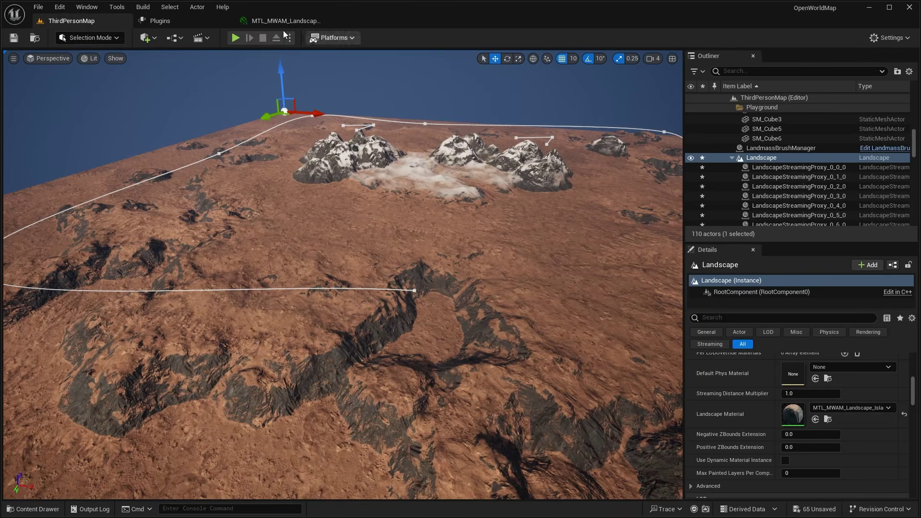
pyautogui.click(317, 21)
pyautogui.moveTo(288, 20); pyautogui.dragTo(467, 105)
pyautogui.click(109, 23)
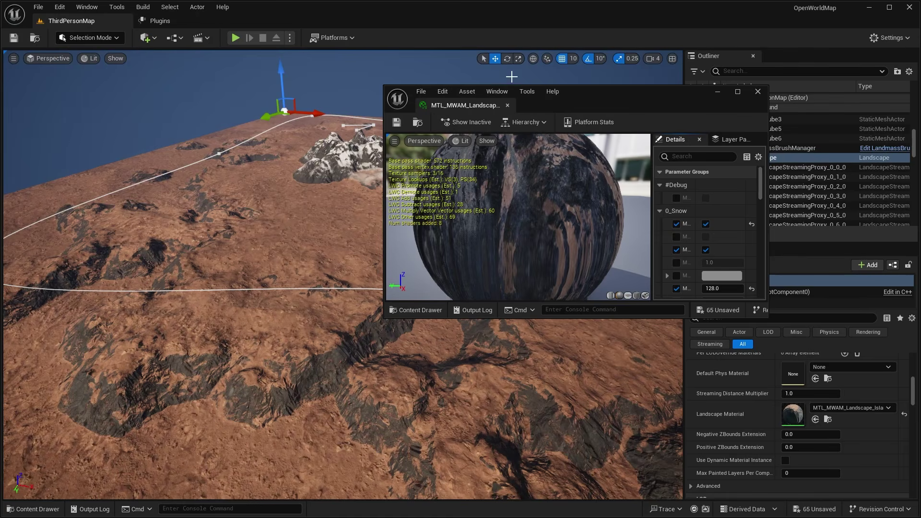
pyautogui.moveTo(606, 93); pyautogui.dragTo(612, 57)
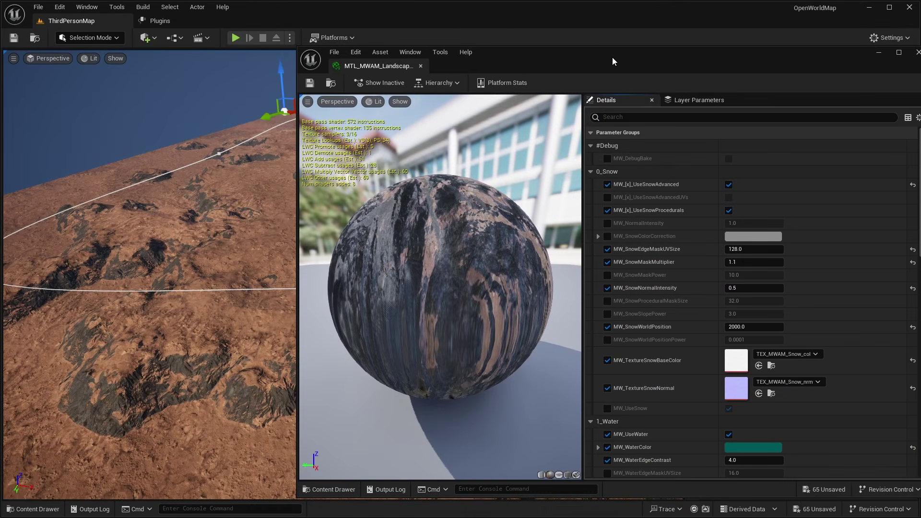
pyautogui.moveTo(258, 226); pyautogui.dragTo(306, 211, button='right')
pyautogui.moveTo(236, 170); pyautogui.dragTo(190, 176, button='right')
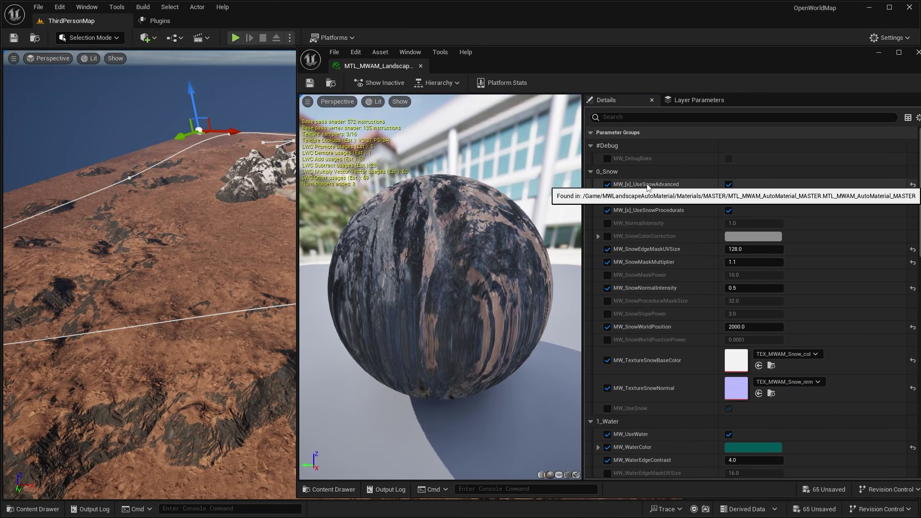
pyautogui.moveTo(260, 181); pyautogui.dragTo(196, 179, button='right')
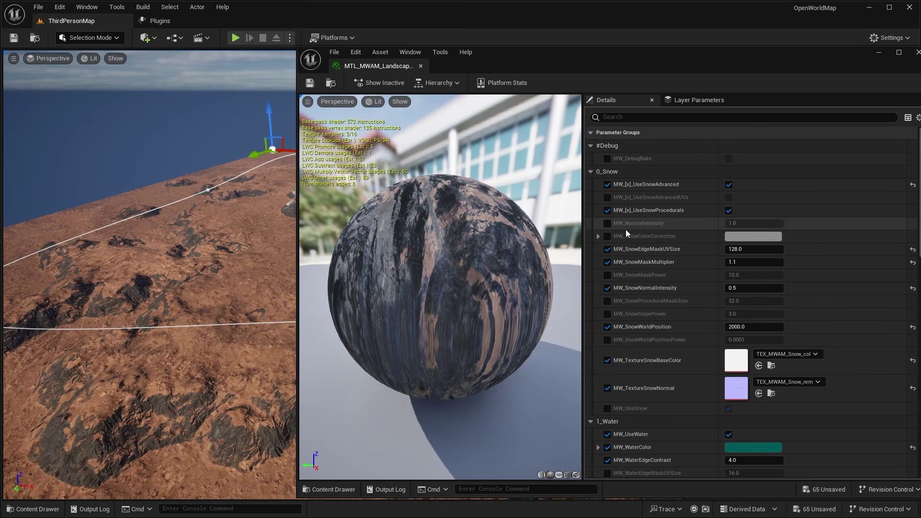
# Disable MW_UseWater in the material instance's 1_Water group
pyautogui.scroll(-5, 626, 229)
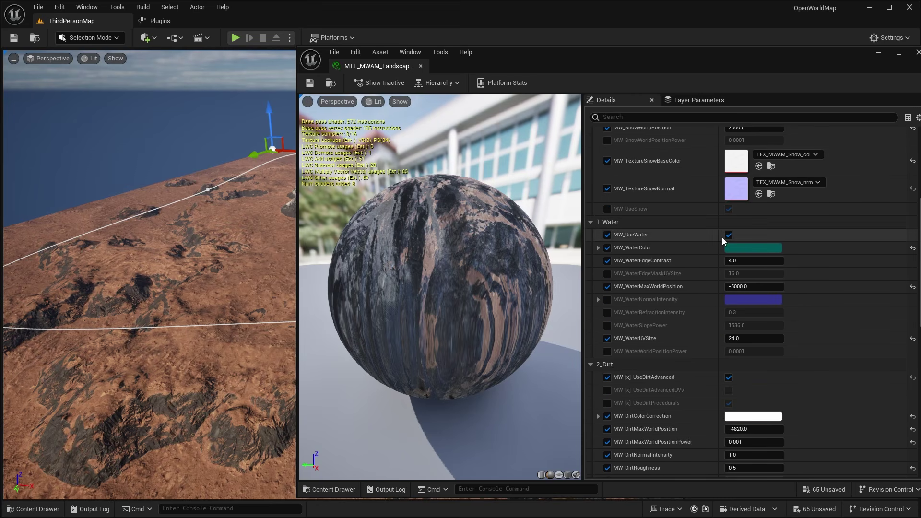
pyautogui.click(730, 235)
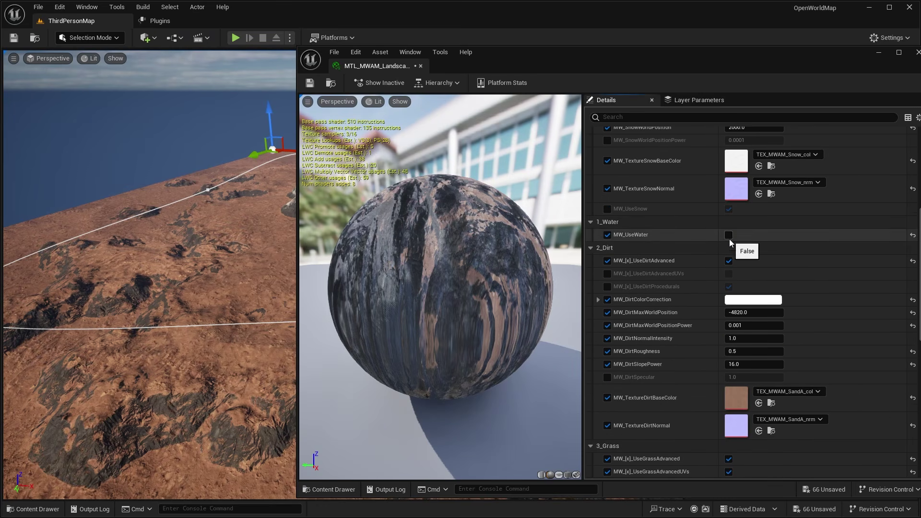
pyautogui.moveTo(230, 239); pyautogui.dragTo(228, 269, button='right')
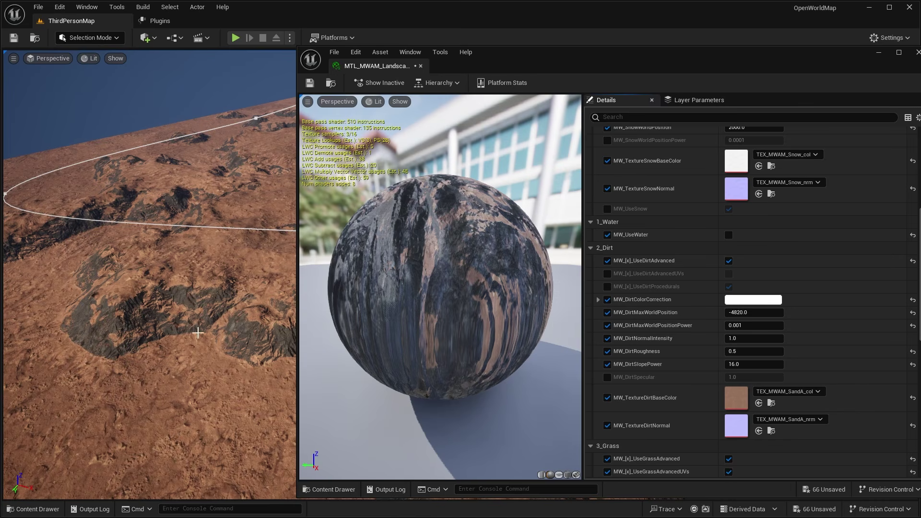
# Place a basic Cube on the rocky terrain, check its Z location to gauge the terrain height, and remove it
pyautogui.moveTo(229, 275); pyautogui.dragTo(243, 144, button='right')
pyautogui.click(144, 39)
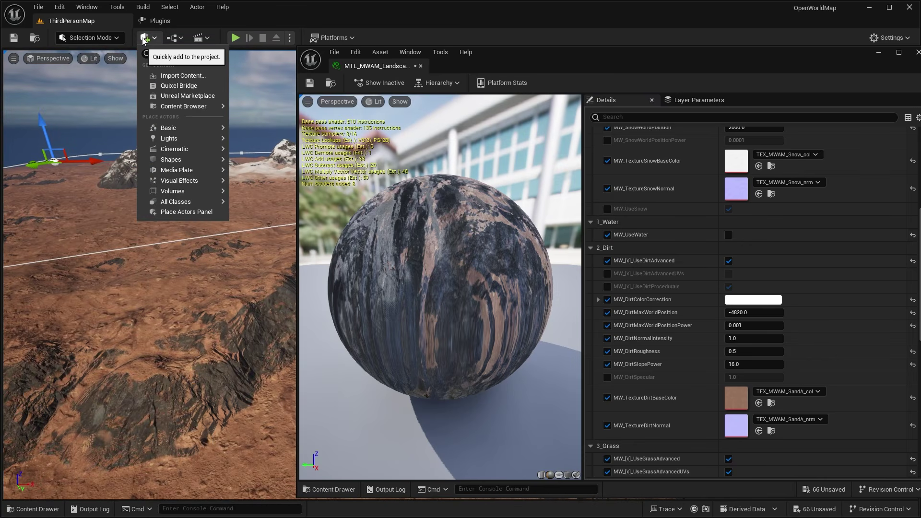
pyautogui.moveTo(178, 164)
pyautogui.moveTo(253, 166); pyautogui.dragTo(191, 380)
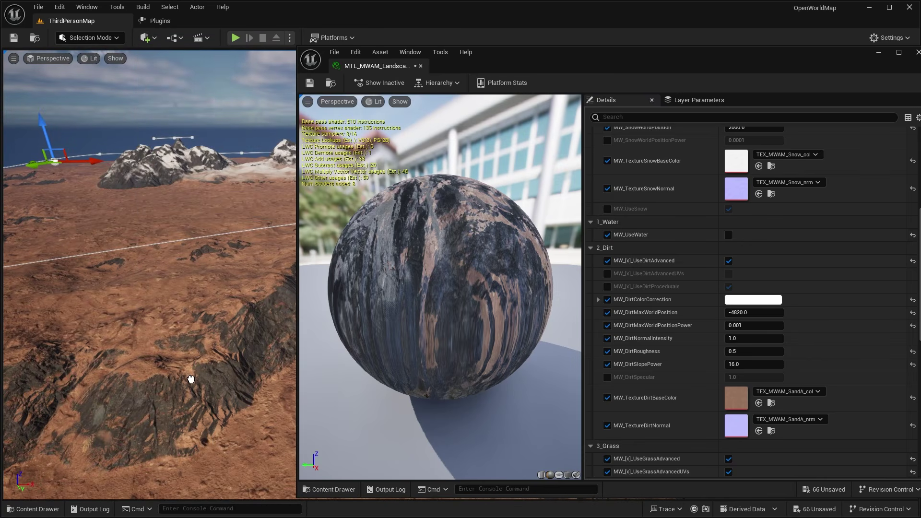
pyautogui.click(879, 53)
pyautogui.moveTo(336, 255); pyautogui.dragTo(301, 258, button='right')
pyautogui.press('w')
pyautogui.scroll(10, 852, 382)
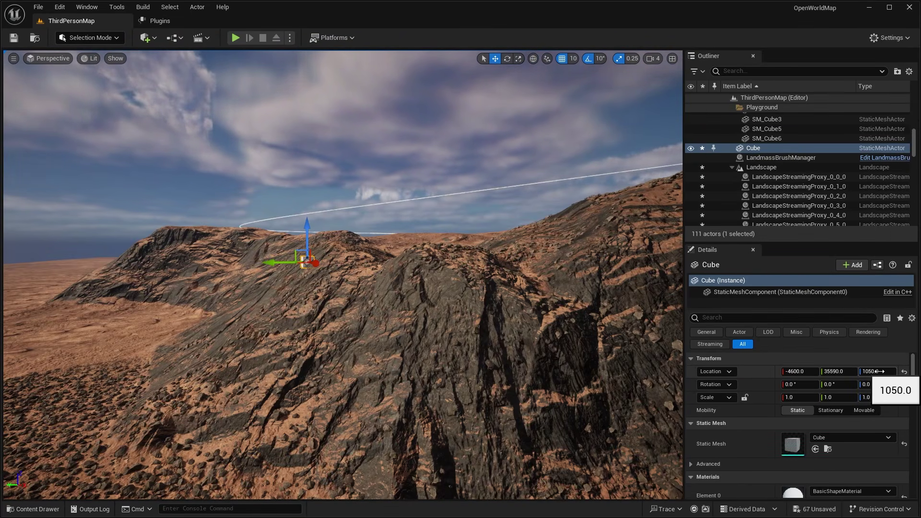
pyautogui.moveTo(331, 254); pyautogui.dragTo(352, 253, button='right')
pyautogui.press('s')
pyautogui.press('w')
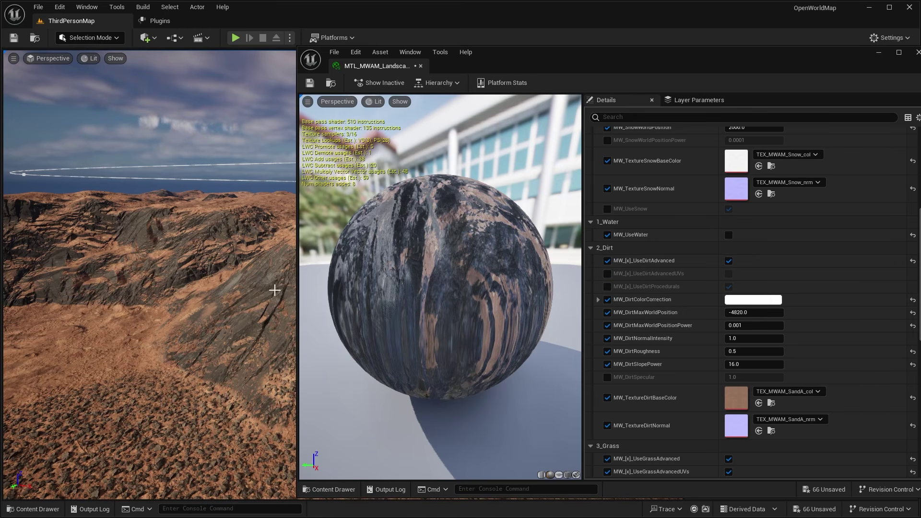
# Set MW_DirtMaxWorldPosition to 128 in the 2_Dirt group and check the sand on the terrain
pyautogui.moveTo(275, 288); pyautogui.dragTo(192, 221, button='right')
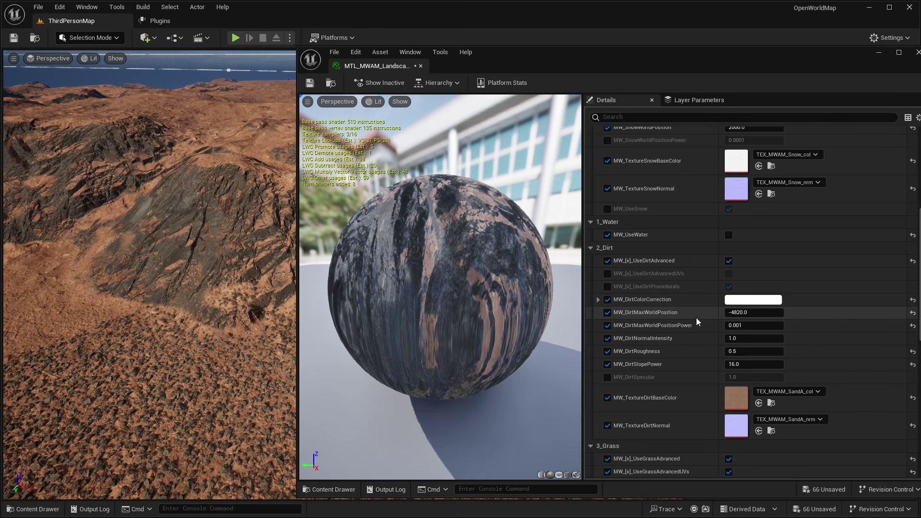
pyautogui.moveTo(253, 258); pyautogui.dragTo(269, 242, button='right')
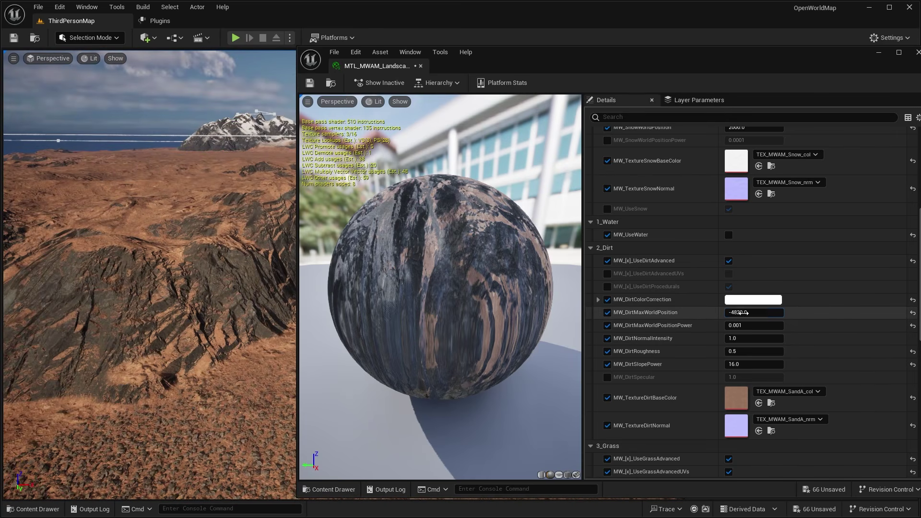
pyautogui.click(759, 313)
pyautogui.write('12')
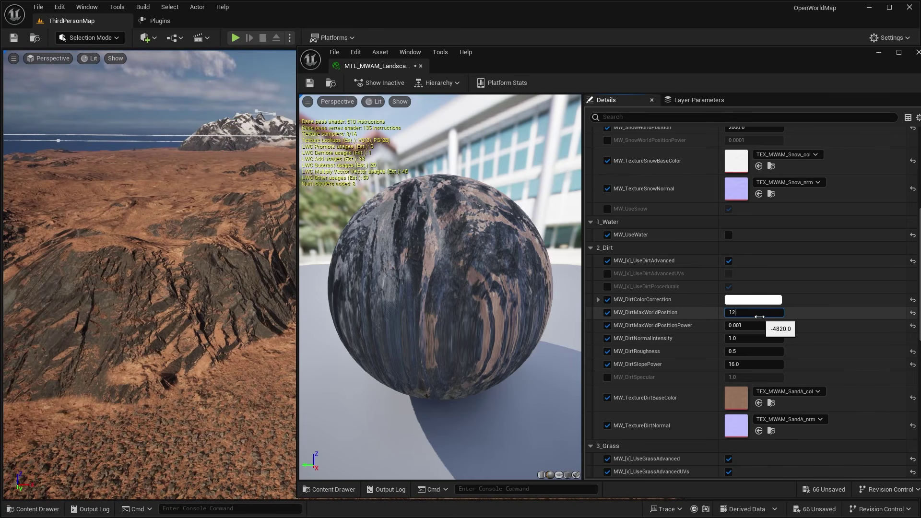
pyautogui.write('8')
pyautogui.press('Return')
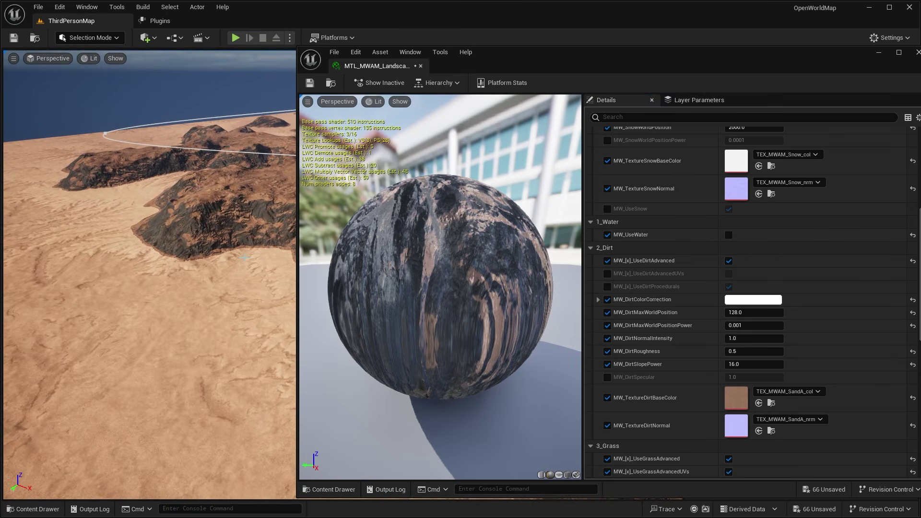
pyautogui.moveTo(244, 257); pyautogui.dragTo(239, 249, button='right')
# Set MW_GrassMaxWorldPosition to 3900 in the 3_Grass group and reposition the floating material editor beside the viewport
pyautogui.scroll(-5, 646, 229)
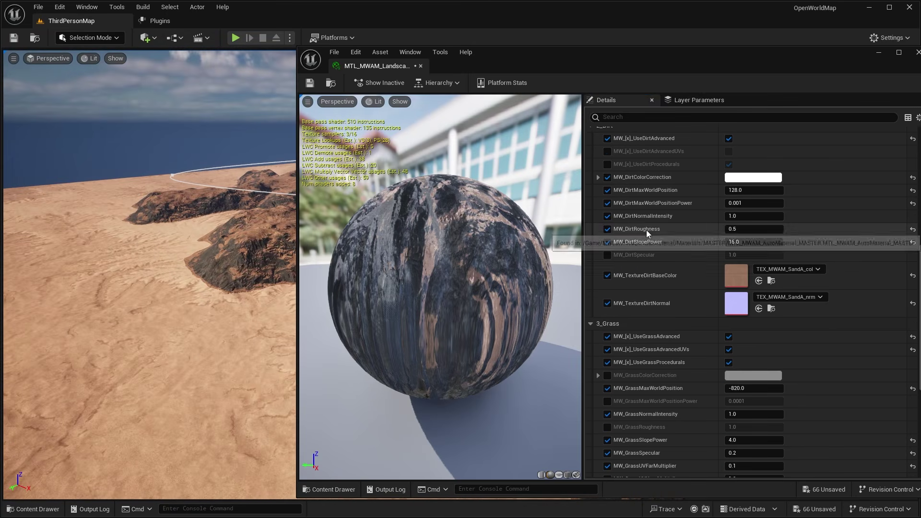
pyautogui.scroll(-2, 648, 236)
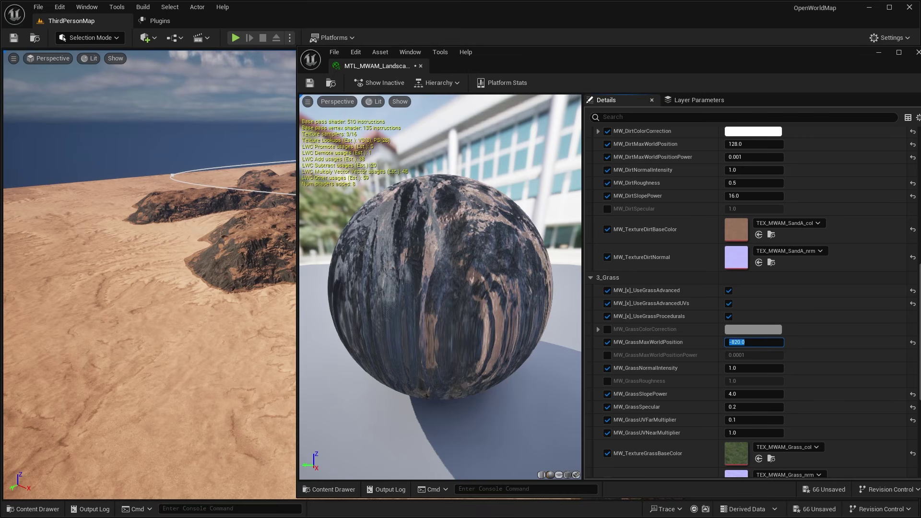
pyautogui.click(749, 340)
pyautogui.write('3')
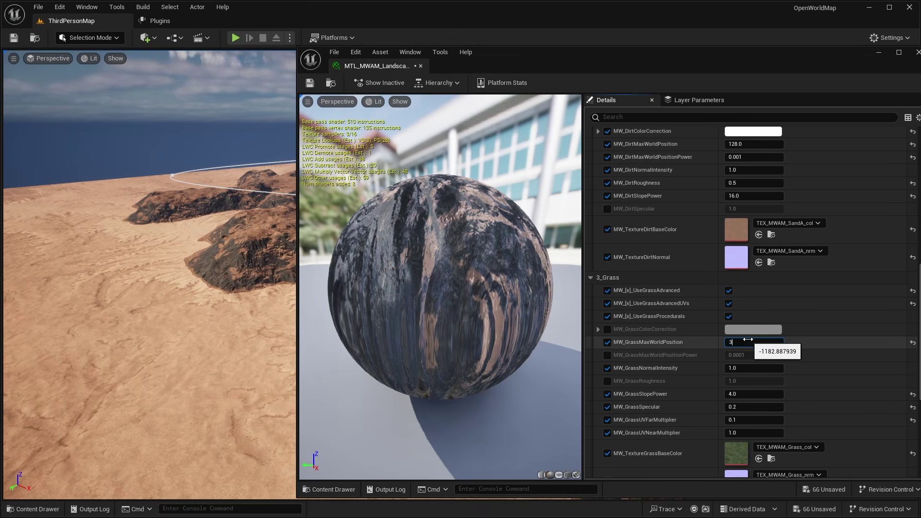
pyautogui.write('900')
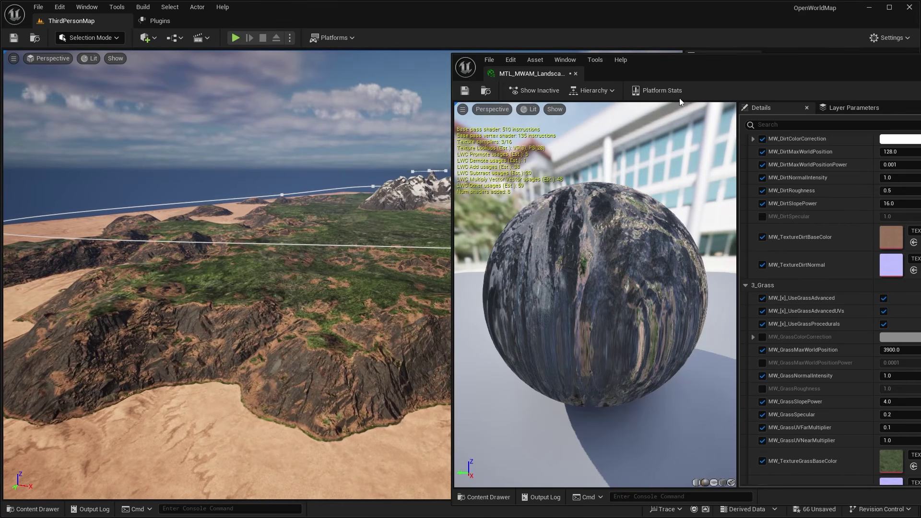
pyautogui.moveTo(709, 65); pyautogui.dragTo(620, 61)
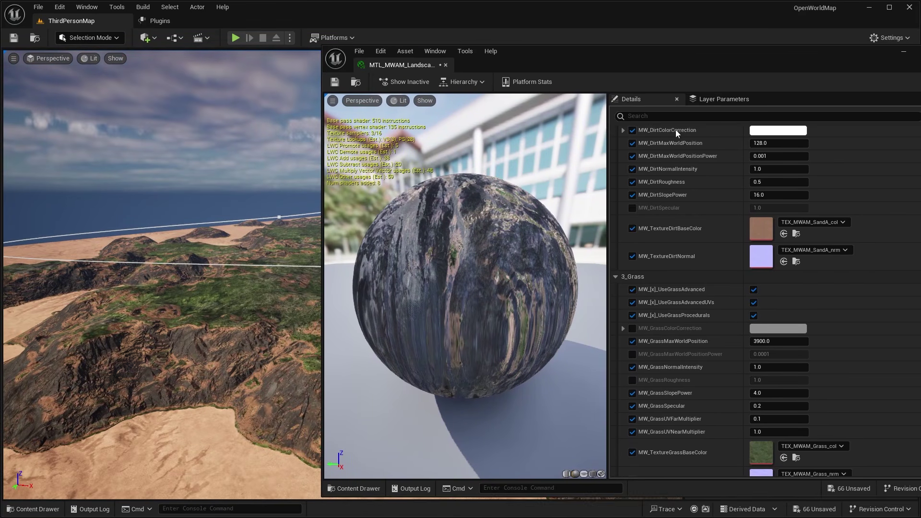
pyautogui.moveTo(620, 62); pyautogui.dragTo(578, 57)
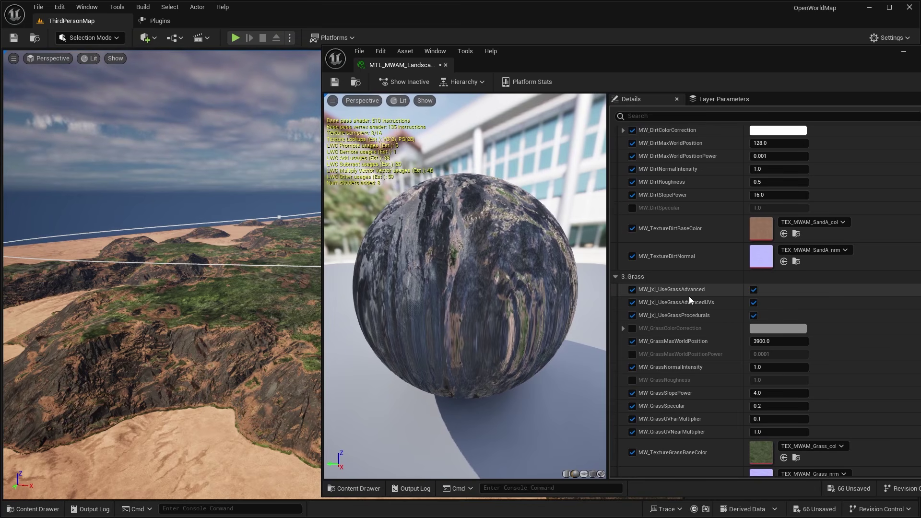
# Set MW_GrassSlopePower to 1 in the 3_Grass group and check the grass coverage on the terrain
pyautogui.scroll(-3, 689, 295)
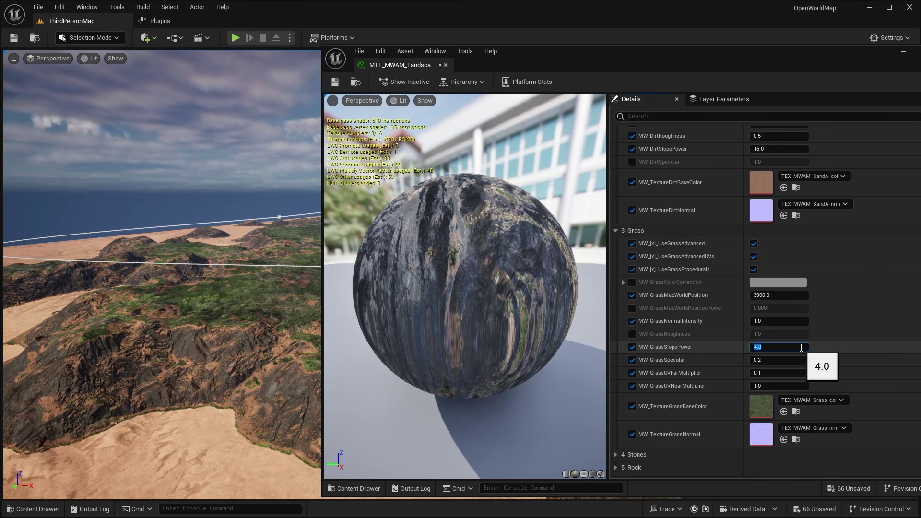
pyautogui.write('1')
pyautogui.press('Return')
pyautogui.moveTo(597, 52); pyautogui.dragTo(756, 56)
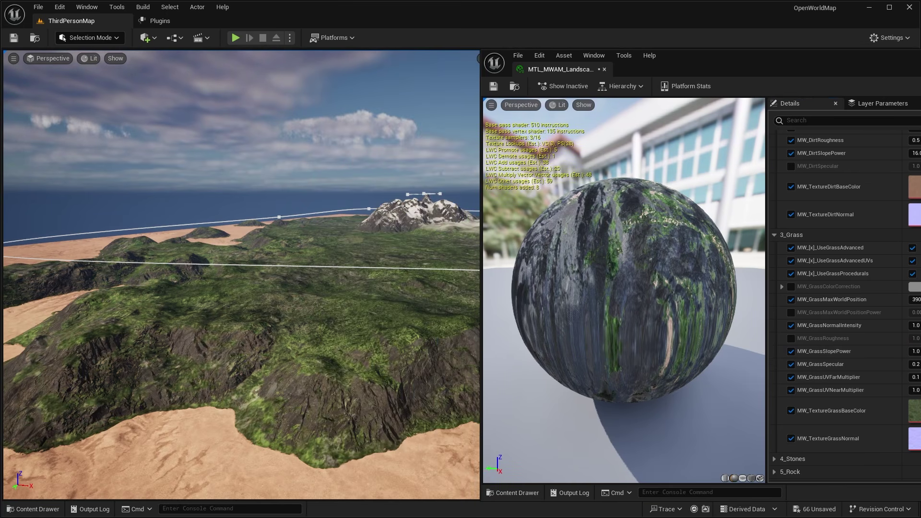
pyautogui.press('w')
pyautogui.moveTo(435, 215); pyautogui.dragTo(403, 259, button='right')
pyautogui.press('s')
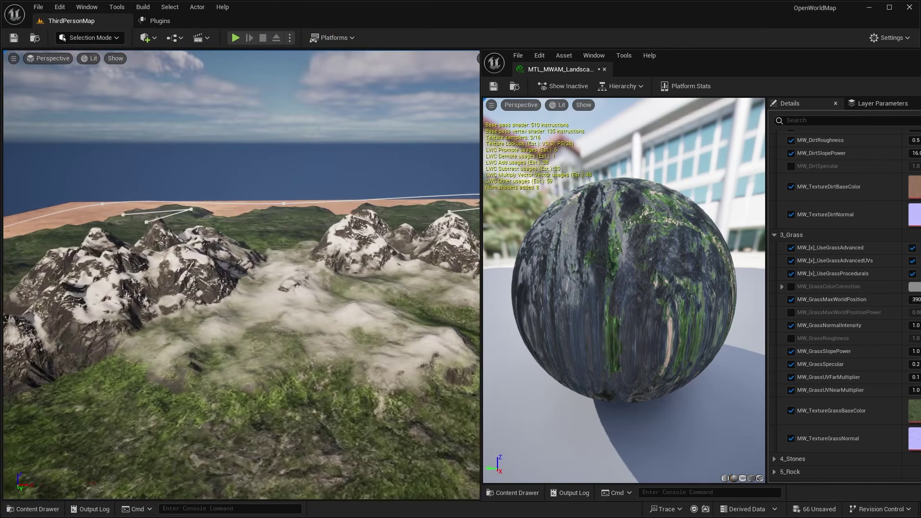
# Adjust MW_SnowWorldPosition in the 0_Snow group, trying about 2955 and 2170, to tune the snow height on the mountains
pyautogui.press('s')
pyautogui.moveTo(403, 259); pyautogui.dragTo(342, 263, button='right')
pyautogui.press('w')
pyautogui.moveTo(718, 69); pyautogui.dragTo(586, 66)
pyautogui.scroll(10, 684, 227)
pyautogui.moveTo(739, 71); pyautogui.dragTo(725, 69)
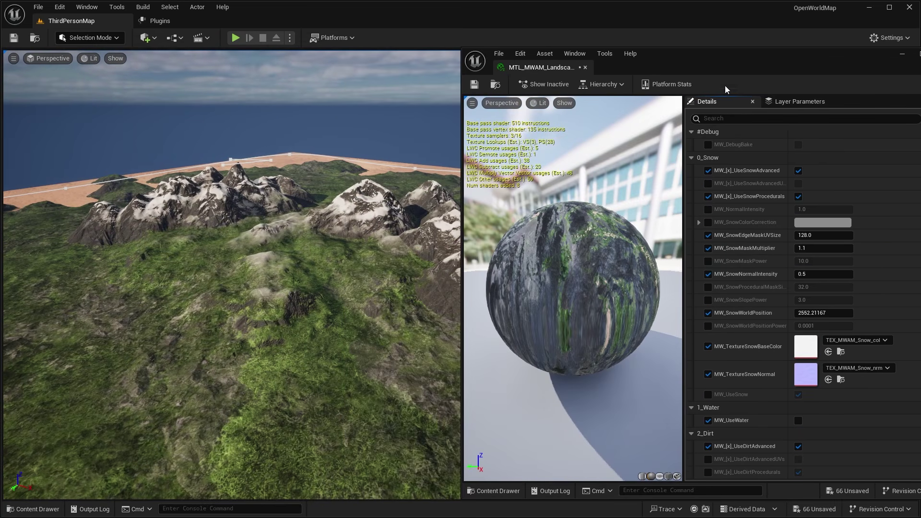
pyautogui.moveTo(816, 312); pyautogui.dragTo(826, 312)
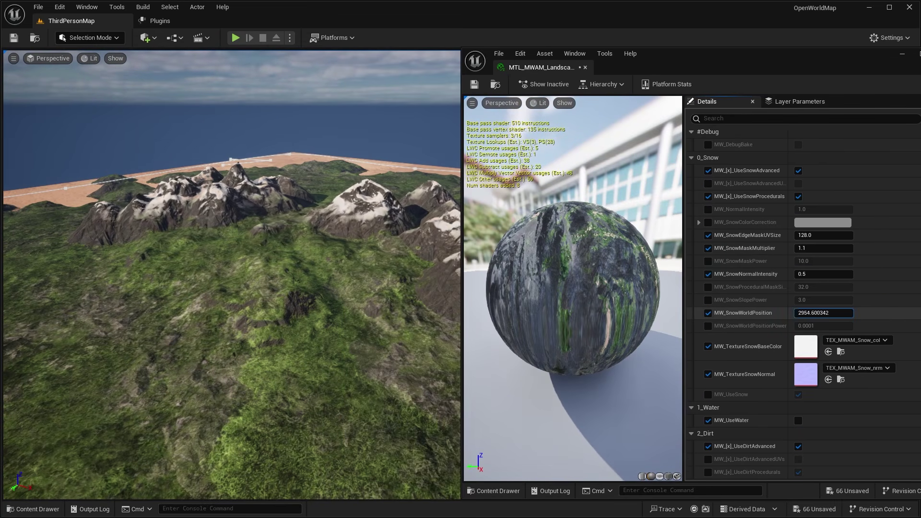
pyautogui.moveTo(824, 313); pyautogui.dragTo(820, 313)
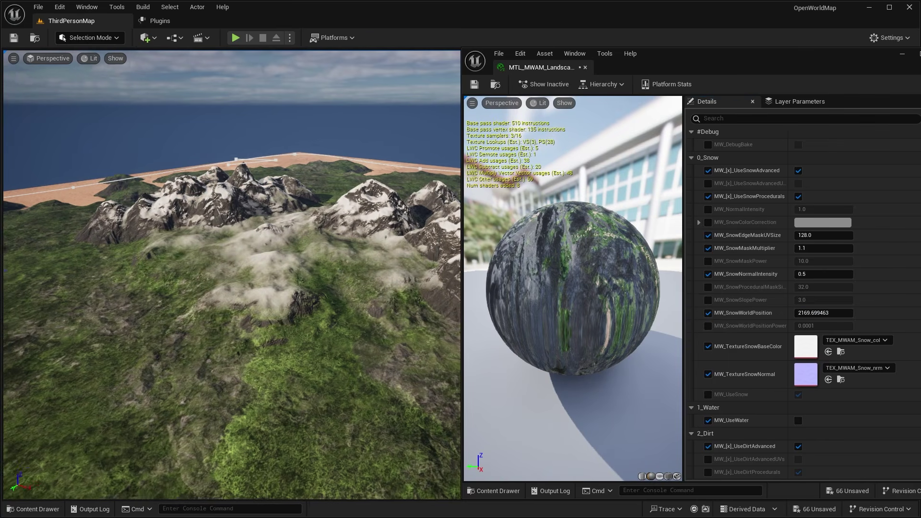
pyautogui.moveTo(240, 269); pyautogui.dragTo(211, 254, button='right')
pyautogui.moveTo(384, 288); pyautogui.dragTo(398, 288, button='right')
pyautogui.moveTo(827, 313); pyautogui.dragTo(829, 313)
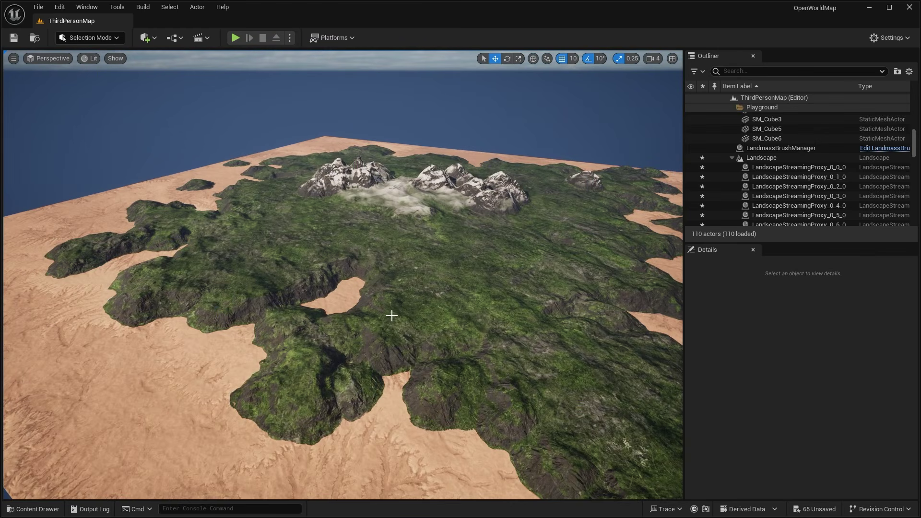
# Enable the experimental Water plugin and restart the editor, saving the modified content
pyautogui.scroll(-3, 392, 316)
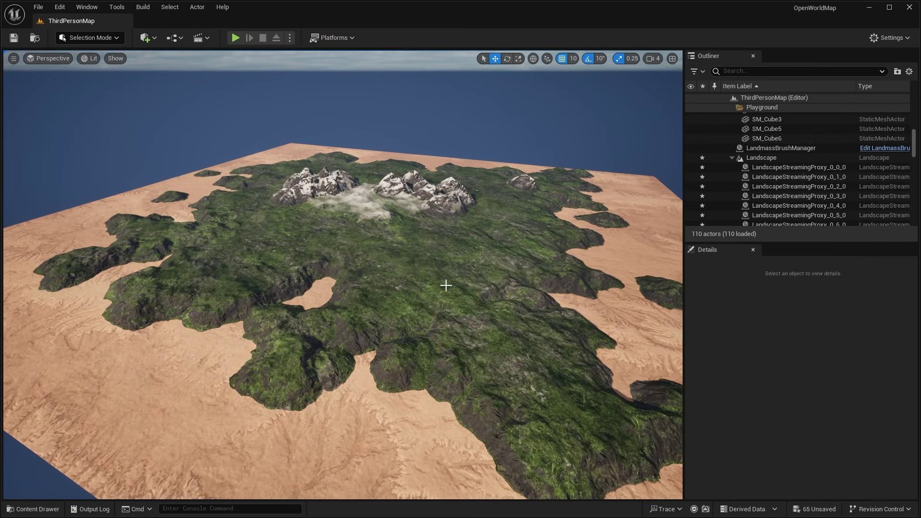
pyautogui.scroll(-3, 473, 265)
pyautogui.click(59, 6)
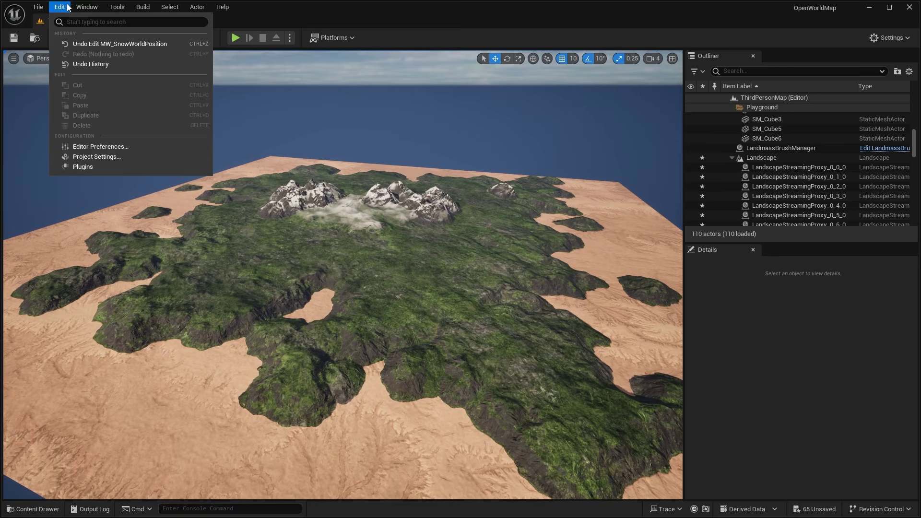
pyautogui.click(89, 165)
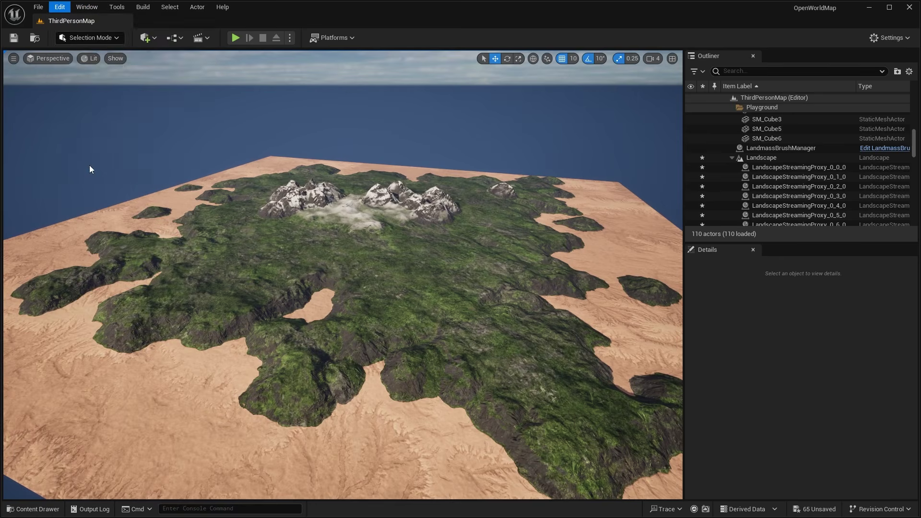
pyautogui.write('water')
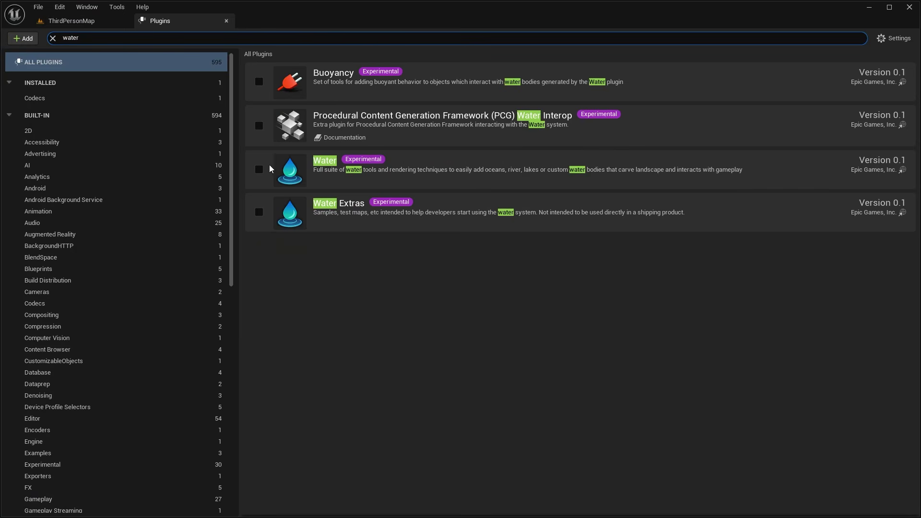
pyautogui.click(259, 170)
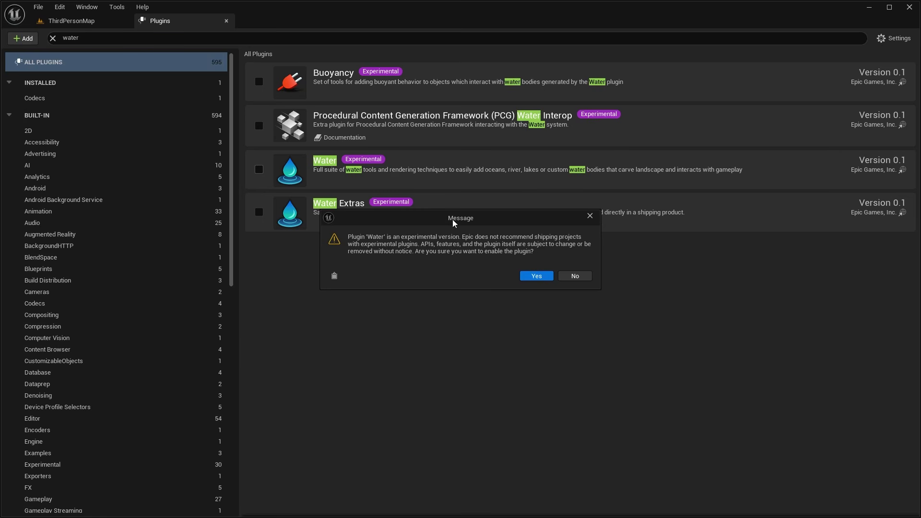
pyautogui.click(537, 278)
pyautogui.click(872, 494)
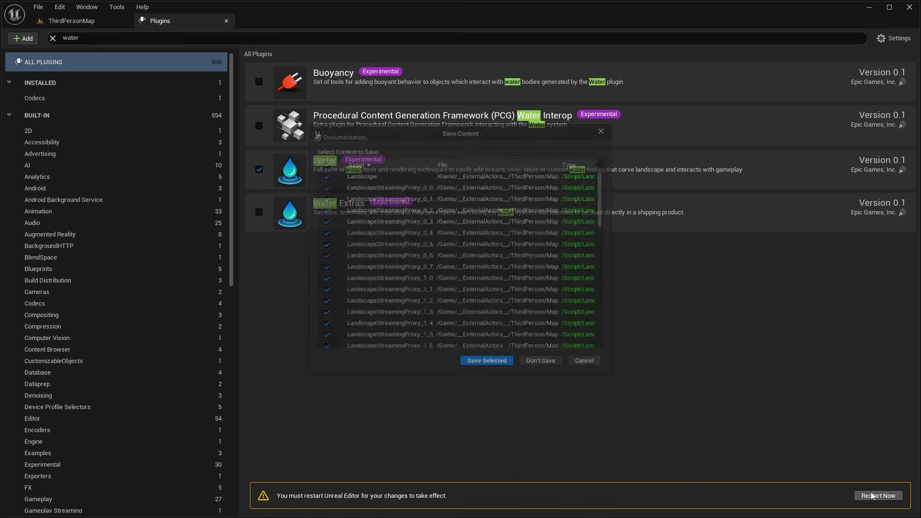
pyautogui.click(490, 362)
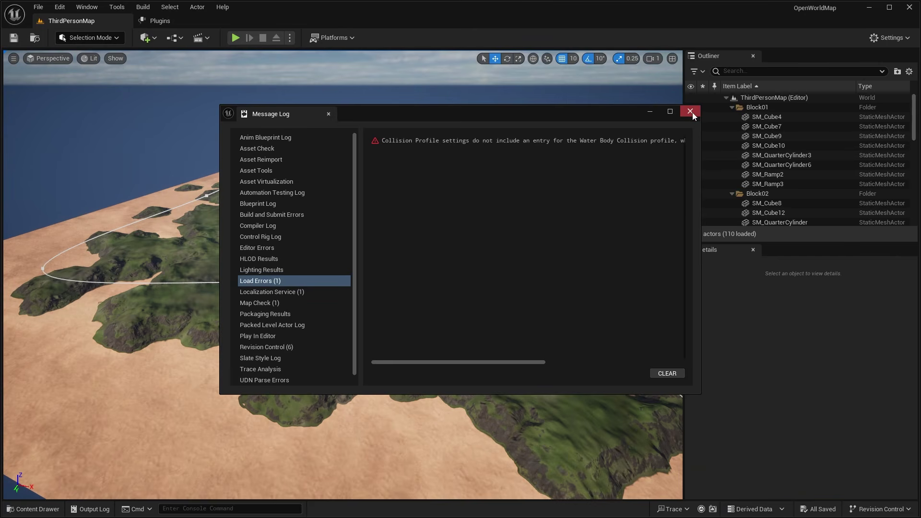
pyautogui.click(691, 111)
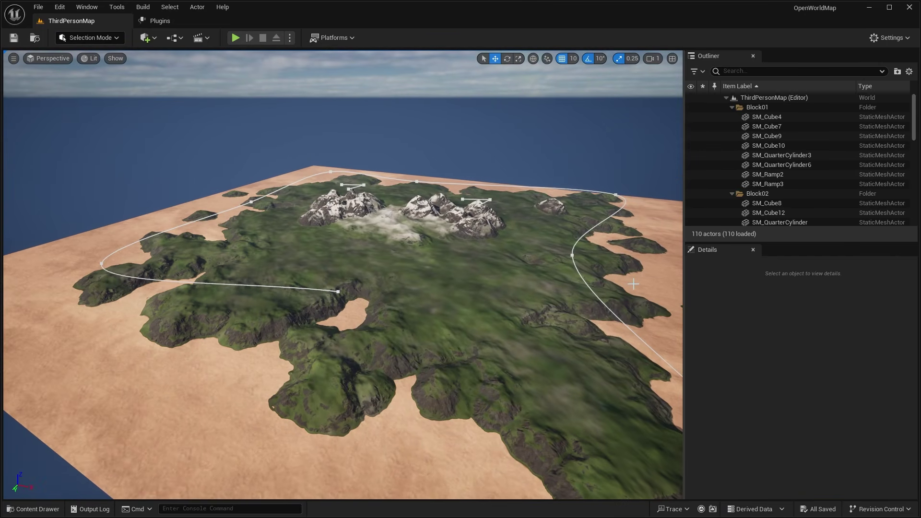
# Place a Water Body Ocean actor in the middle of the island
pyautogui.moveTo(669, 276); pyautogui.dragTo(687, 281, button='right')
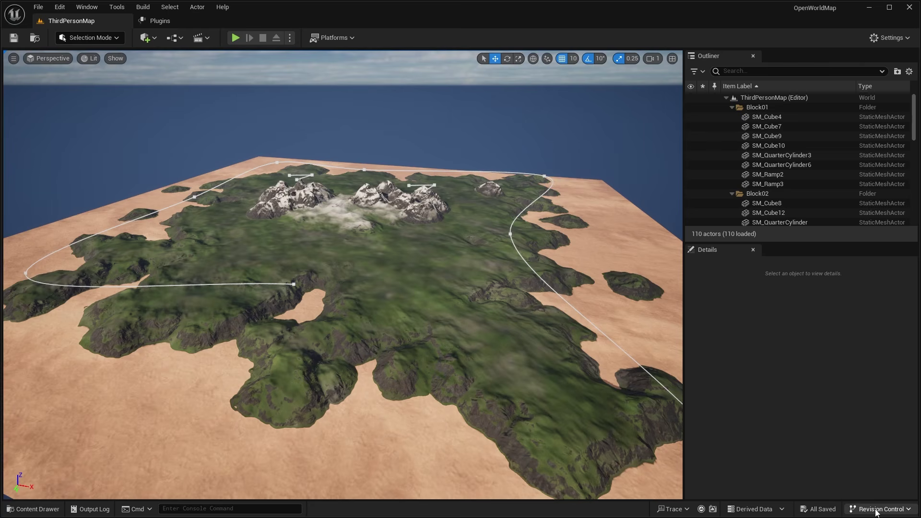
pyautogui.moveTo(614, 375)
pyautogui.mouseDown(button='right')
pyautogui.moveTo(602, 375)
pyautogui.moveTo(613, 375)
pyautogui.mouseUp(button='right')
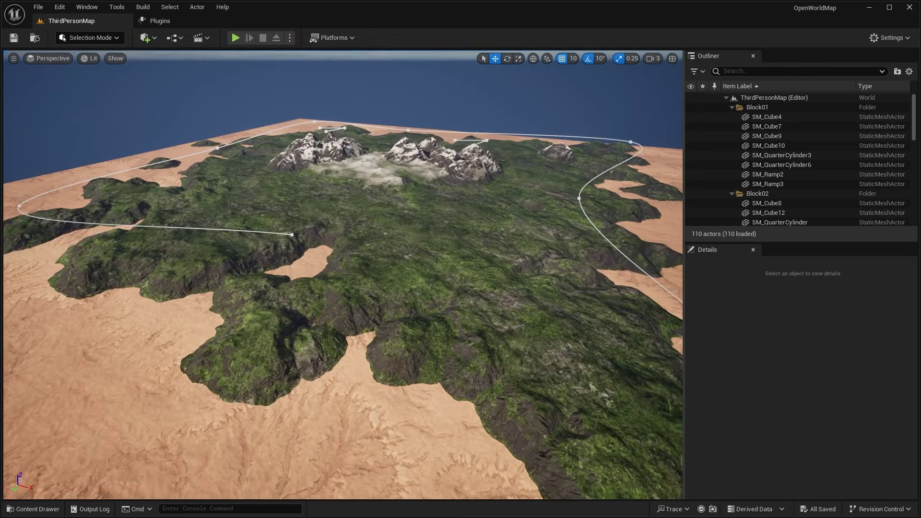
pyautogui.moveTo(459, 242); pyautogui.dragTo(463, 243, button='right')
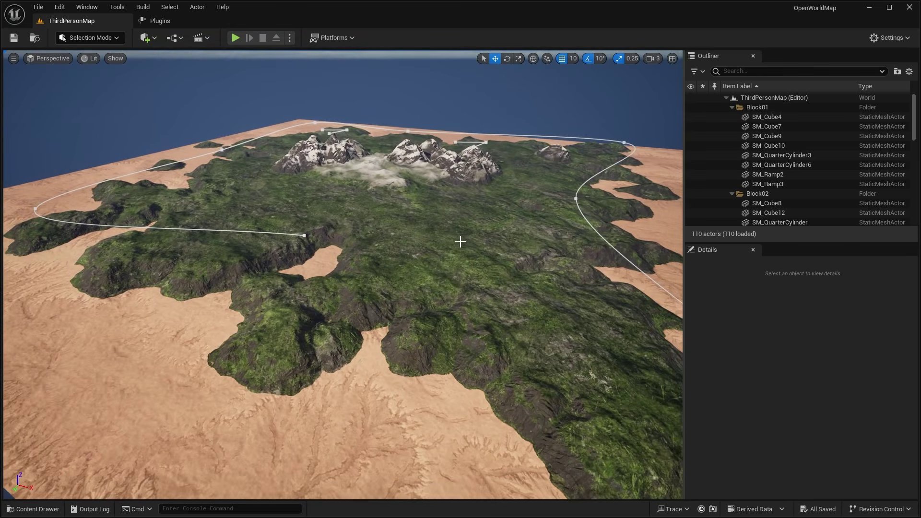
pyautogui.click(150, 40)
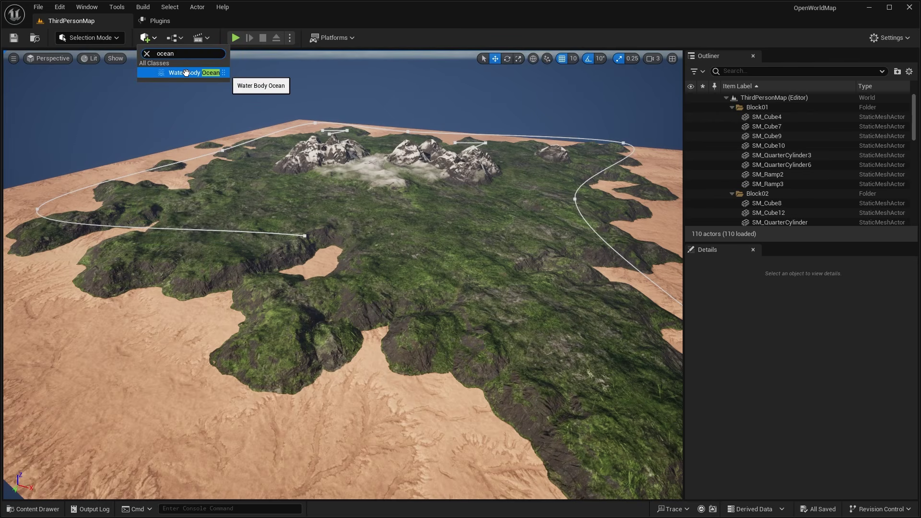
pyautogui.moveTo(194, 71); pyautogui.dragTo(433, 191)
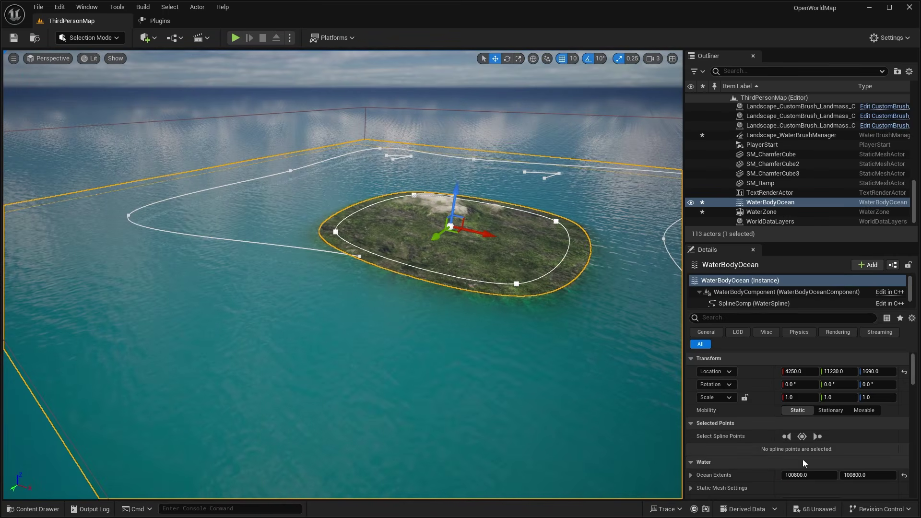
pyautogui.moveTo(554, 359); pyautogui.dragTo(560, 358, button='right')
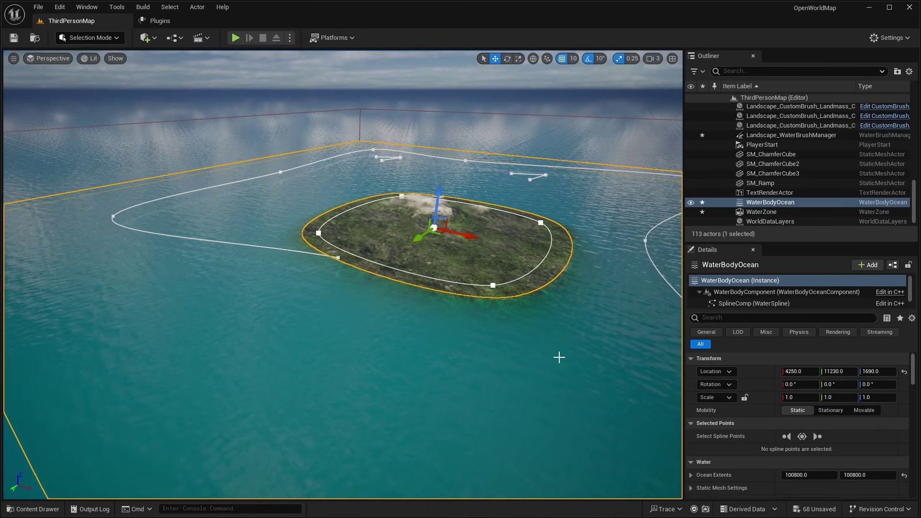
pyautogui.moveTo(581, 323); pyautogui.dragTo(570, 315, button='right')
pyautogui.moveTo(507, 393); pyautogui.dragTo(510, 394, button='right')
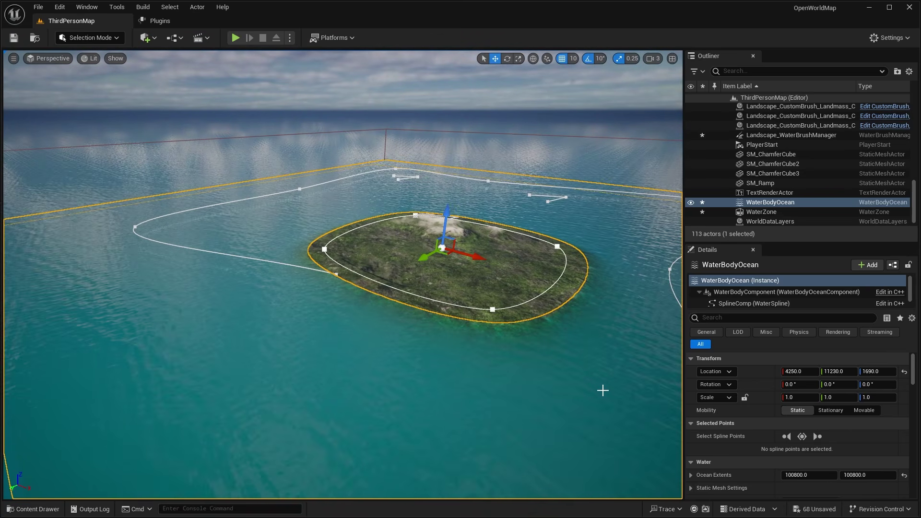
# Disable Affects Landscape on the WaterBodyOcean actor
pyautogui.click(749, 319)
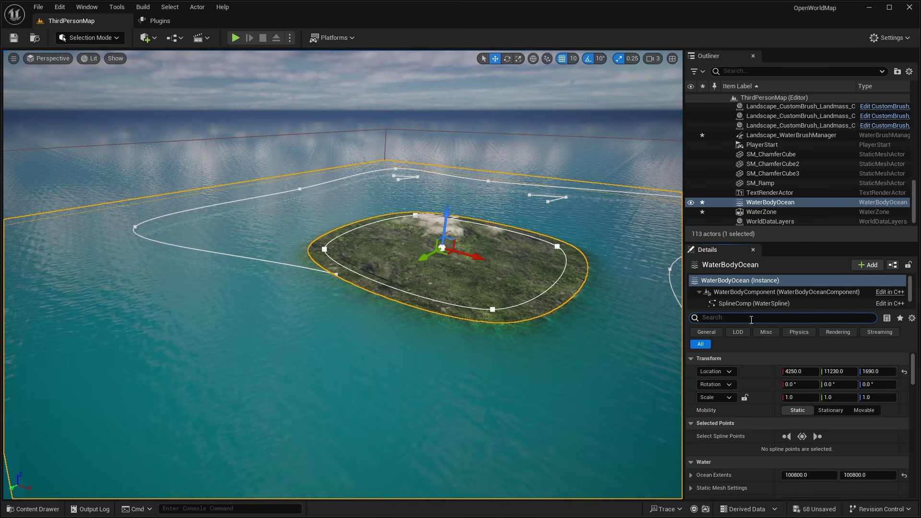
pyautogui.write('affe')
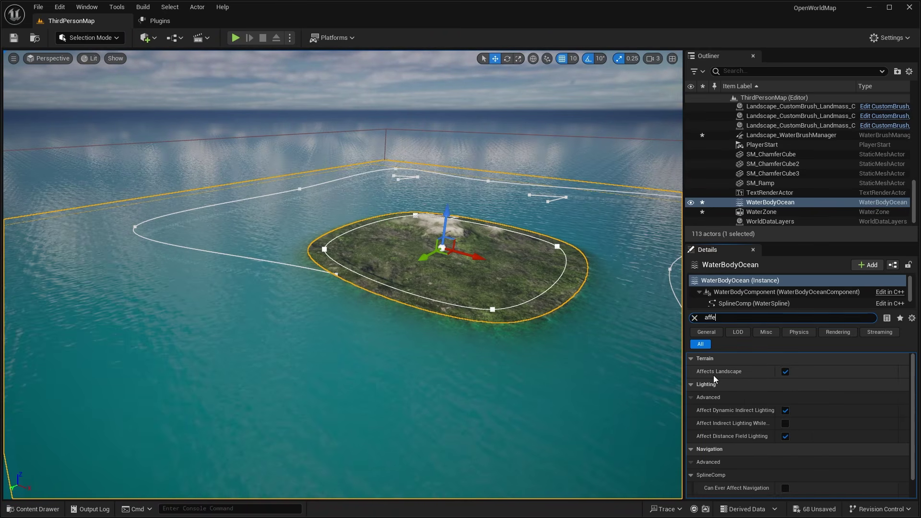
pyautogui.click(785, 372)
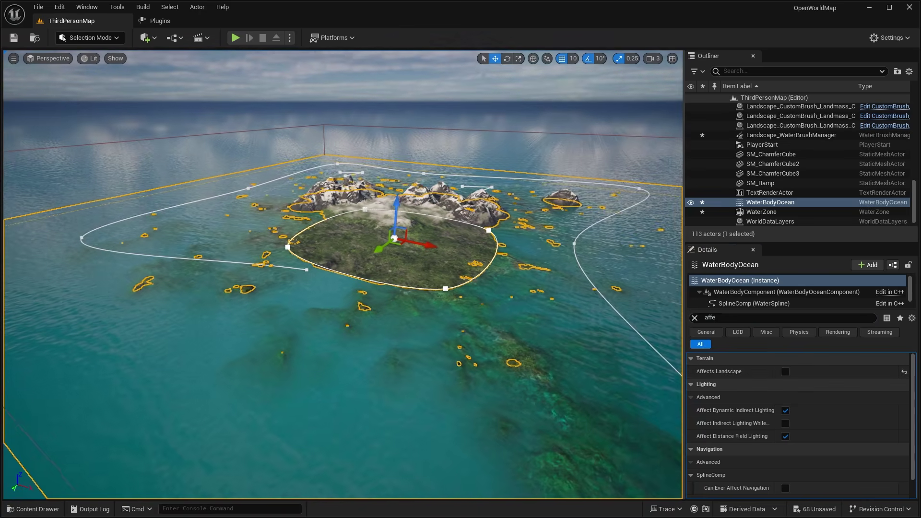
# Lower the WaterBodyOcean along the Z axis until the water level meets the island's coastline
pyautogui.moveTo(451, 222); pyautogui.dragTo(451, 222, button='right')
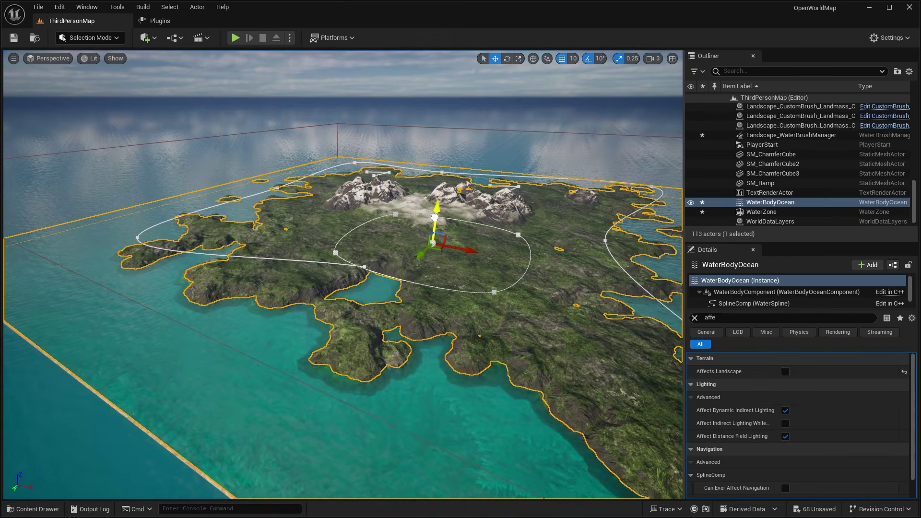
pyautogui.moveTo(437, 206); pyautogui.dragTo(437, 210)
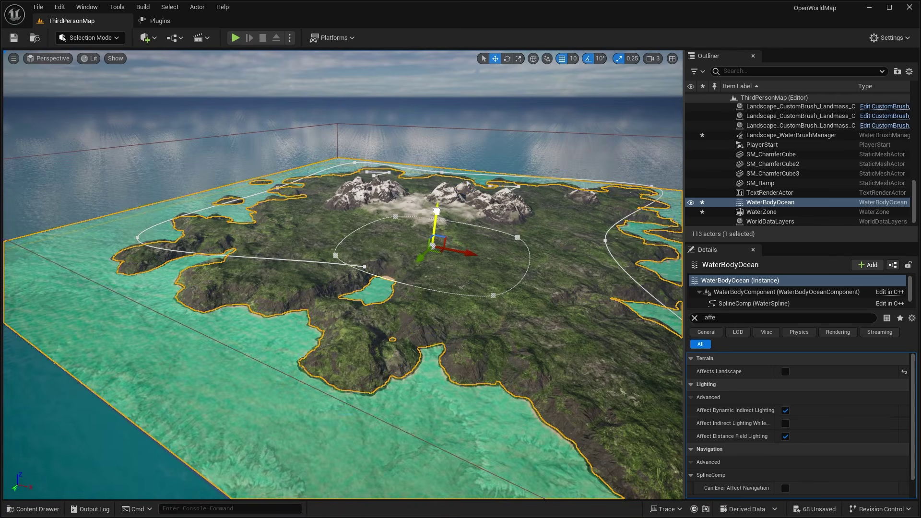
pyautogui.moveTo(476, 261); pyautogui.dragTo(475, 261, button='right')
pyautogui.scroll(1, 476, 261)
pyautogui.moveTo(476, 261); pyautogui.dragTo(489, 265, button='middle')
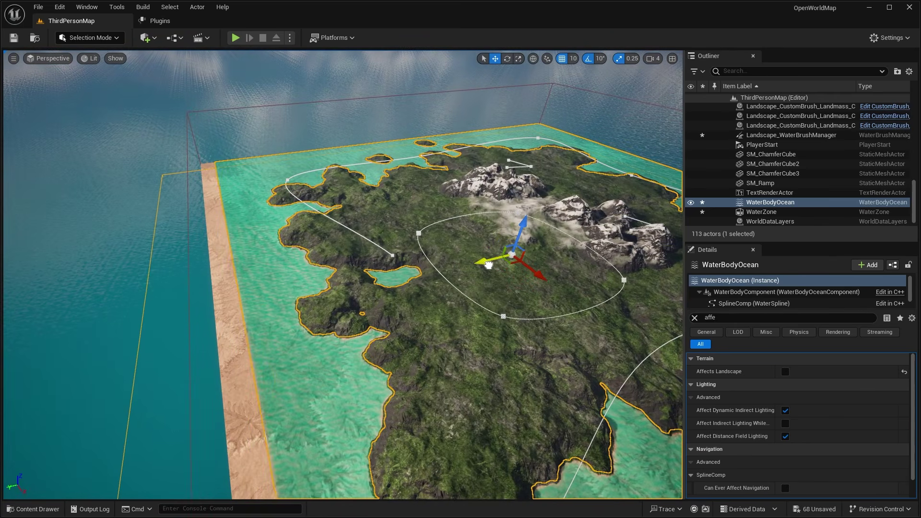
pyautogui.moveTo(488, 265); pyautogui.dragTo(489, 265, button='right')
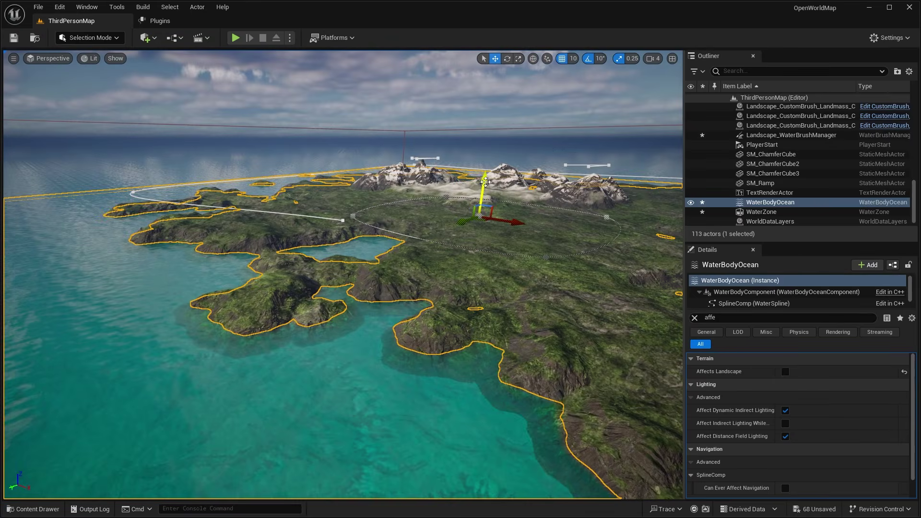
pyautogui.moveTo(486, 181); pyautogui.dragTo(485, 184)
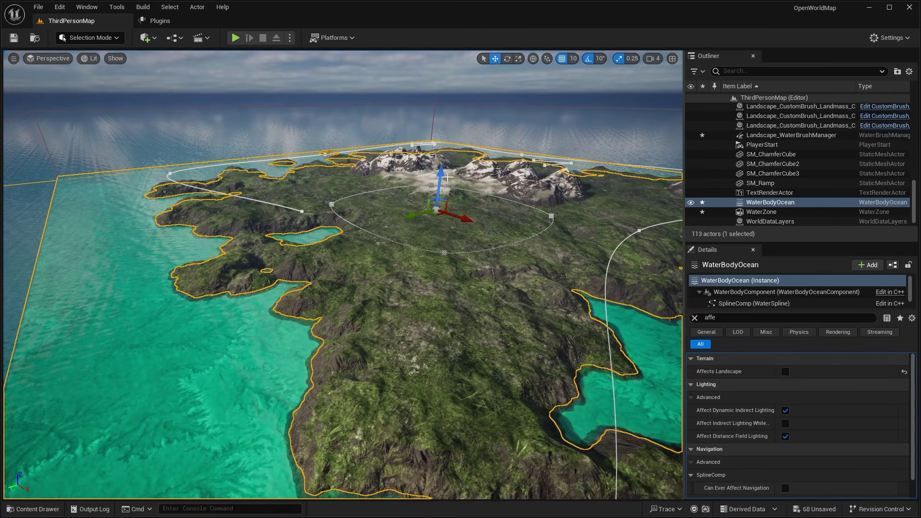
pyautogui.moveTo(442, 174); pyautogui.dragTo(442, 176)
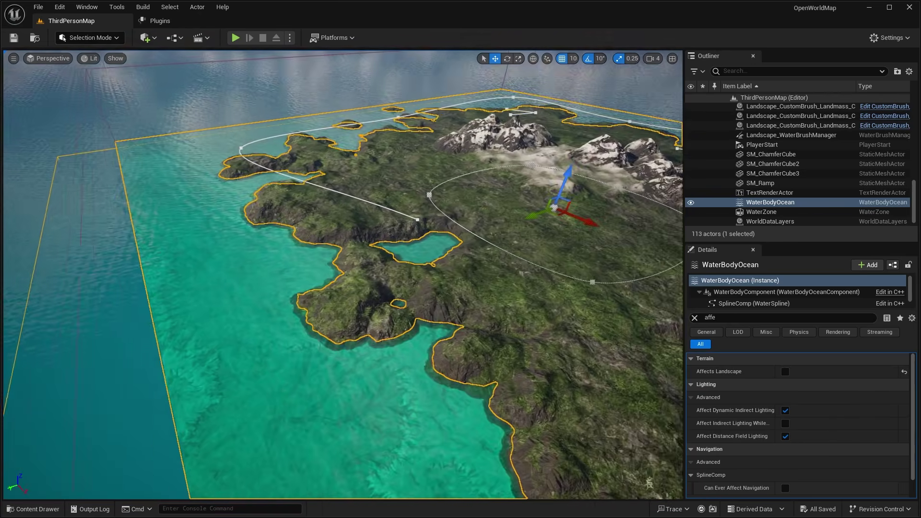
# Reset the WaterBodyOcean's Water Waves Asset to None and check the water around the island
pyautogui.moveTo(385, 265); pyautogui.dragTo(347, 232, button='right')
pyautogui.click(762, 204)
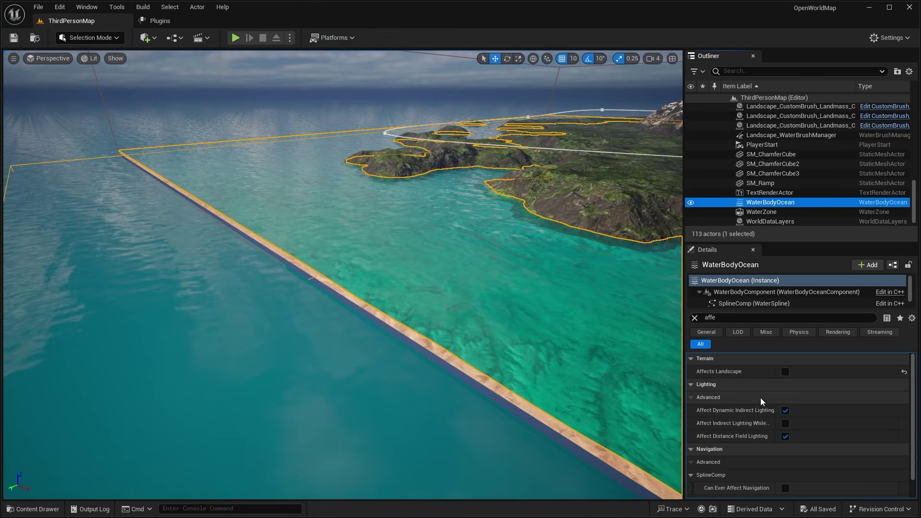
pyautogui.click(737, 317)
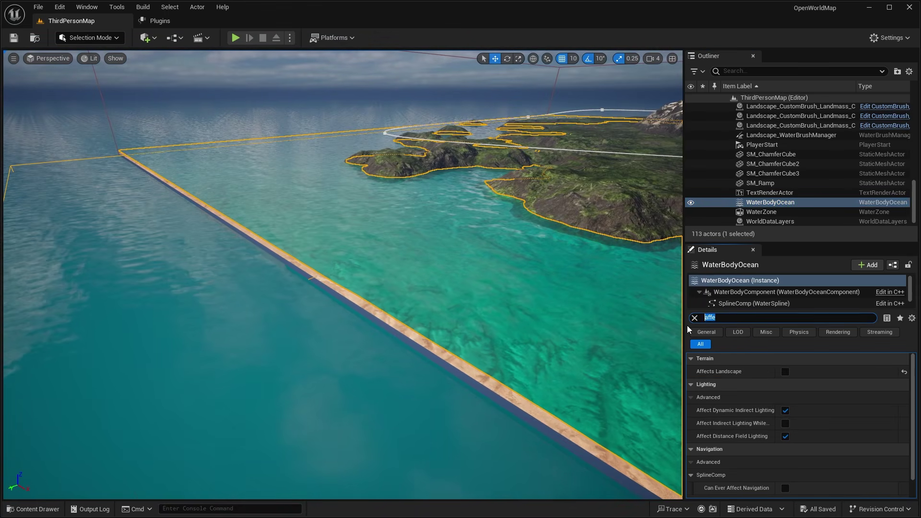
pyautogui.write('waves')
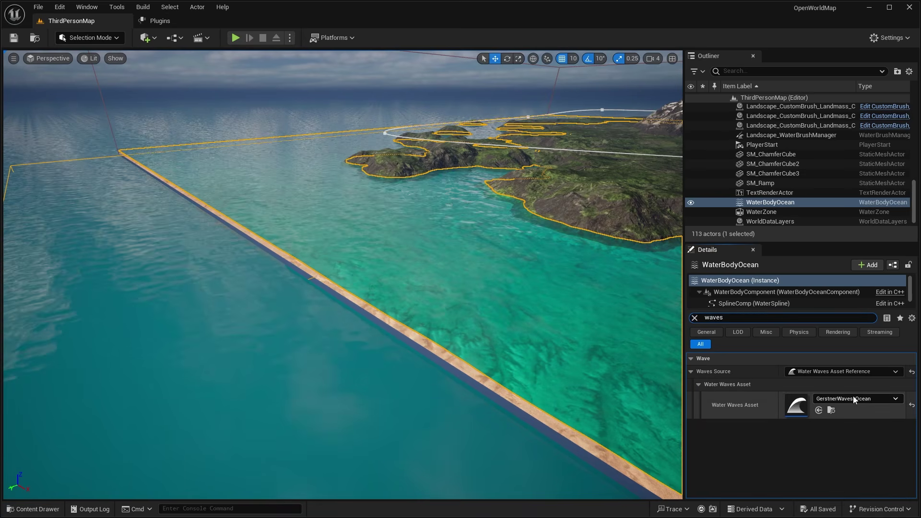
pyautogui.click(912, 407)
pyautogui.moveTo(410, 338); pyautogui.dragTo(376, 295, button='right')
pyautogui.moveTo(339, 240); pyautogui.dragTo(458, 336, button='right')
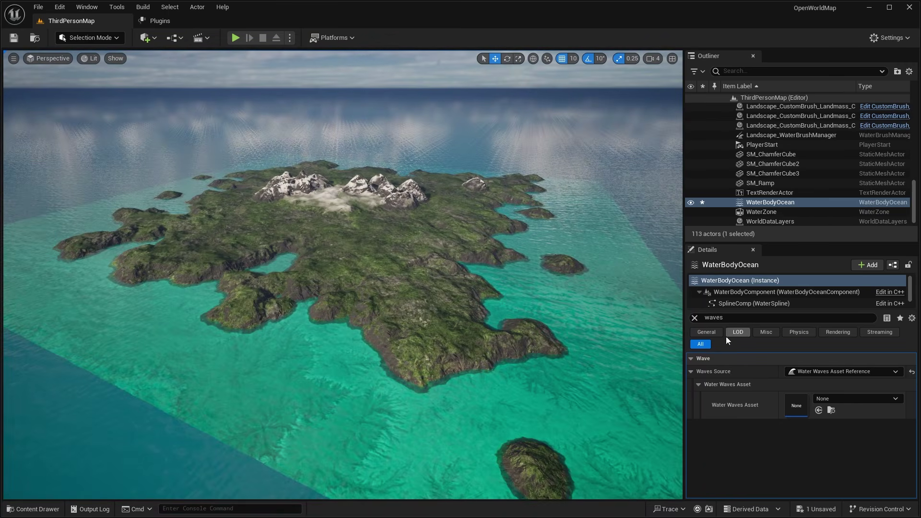
# Clear the WaterBodyOcean property filter and dock the Content Browser in the layout
pyautogui.click(694, 319)
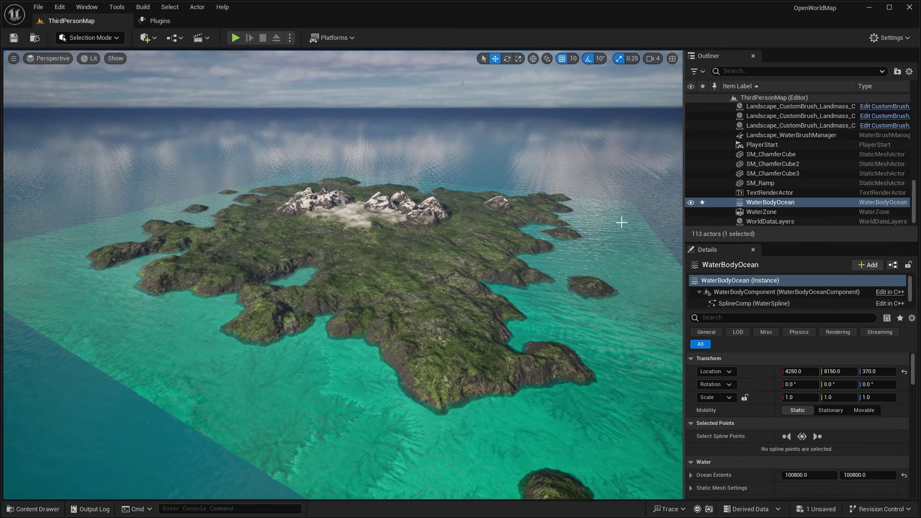
pyautogui.click(42, 509)
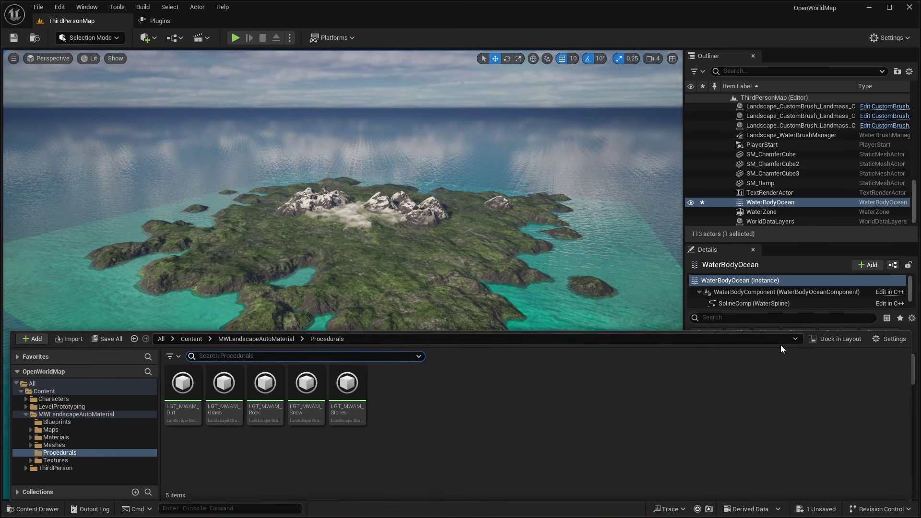
pyautogui.click(826, 339)
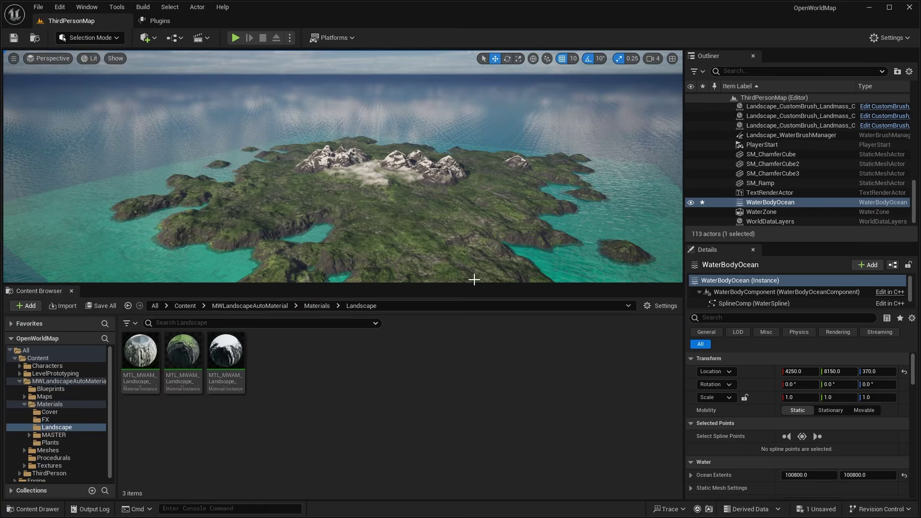
# Create a new folder named OceanMaterials in the Content folder and open it
pyautogui.click(187, 306)
pyautogui.rightClick(340, 347)
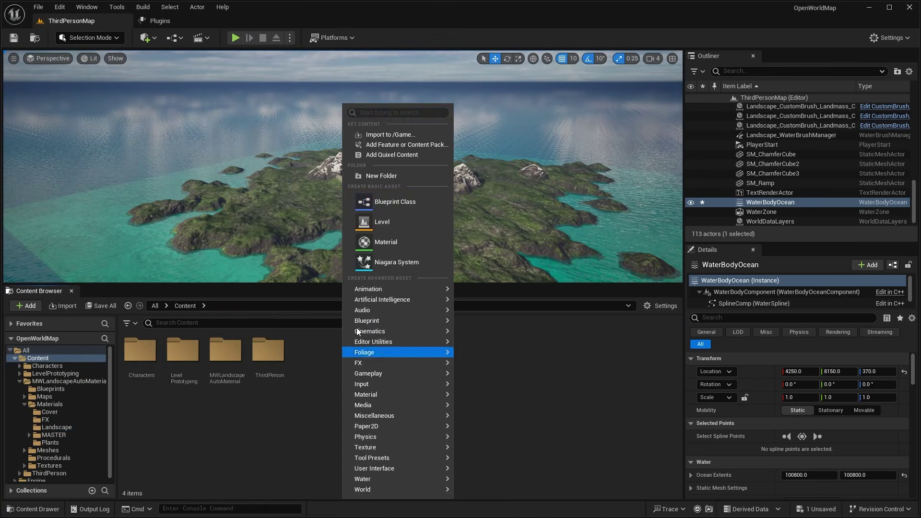
pyautogui.click(406, 177)
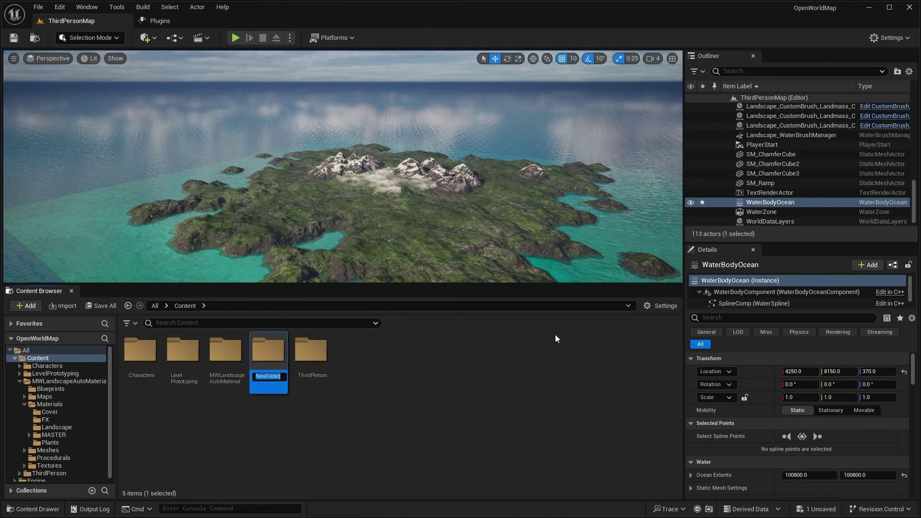
pyautogui.write('OceanMaterials')
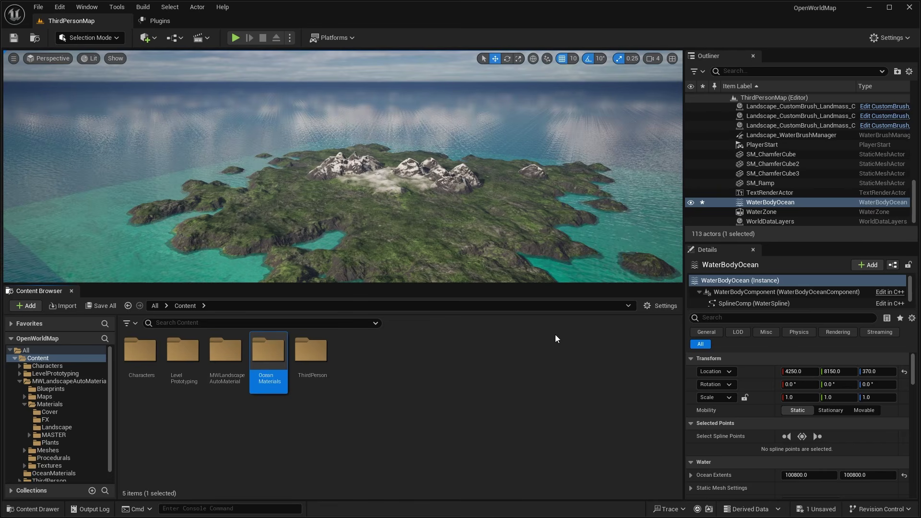
pyautogui.press('Return')
# Filter the WaterBodyOcean properties by "material" and locate its Water Material asset in the Content Browser
pyautogui.moveTo(608, 140); pyautogui.dragTo(608, 139, button='right')
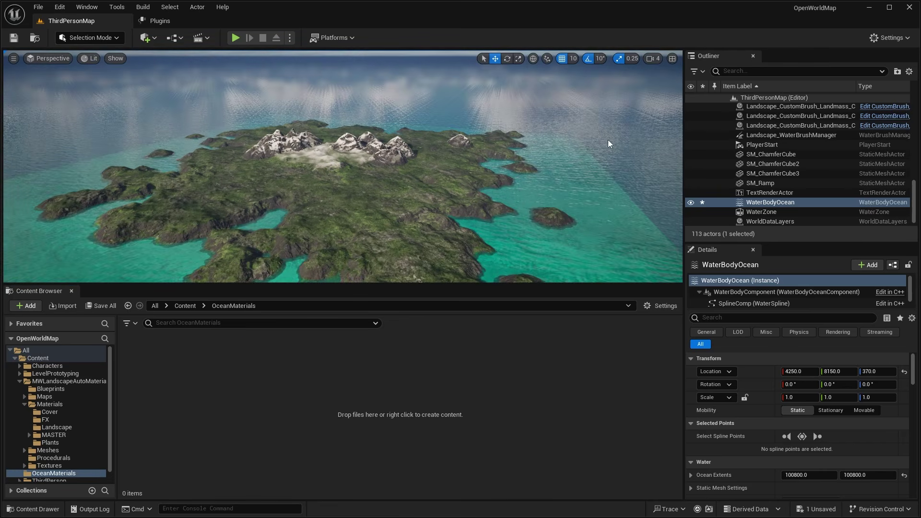
pyautogui.click(609, 142)
pyautogui.click(742, 203)
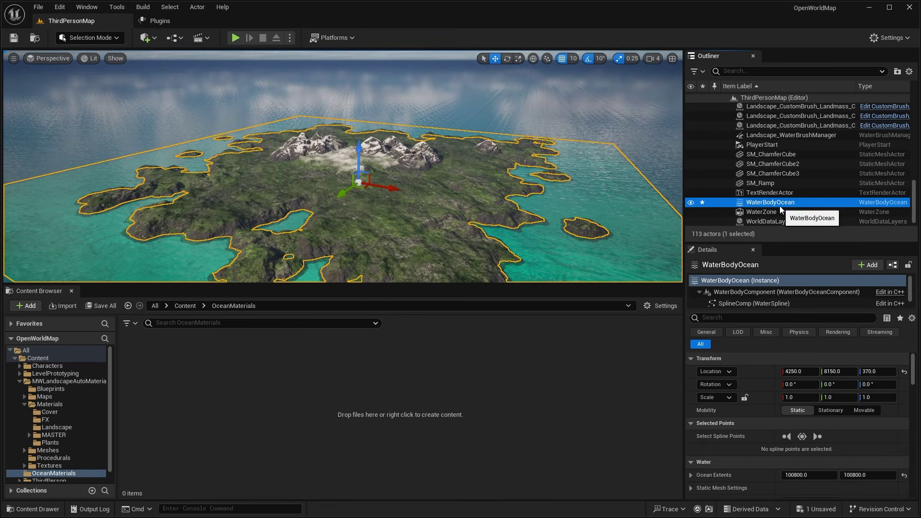
pyautogui.click(816, 321)
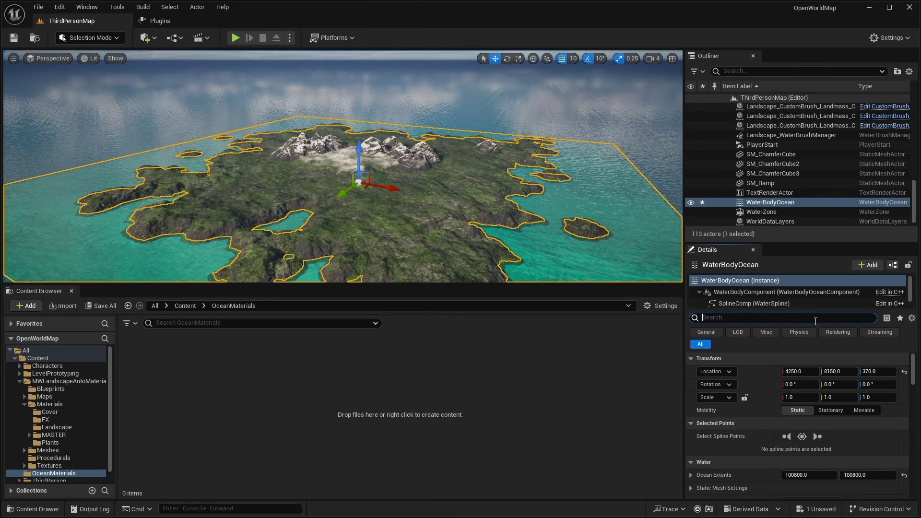
pyautogui.write('material')
pyautogui.scroll(-1, 773, 390)
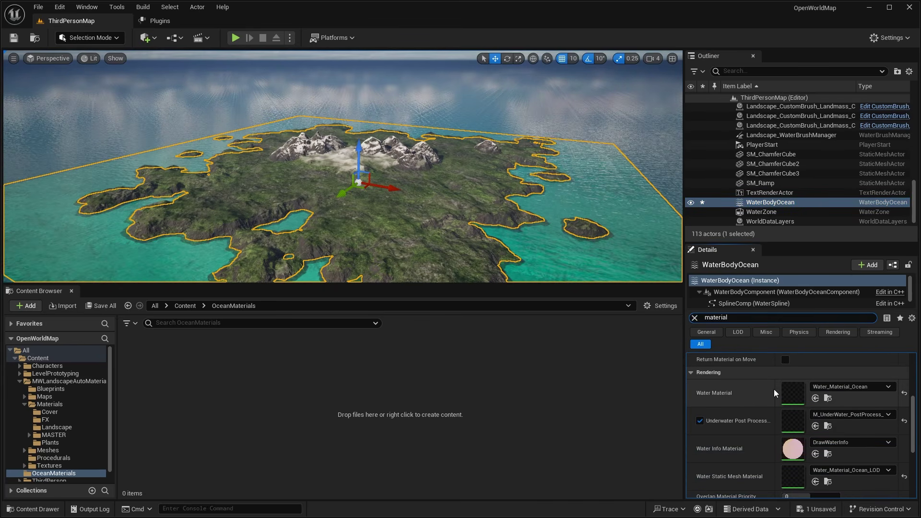
pyautogui.click(829, 399)
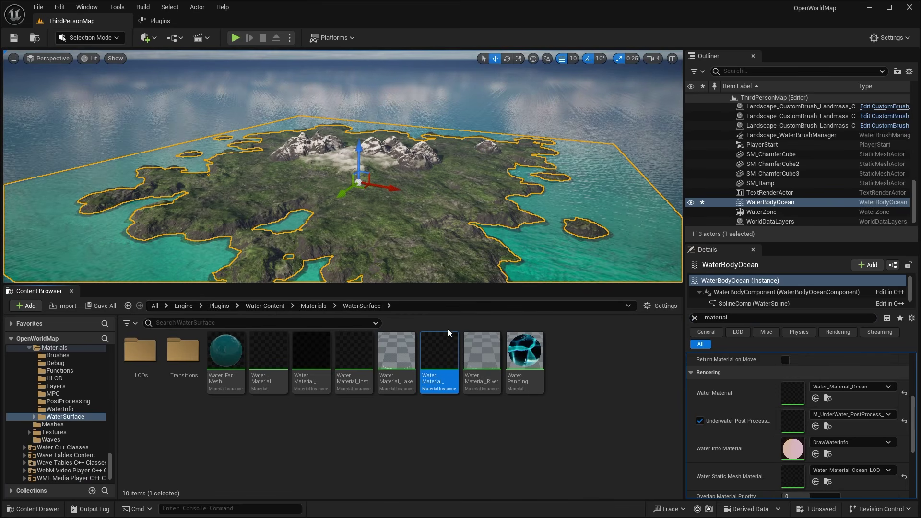
# Check the Show Plugin Content option in the Content Browser's view settings
pyautogui.moveTo(447, 372)
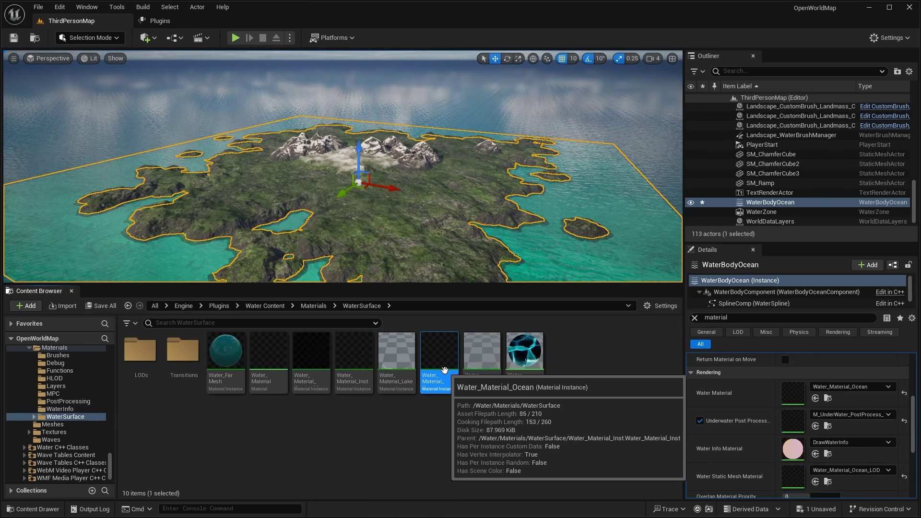
pyautogui.click(663, 308)
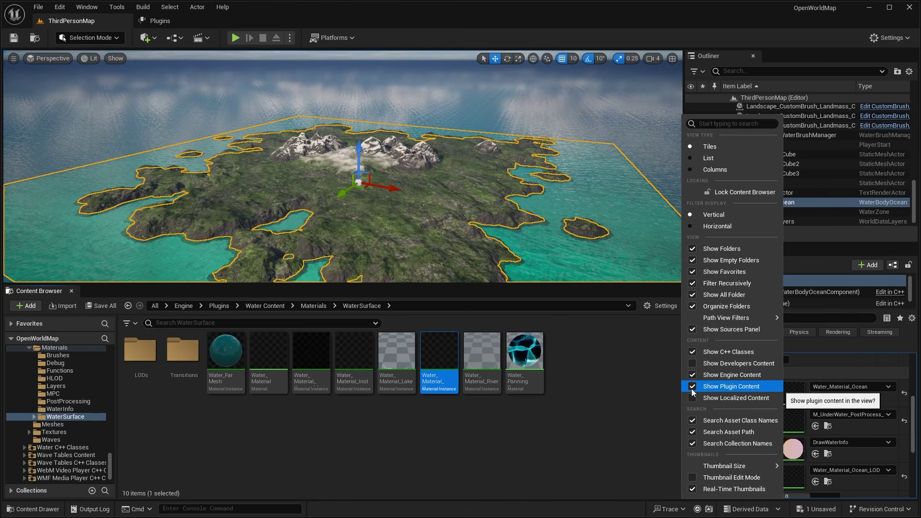
pyautogui.click(595, 374)
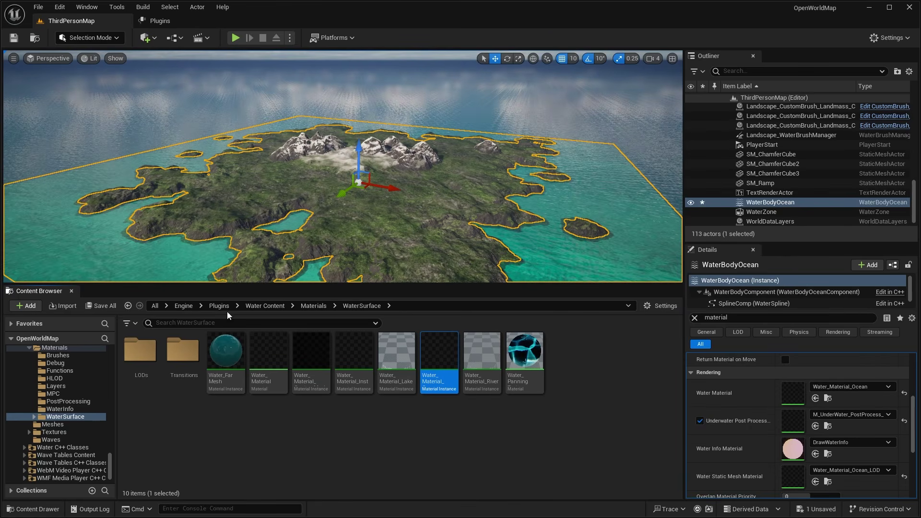
# Copy the Water_FarMesh and Water_Material_Ocean material instances from the WaterSurface folder into OceanMaterials
pyautogui.scroll(10, 102, 384)
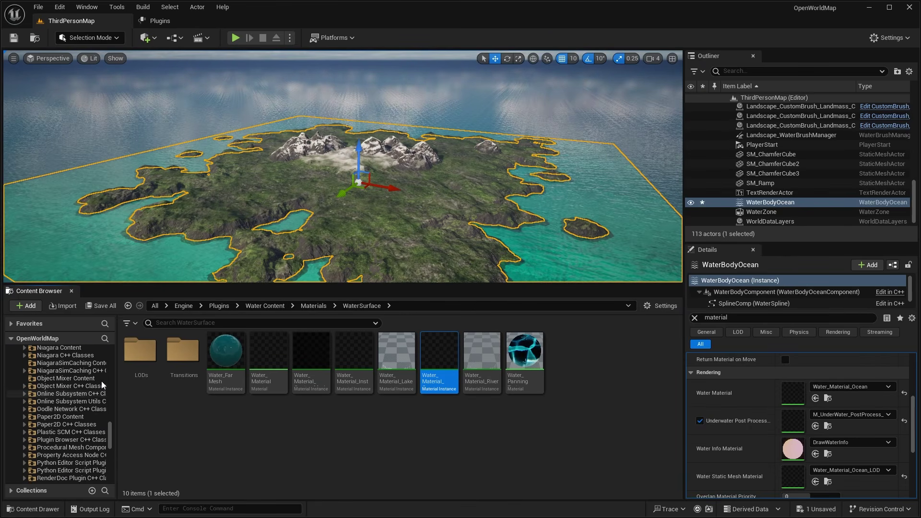
pyautogui.scroll(10, 79, 379)
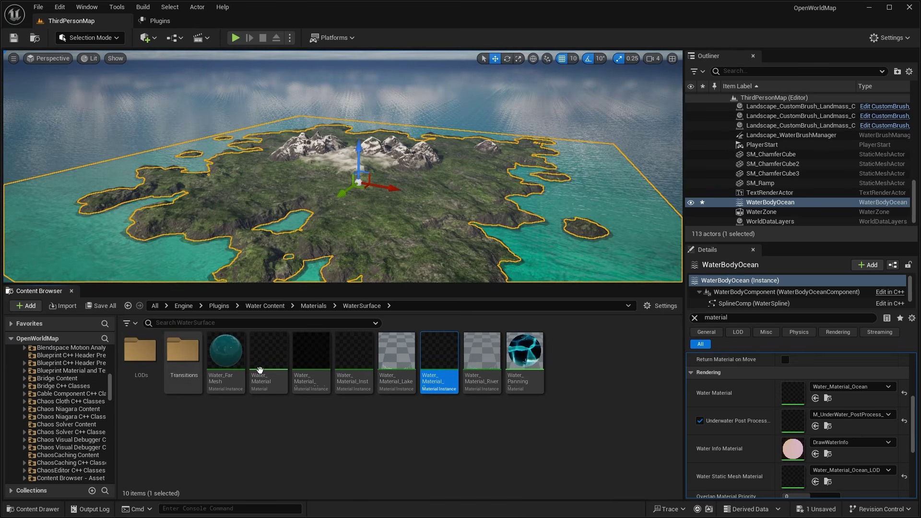
pyautogui.scroll(10, 76, 379)
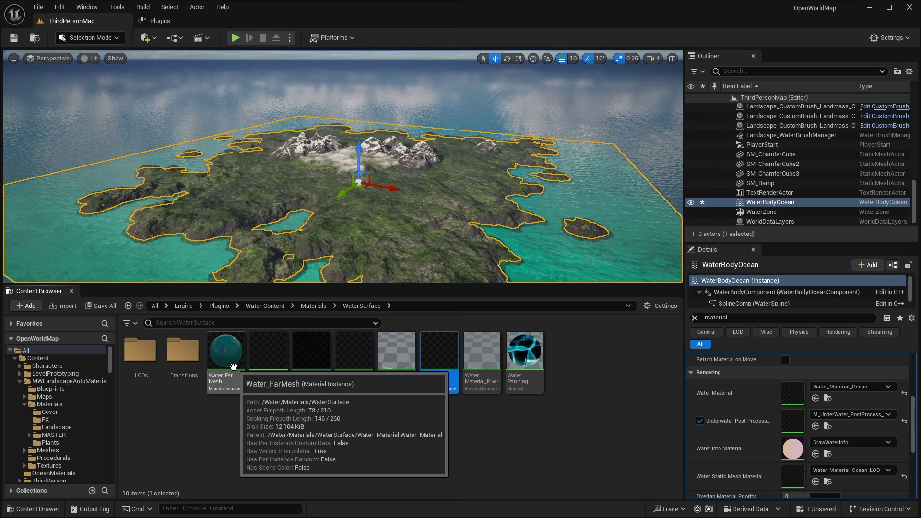
pyautogui.keyDown('ctrl'); pyautogui.click(233, 380); pyautogui.keyUp('ctrl')
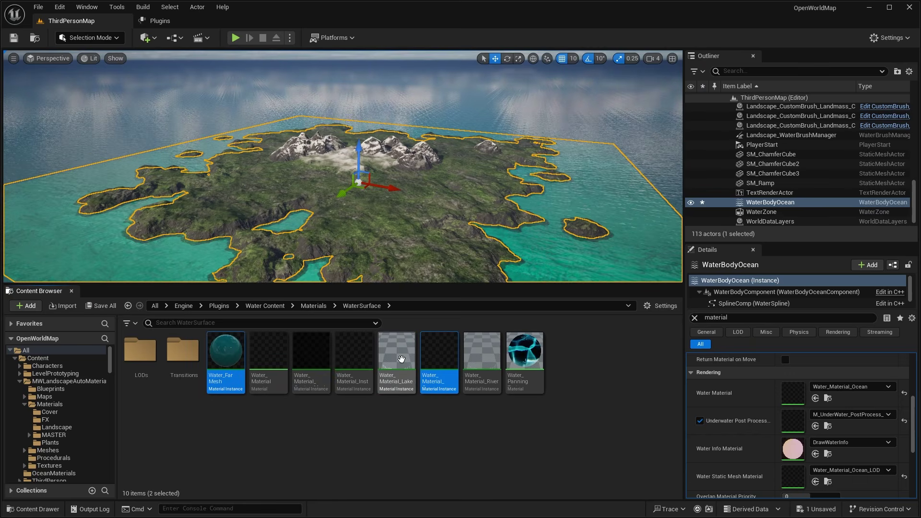
pyautogui.moveTo(445, 380)
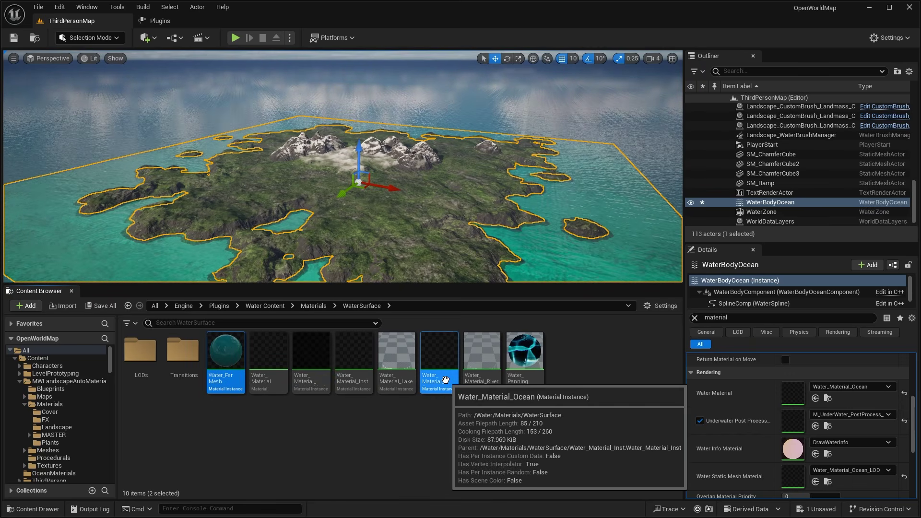
pyautogui.moveTo(234, 363)
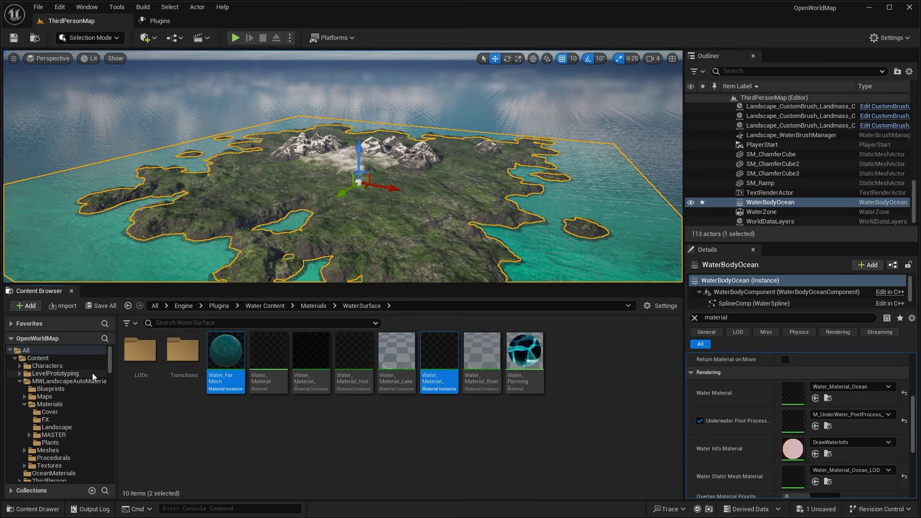
pyautogui.click(19, 382)
pyautogui.moveTo(207, 368); pyautogui.dragTo(80, 389)
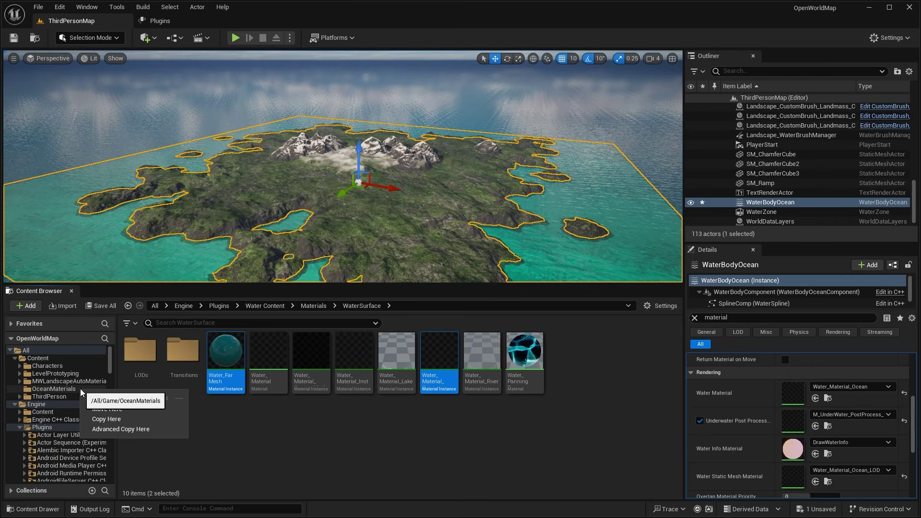
pyautogui.click(109, 421)
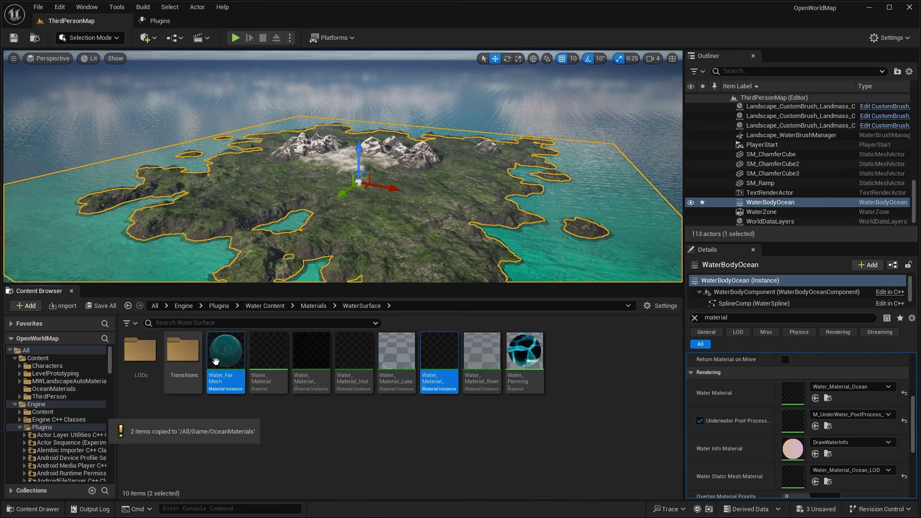
# Open the OceanMaterials folder and rename the Water_Material_Ocean copy as OceanModified
pyautogui.moveTo(437, 380)
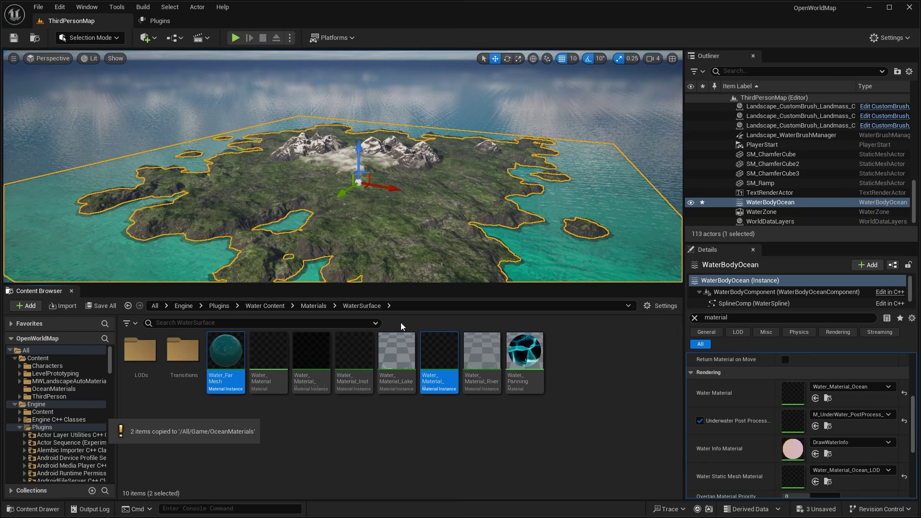
pyautogui.click(60, 359)
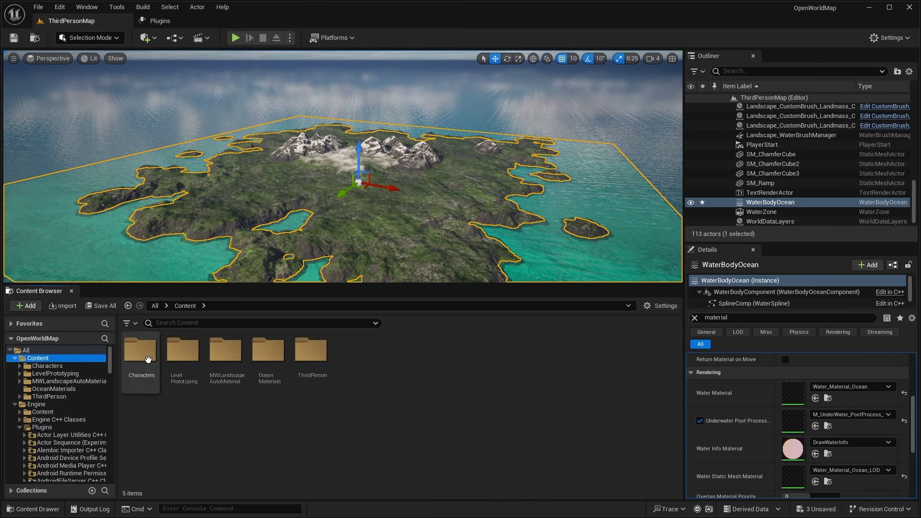
pyautogui.doubleClick(278, 359)
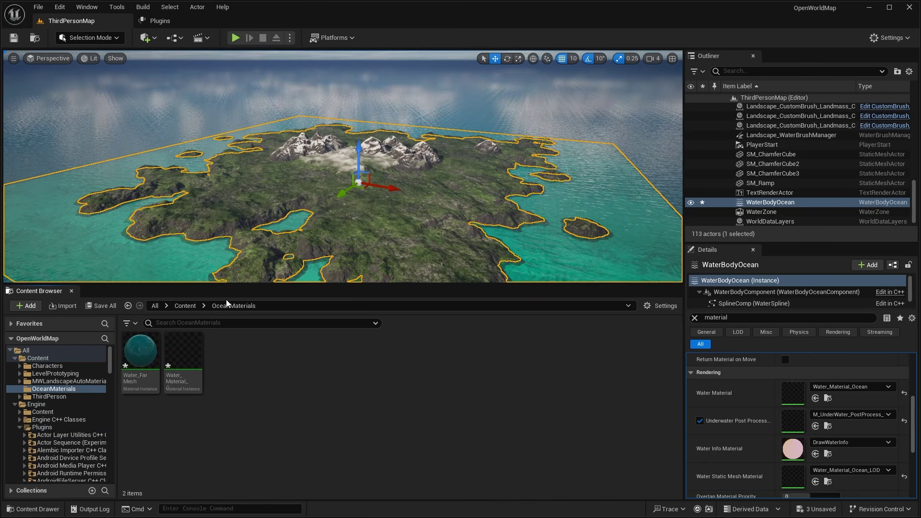
pyautogui.click(140, 352)
pyautogui.click(194, 358)
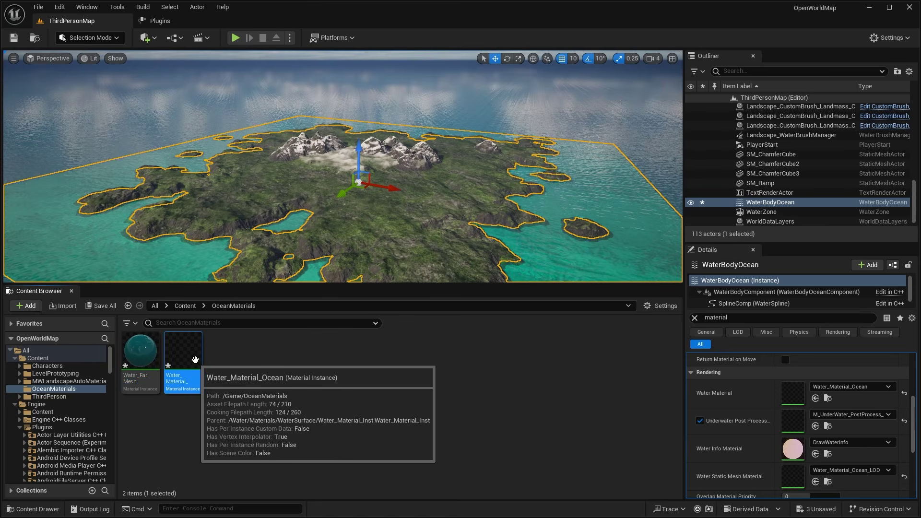
pyautogui.rightClick(197, 359)
pyautogui.click(265, 183)
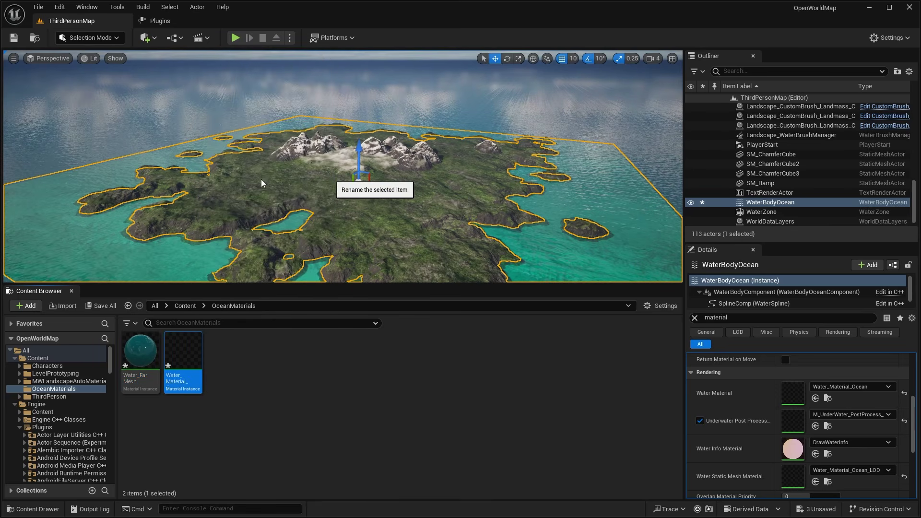
pyautogui.write('OceanMod')
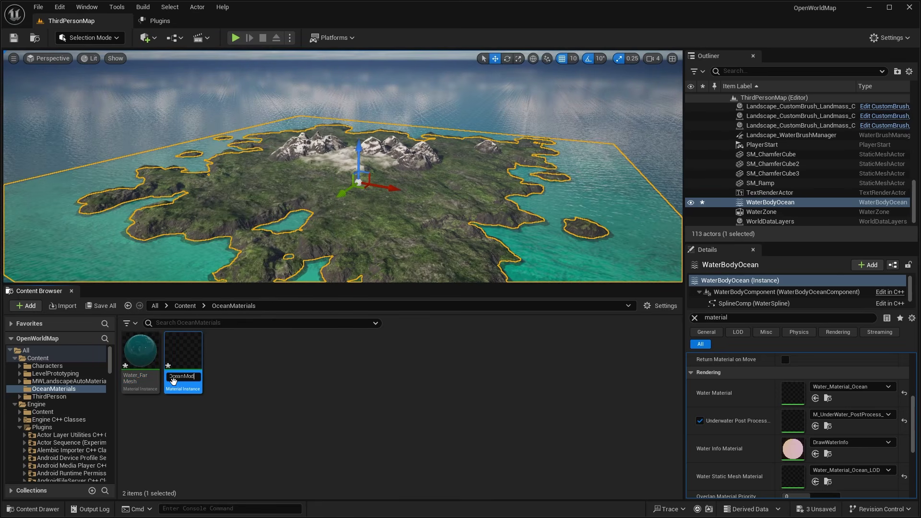
pyautogui.press('Return')
# Rename the Water_FarMesh copy as OceanModifiedFar and save all changes
pyautogui.rightClick(196, 360)
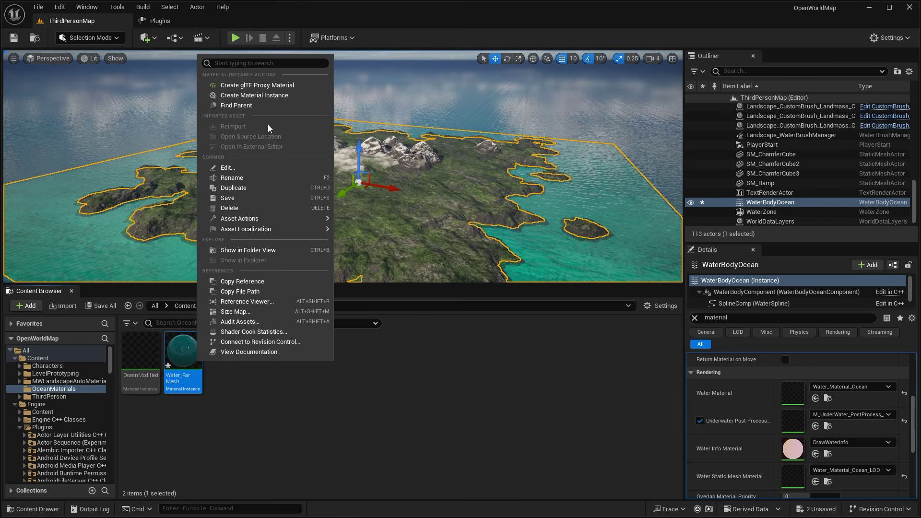
pyautogui.click(255, 179)
pyautogui.write('OceanModif')
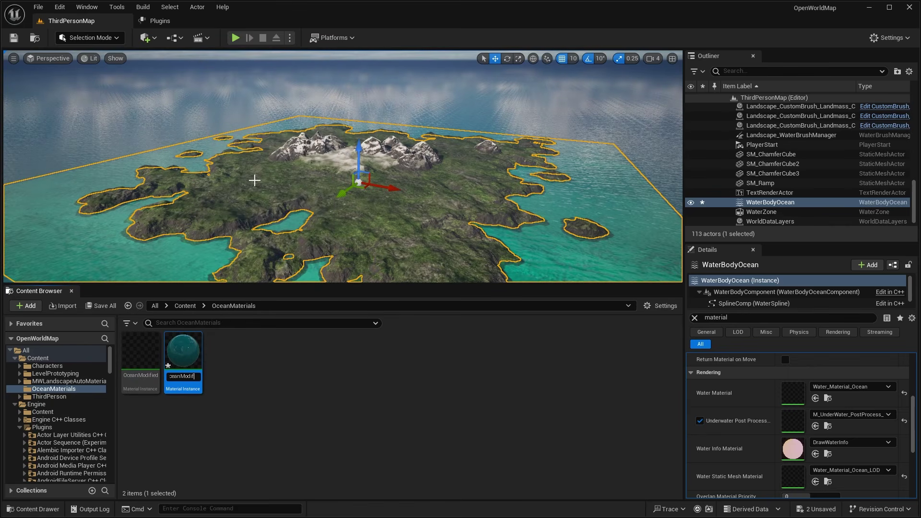
pyautogui.write('ied Far')
pyautogui.click(38, 7)
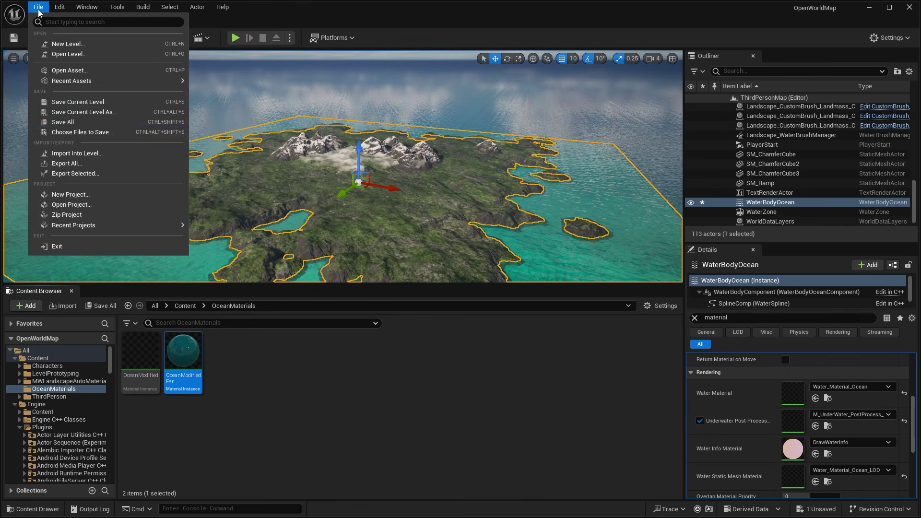
pyautogui.click(82, 122)
# Open the OceanModified material instance and enable the Absorption override in its Global Vector Parameter Values
pyautogui.click(141, 360)
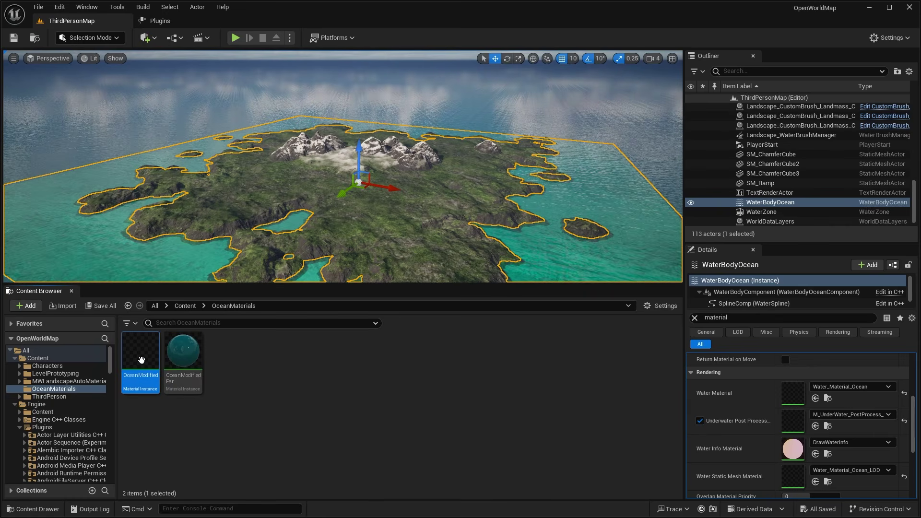
pyautogui.doubleClick(141, 360)
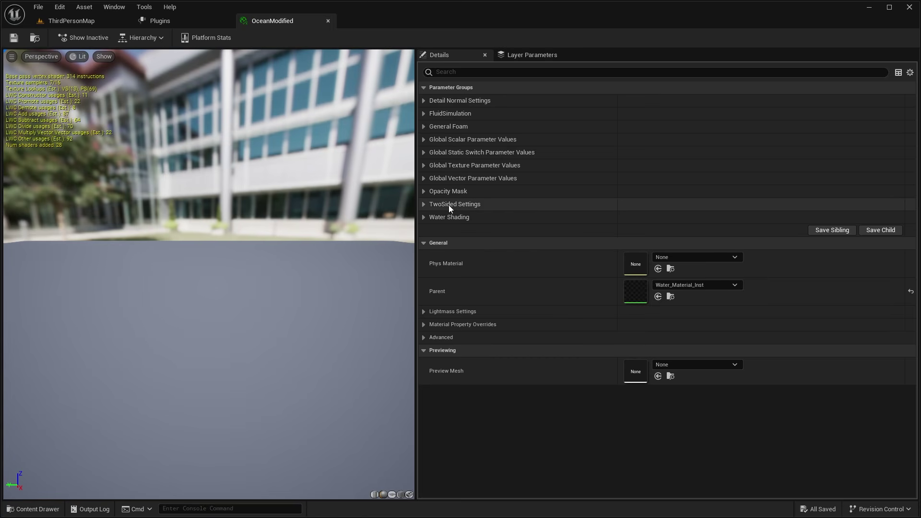
pyautogui.click(424, 178)
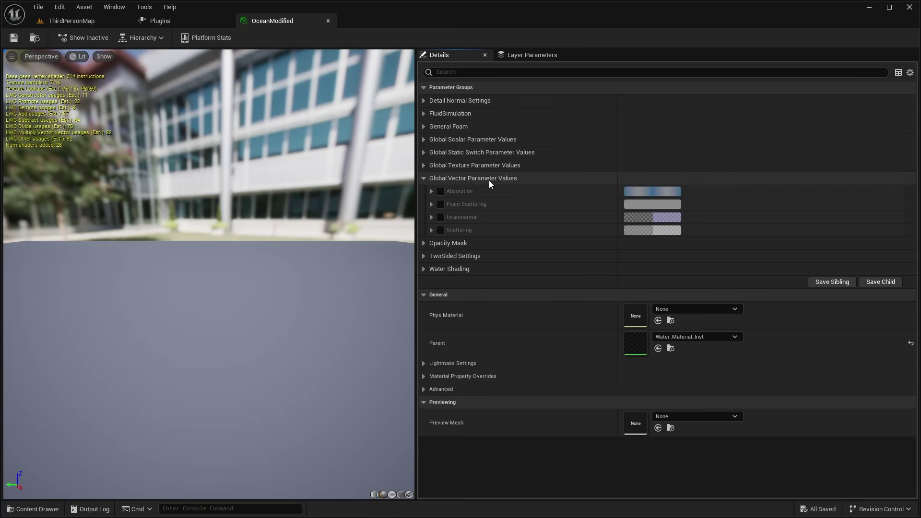
pyautogui.click(441, 191)
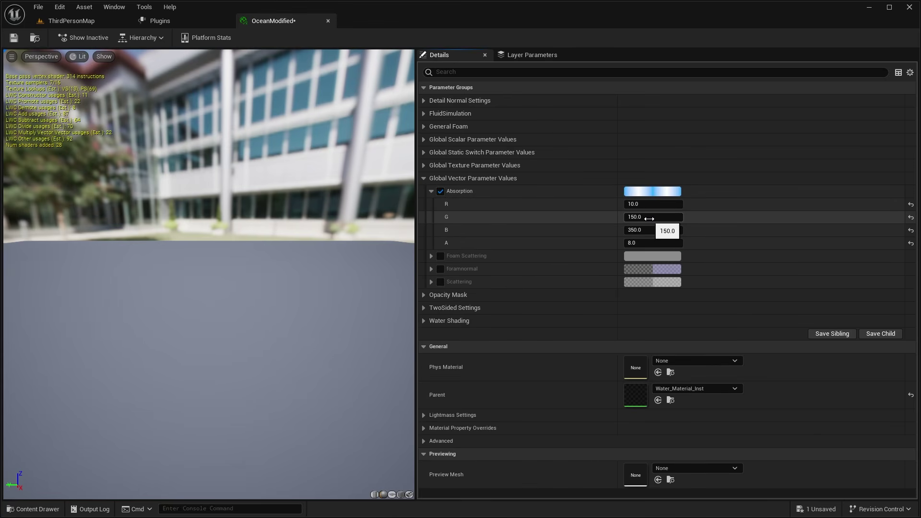
# Set the Absorption A value to 2.0, enable the Scattering override with A at 0.3, and save the OceanModified material instance
pyautogui.click(653, 244)
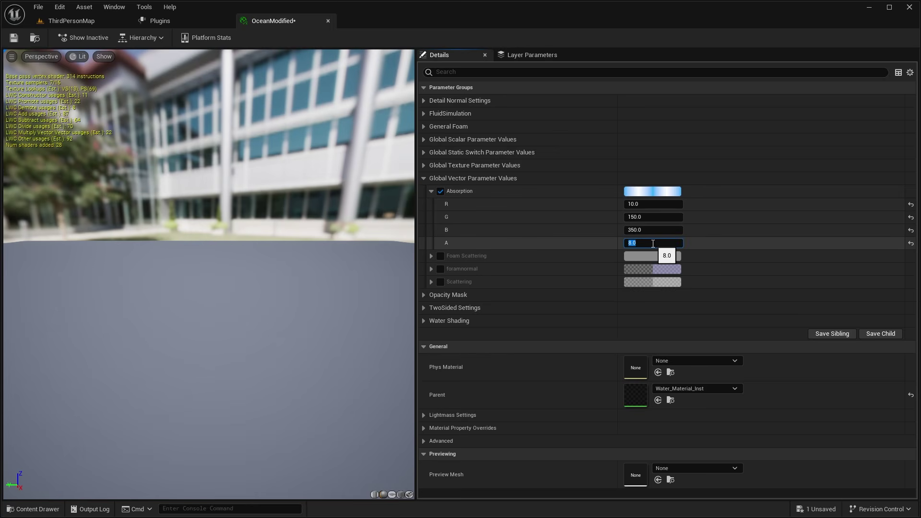
pyautogui.press('Return')
pyautogui.click(432, 283)
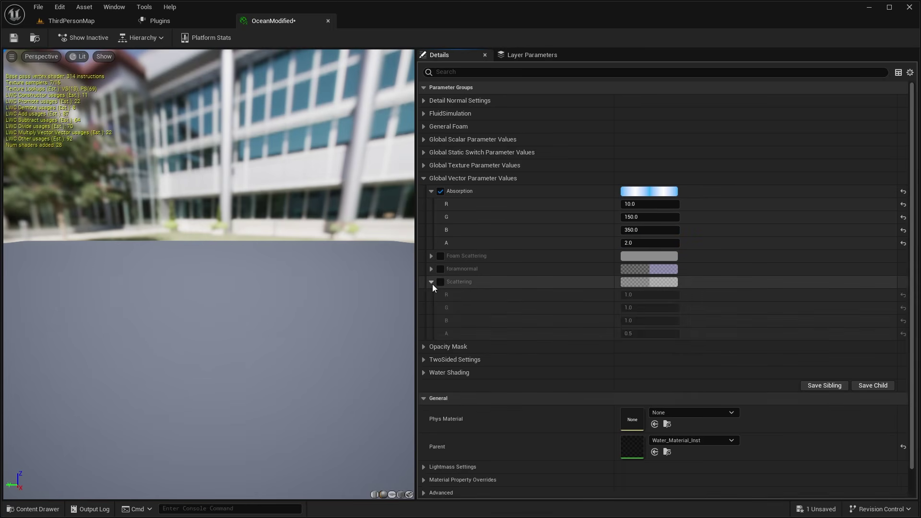
pyautogui.click(441, 282)
pyautogui.click(669, 334)
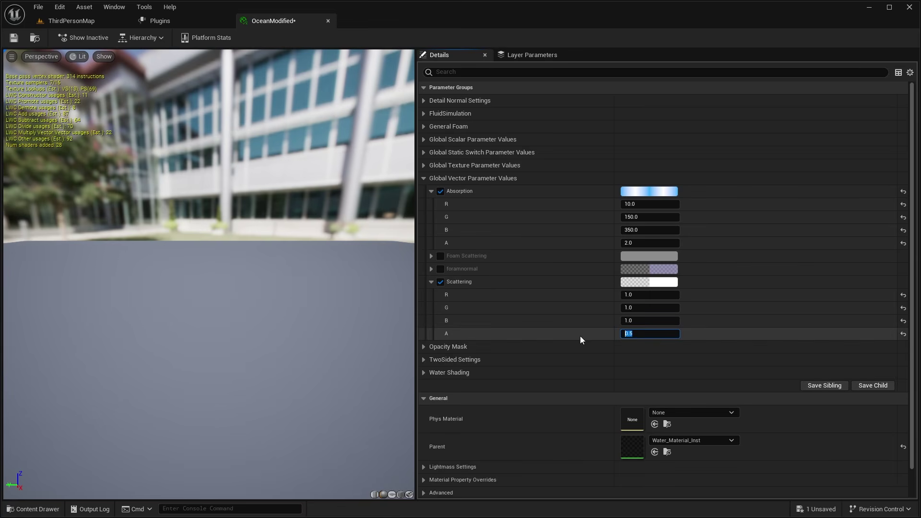
pyautogui.write('0.3')
pyautogui.press('Return')
pyautogui.hotkey('ctrl', 's')
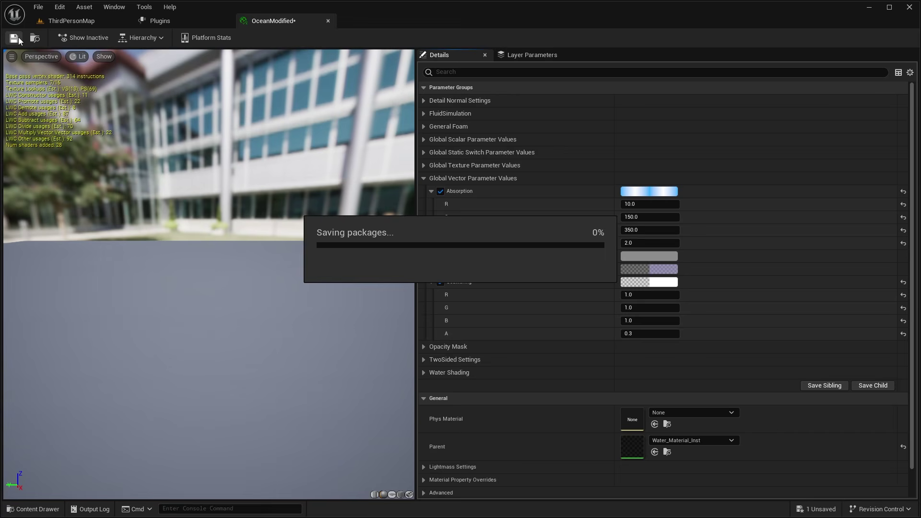
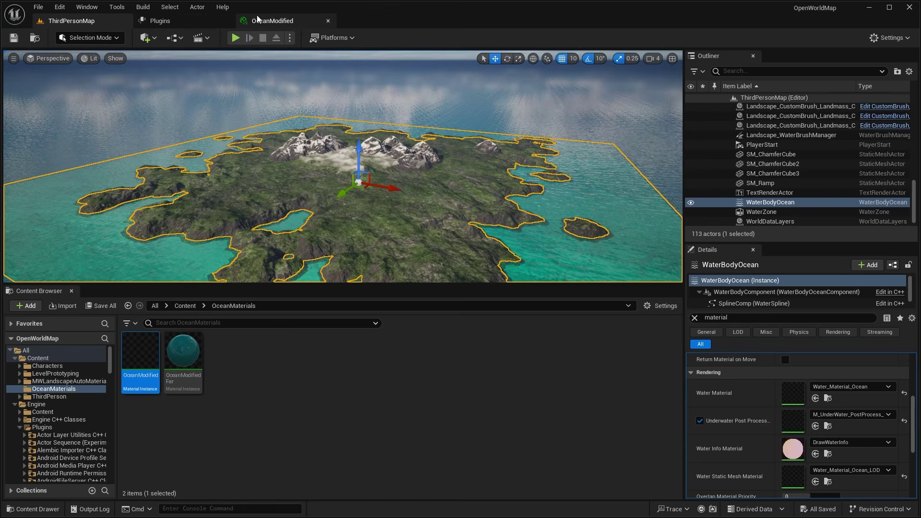
# Assign OceanModified as the Water Material of the WaterBodyOcean actor in ThirdPersonMap
pyautogui.moveTo(287, 201); pyautogui.dragTo(291, 227, button='right')
pyautogui.click(772, 202)
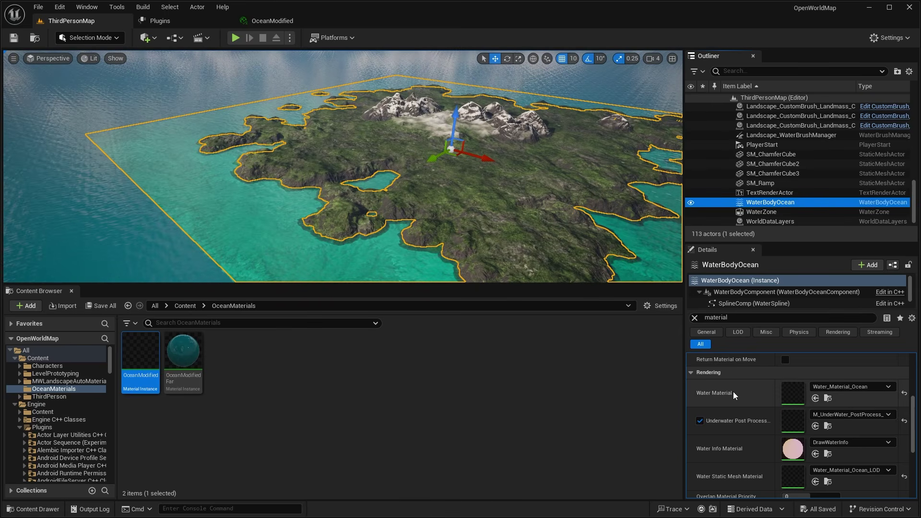
pyautogui.moveTo(140, 358); pyautogui.dragTo(795, 390)
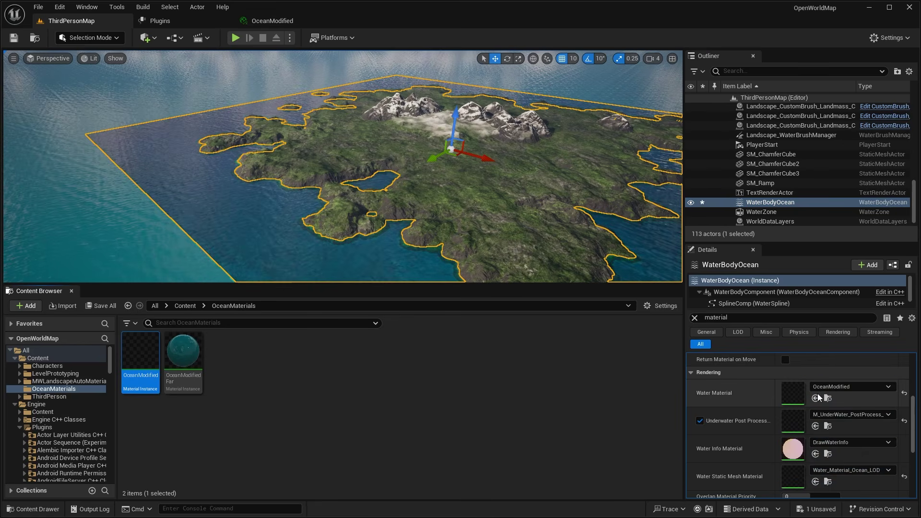
pyautogui.moveTo(309, 192)
pyautogui.mouseDown(button='right')
pyautogui.moveTo(295, 188)
pyautogui.moveTo(322, 188)
pyautogui.moveTo(309, 192)
pyautogui.mouseUp(button='right')
pyautogui.moveTo(293, 161); pyautogui.dragTo(326, 116, button='right')
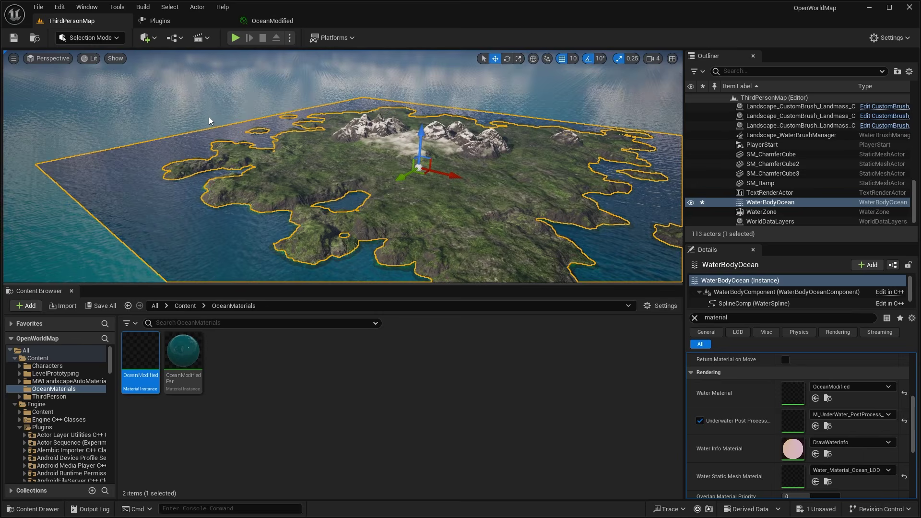
pyautogui.moveTo(208, 117); pyautogui.dragTo(186, 110, button='right')
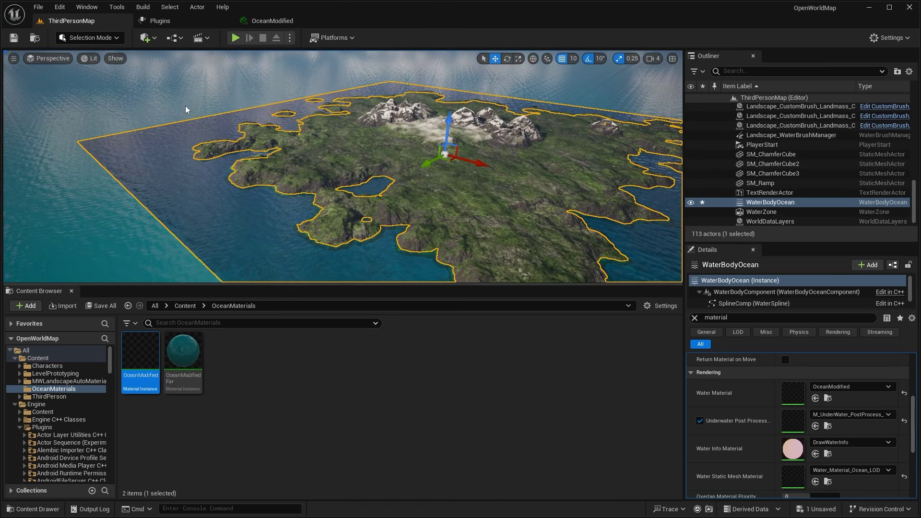
pyautogui.click(74, 164)
pyautogui.moveTo(75, 165); pyautogui.dragTo(159, 181, button='right')
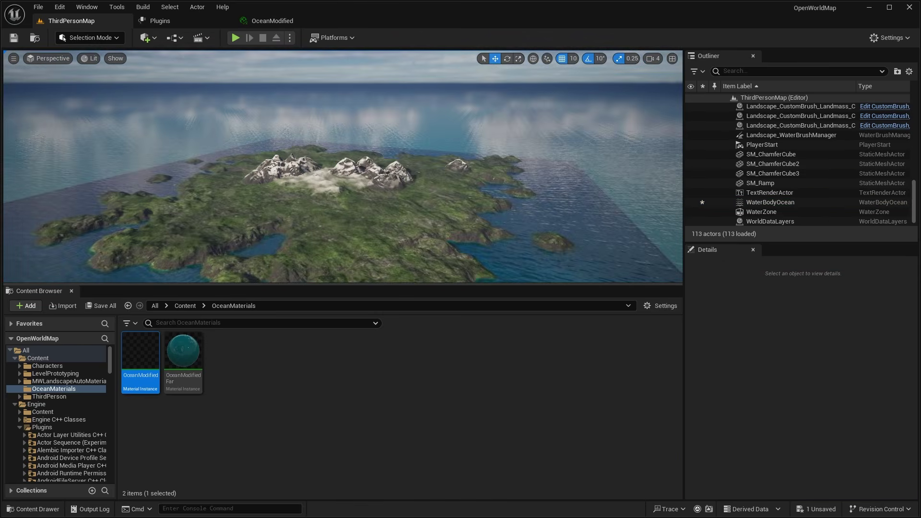
# Open the OceanModifiedFar material instance, enable its Absorption and Scattering overrides, and set Absorption A to 2.0
pyautogui.doubleClick(191, 346)
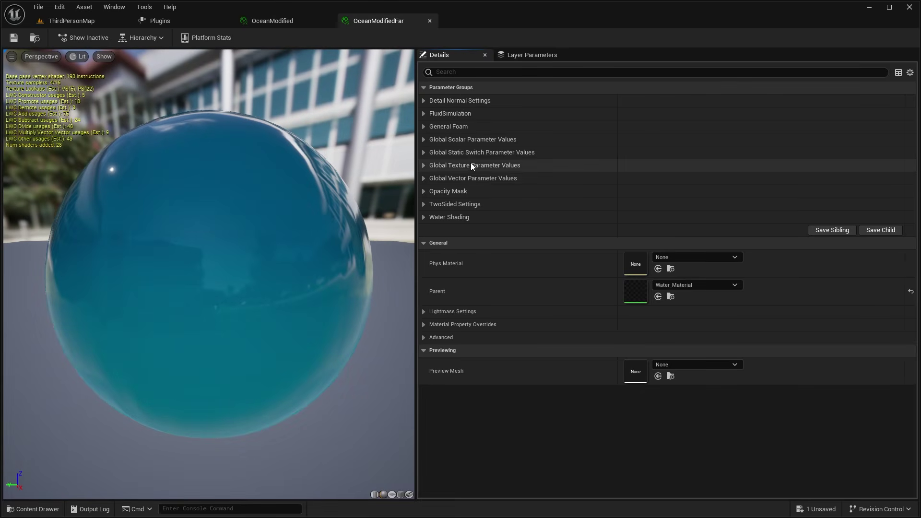
pyautogui.click(426, 177)
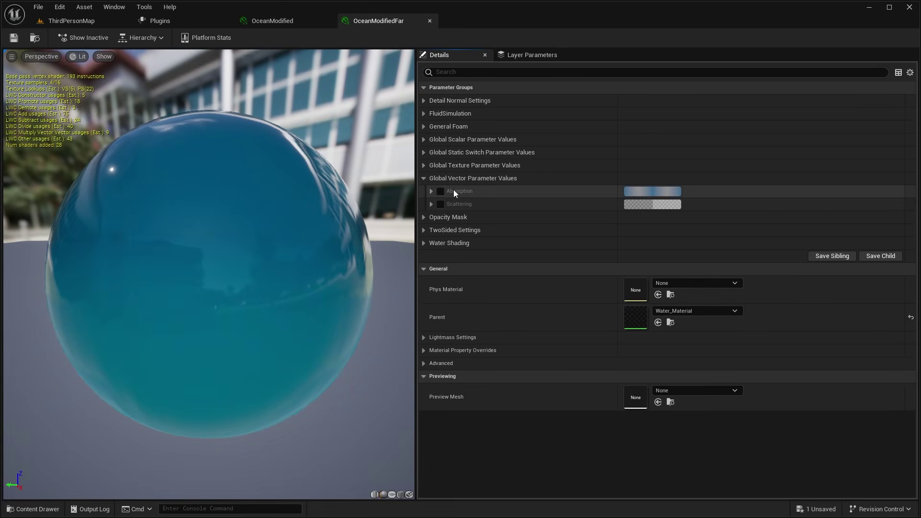
pyautogui.click(440, 191)
pyautogui.click(440, 205)
pyautogui.click(432, 191)
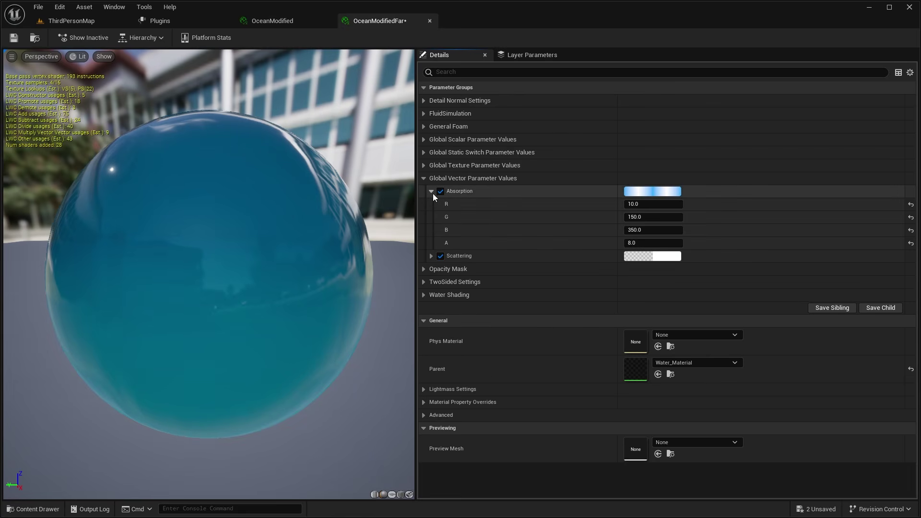
pyautogui.click(431, 255)
pyautogui.click(649, 243)
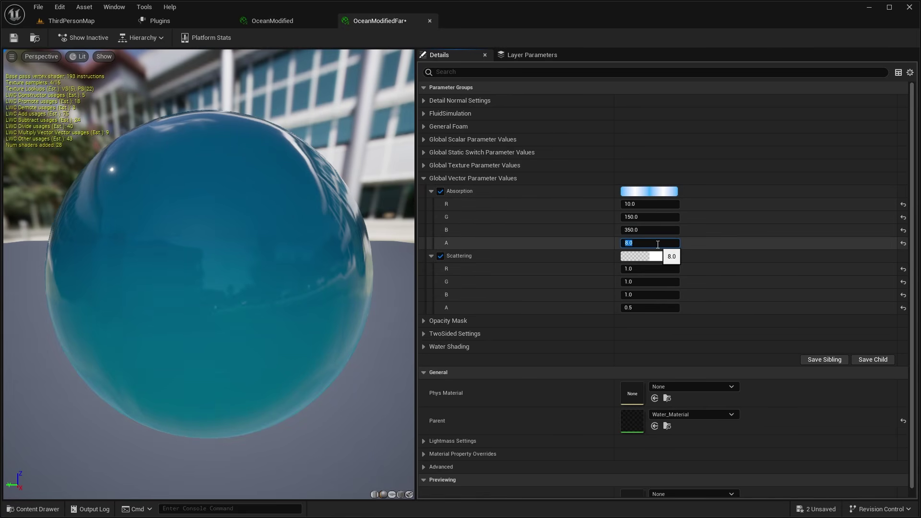
pyautogui.write('2')
pyautogui.press('Return')
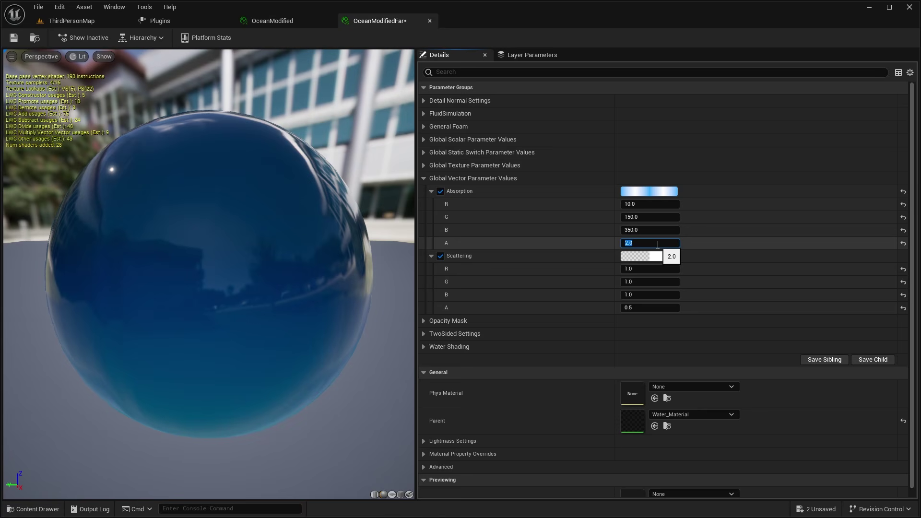
# Set the Scattering A value of OceanModifiedFar to 0.2 and save the material instance
pyautogui.click(642, 309)
pyautogui.write('.2')
pyautogui.press('Return')
pyautogui.hotkey('ctrl', 's')
# In ThirdPersonMap, find the WaterZone actor by filtering for water and assign OceanModifiedFar as its Far Distance Material
pyautogui.click(72, 20)
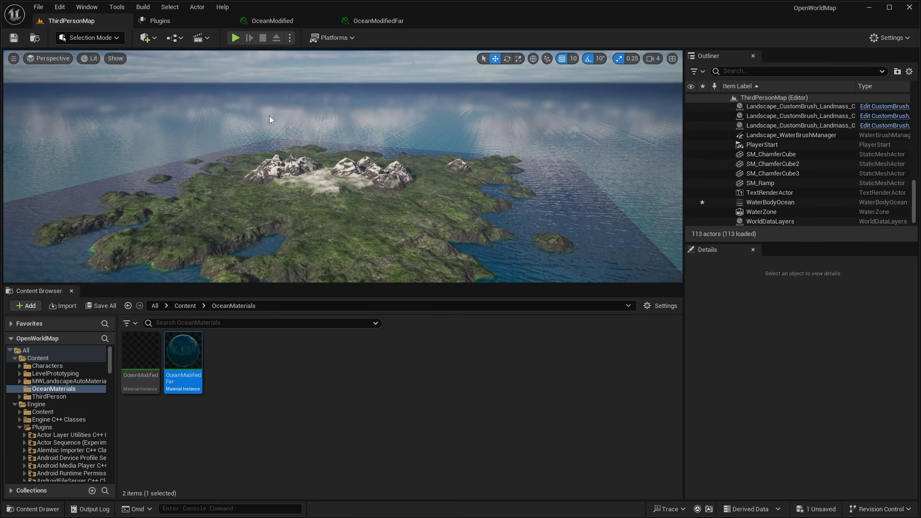
pyautogui.moveTo(270, 116); pyautogui.dragTo(317, 117, button='right')
pyautogui.click(756, 71)
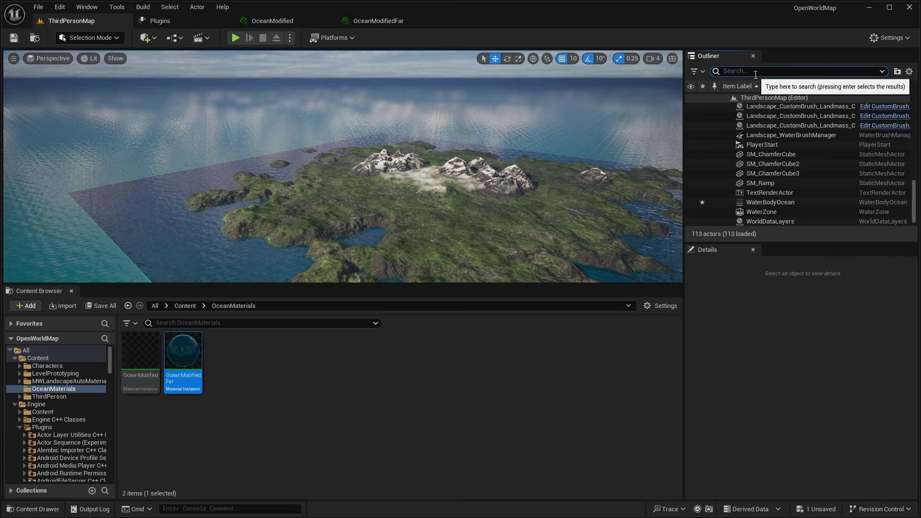
pyautogui.write('water')
pyautogui.click(761, 127)
pyautogui.doubleClick(770, 127)
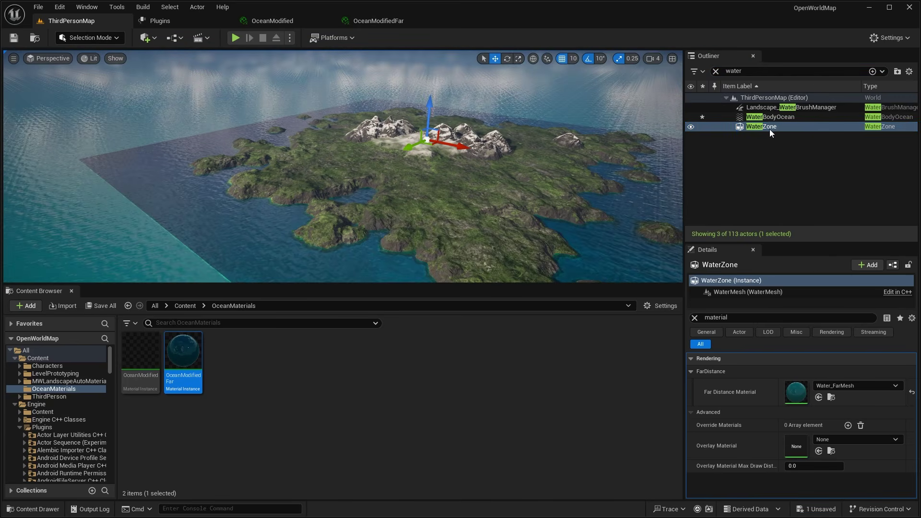
pyautogui.moveTo(621, 218); pyautogui.dragTo(599, 217, button='right')
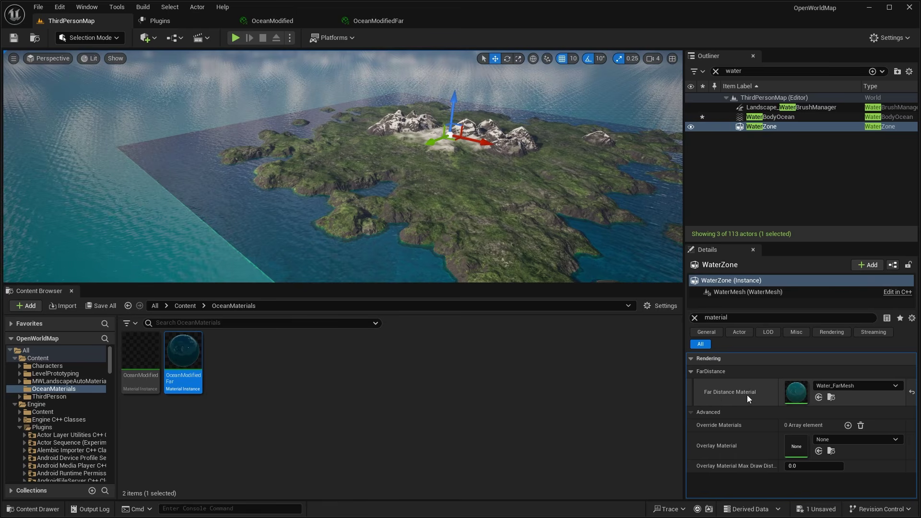
pyautogui.moveTo(183, 360); pyautogui.dragTo(791, 388)
pyautogui.scroll(-5, 514, 197)
# Check the ocean colour around the whole island and save the changes to the map
pyautogui.moveTo(514, 197)
pyautogui.mouseDown(button='right')
pyautogui.moveTo(571, 201)
pyautogui.moveTo(503, 182)
pyautogui.moveTo(494, 168)
pyautogui.moveTo(504, 201)
pyautogui.moveTo(466, 230)
pyautogui.moveTo(509, 192)
pyautogui.moveTo(501, 182)
pyautogui.moveTo(522, 183)
pyautogui.moveTo(504, 193)
pyautogui.mouseUp(button='right')
pyautogui.press('g')
pyautogui.press('w')
pyautogui.press('s')
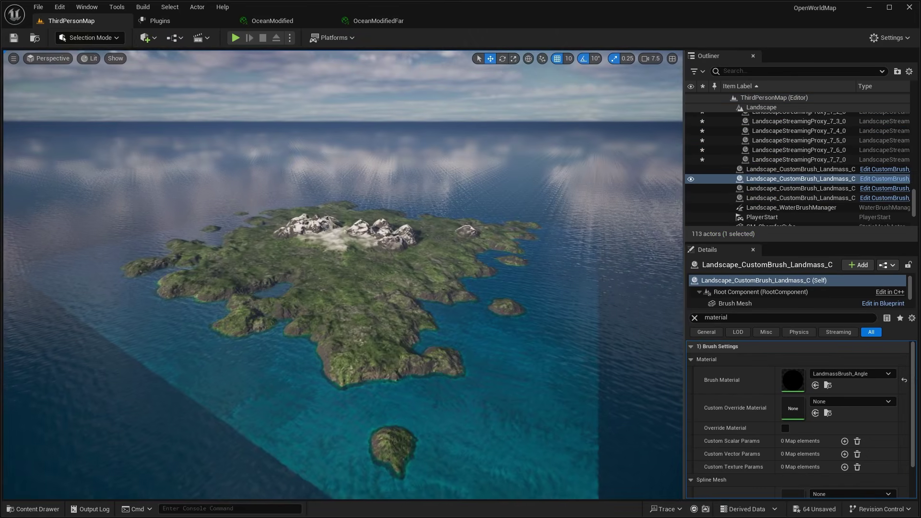
pyautogui.press('w')
pyautogui.moveTo(344, 275)
pyautogui.mouseDown(button='right')
pyautogui.moveTo(353, 279)
pyautogui.moveTo(335, 272)
pyautogui.mouseUp(button='right')
pyautogui.hotkey('ctrl', 's')
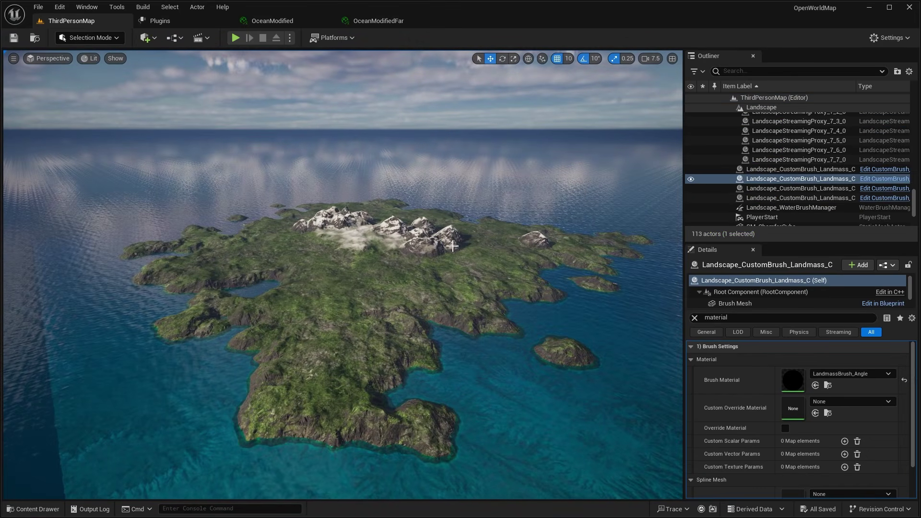
pyautogui.press('w')
pyautogui.moveTo(462, 248); pyautogui.dragTo(449, 262, button='right')
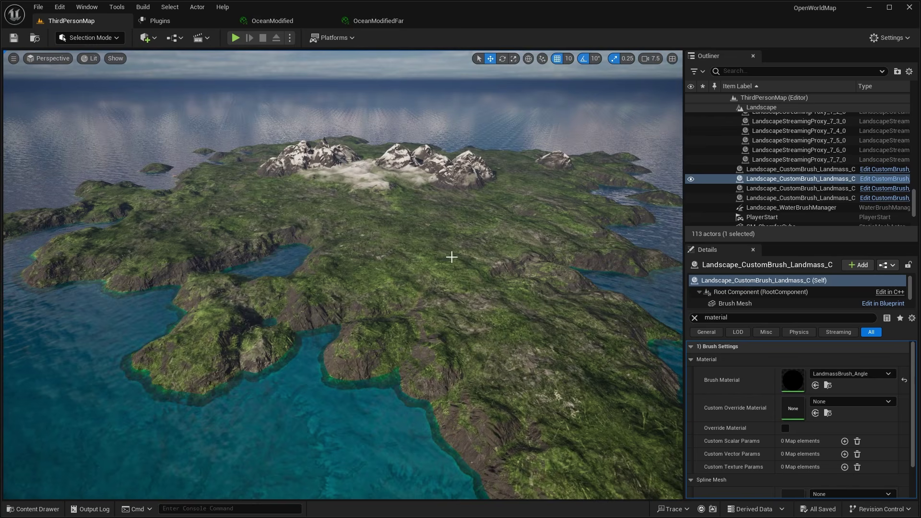
# Switch to the Epic Games Launcher, search the Marketplace for vegetation, and limit the results to free products
pyautogui.hotkey('alt', 'Tab')
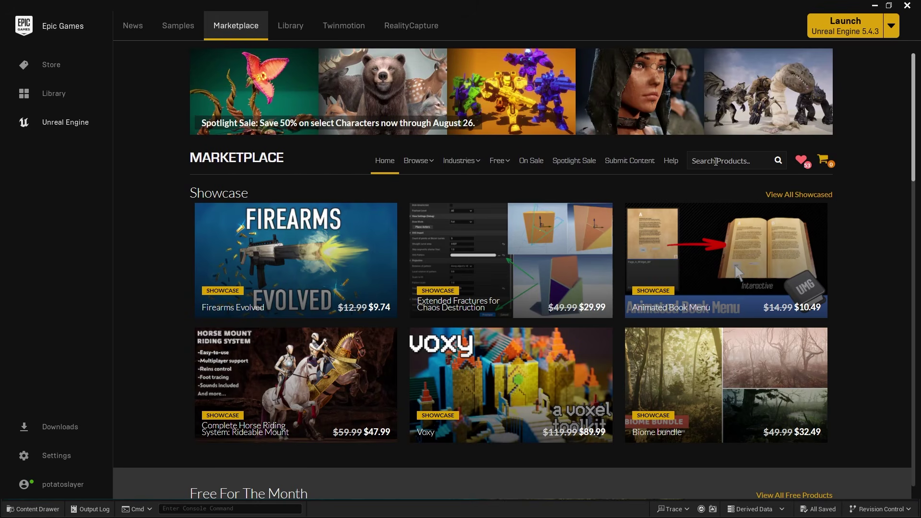
pyautogui.press('Return')
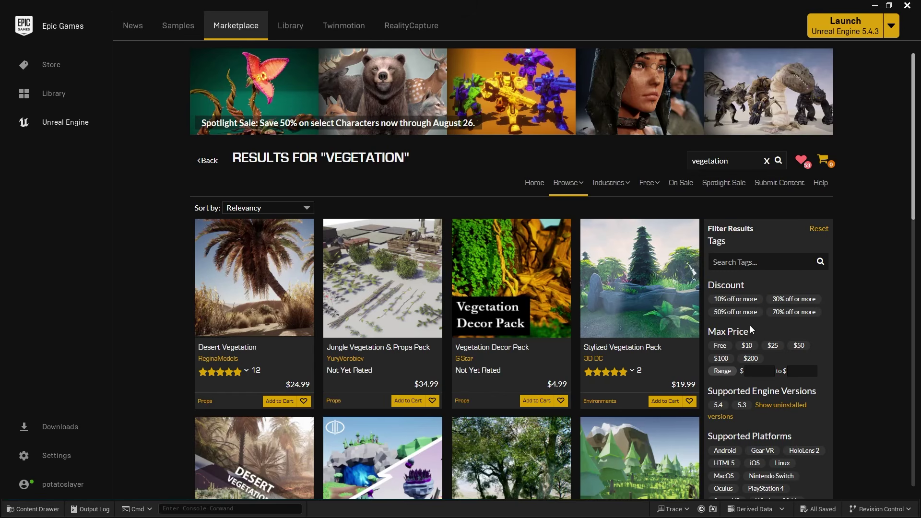
pyautogui.click(720, 345)
pyautogui.scroll(-8, 654, 250)
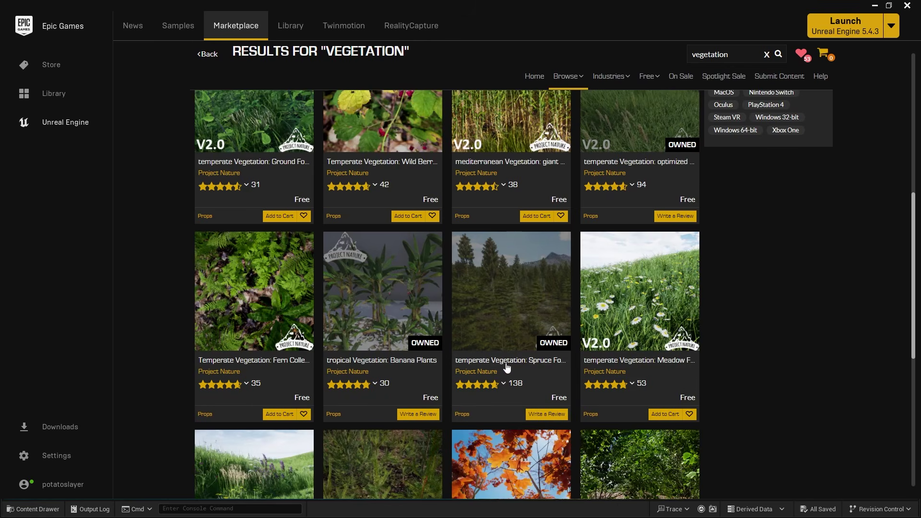
# Open the temperate Vegetation: Spruce Forest product and add it to the OpenWorldMap project
pyautogui.click(535, 365)
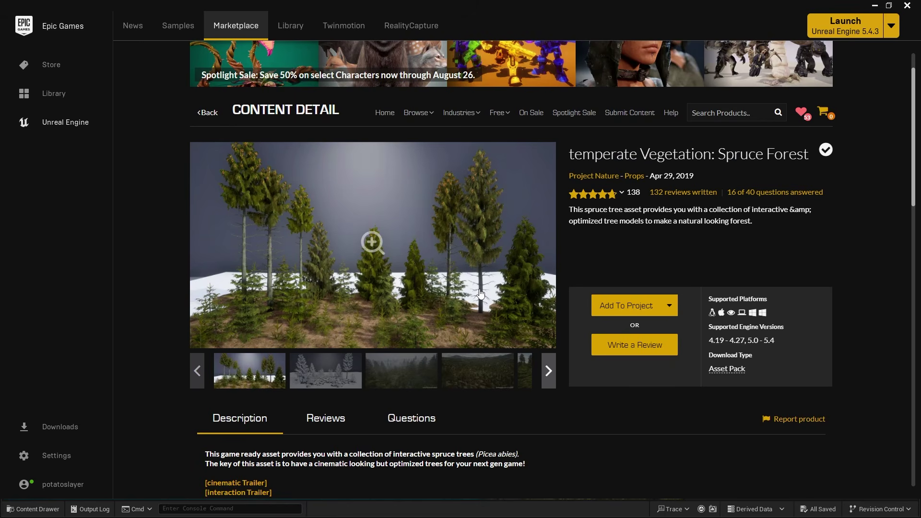
pyautogui.click(631, 300)
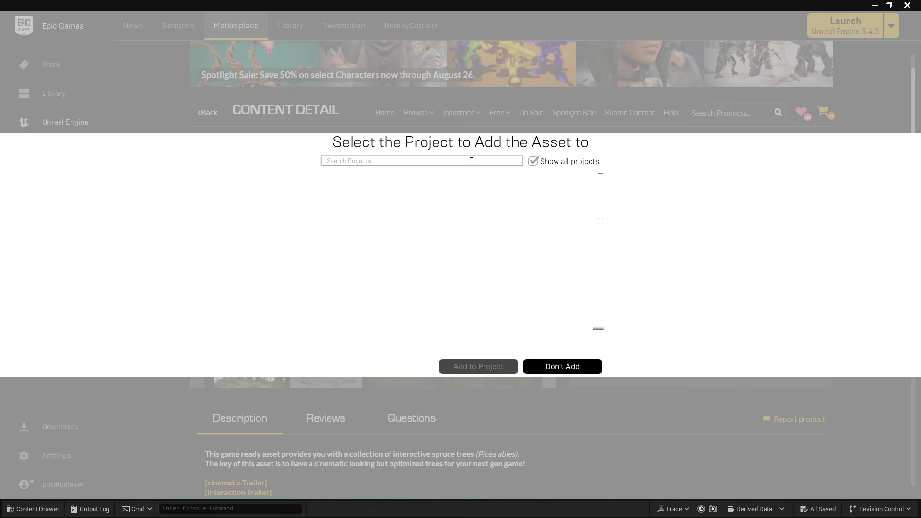
pyautogui.write('open')
pyautogui.click(352, 206)
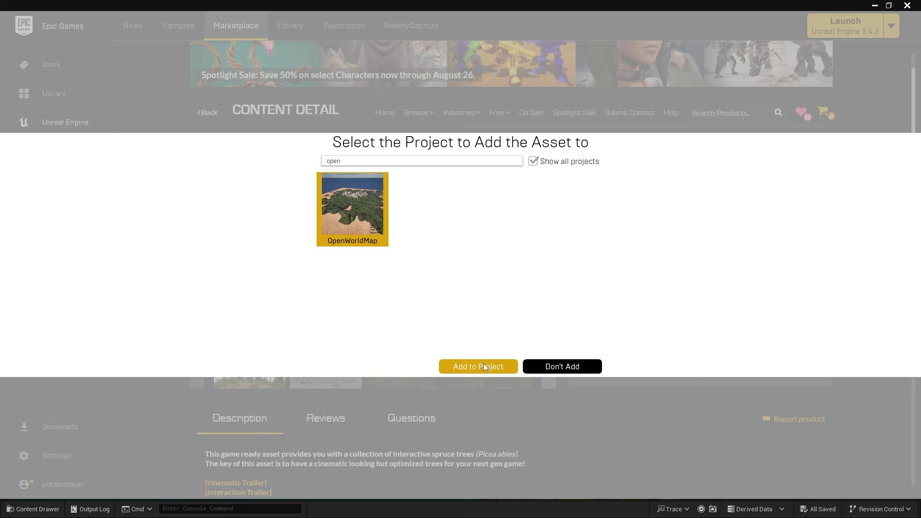
pyautogui.click(482, 365)
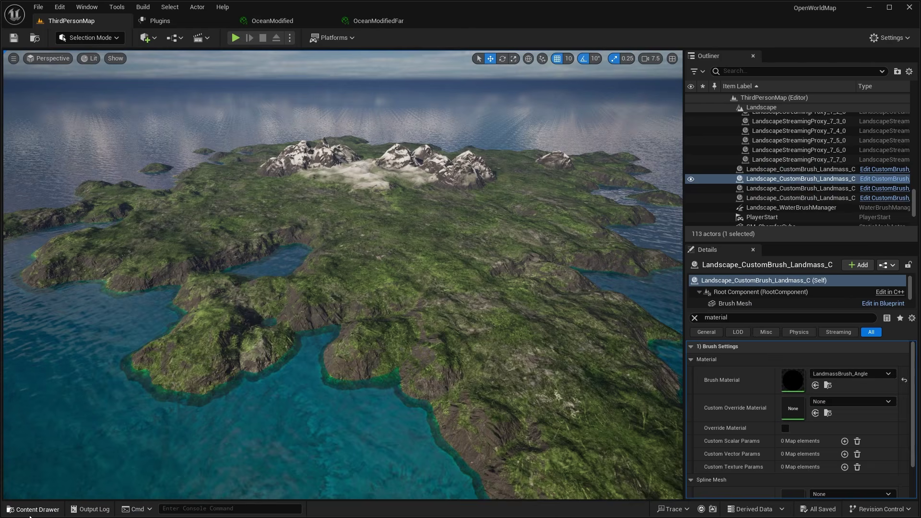
# Back in the Unreal Editor, dock the content browser and open the PN_interactiveSpruceForest/Meshes/full/high folder
pyautogui.click(34, 509)
pyautogui.click(811, 341)
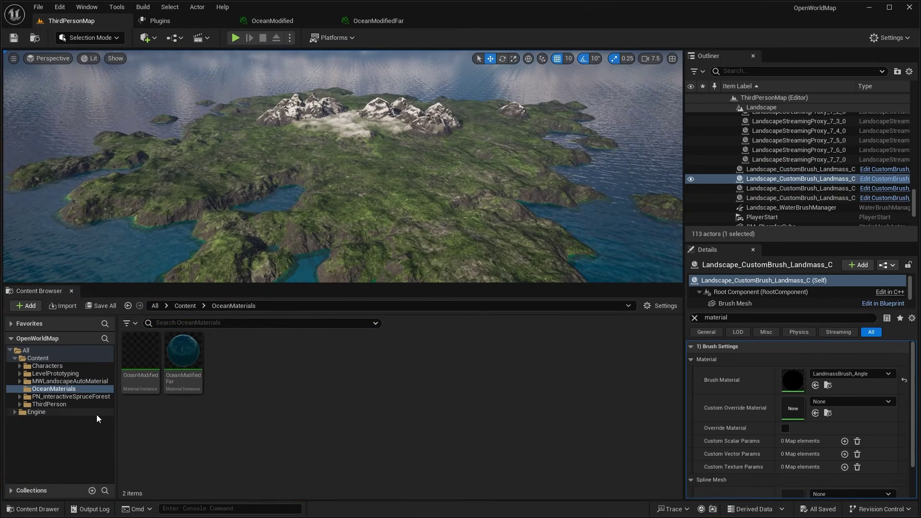
pyautogui.click(62, 397)
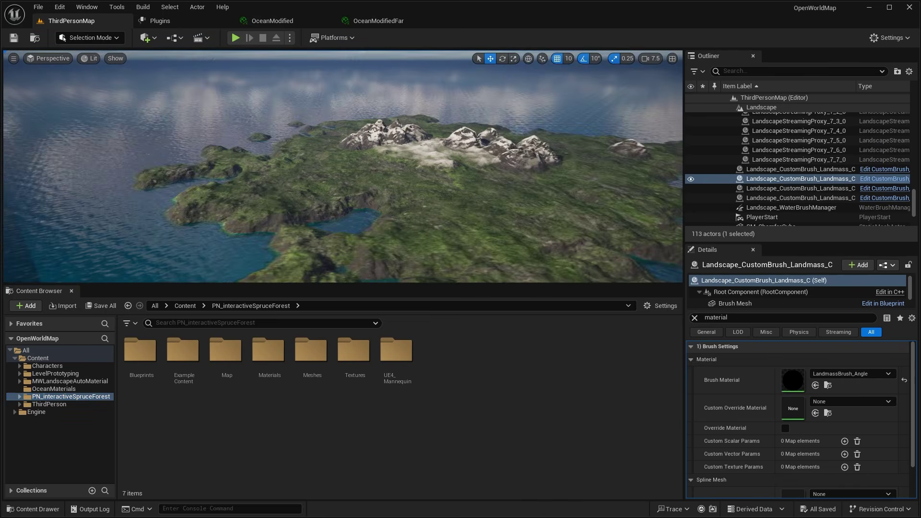
pyautogui.doubleClick(307, 355)
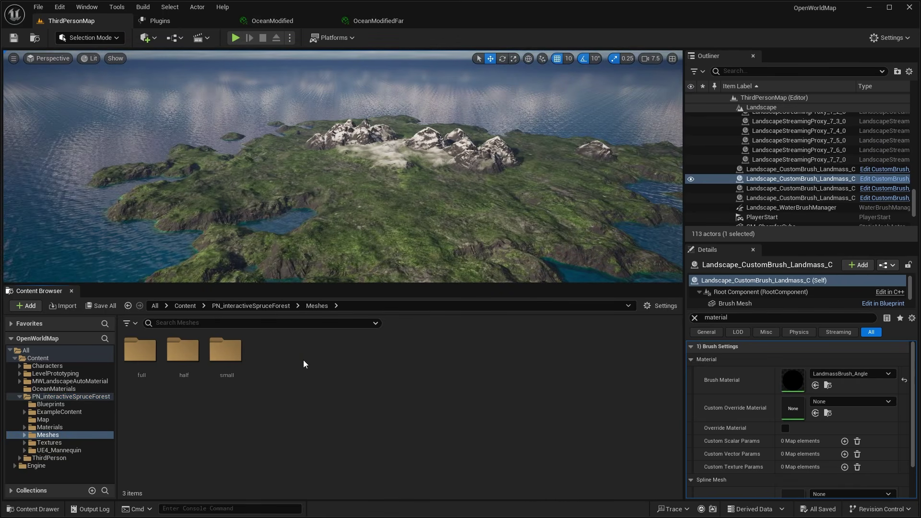
pyautogui.doubleClick(140, 351)
pyautogui.doubleClick(140, 350)
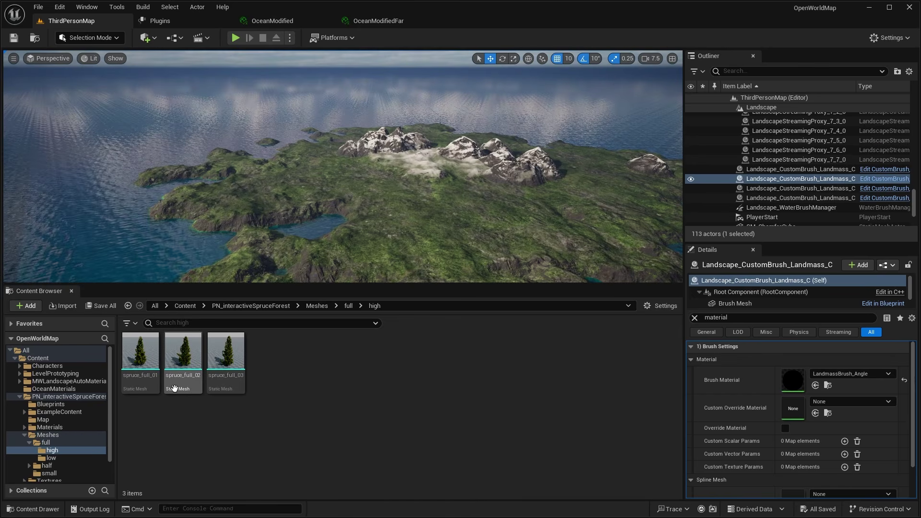
# Switch the editor to Foliage mode and bring the empty foliage list into view
pyautogui.click(90, 37)
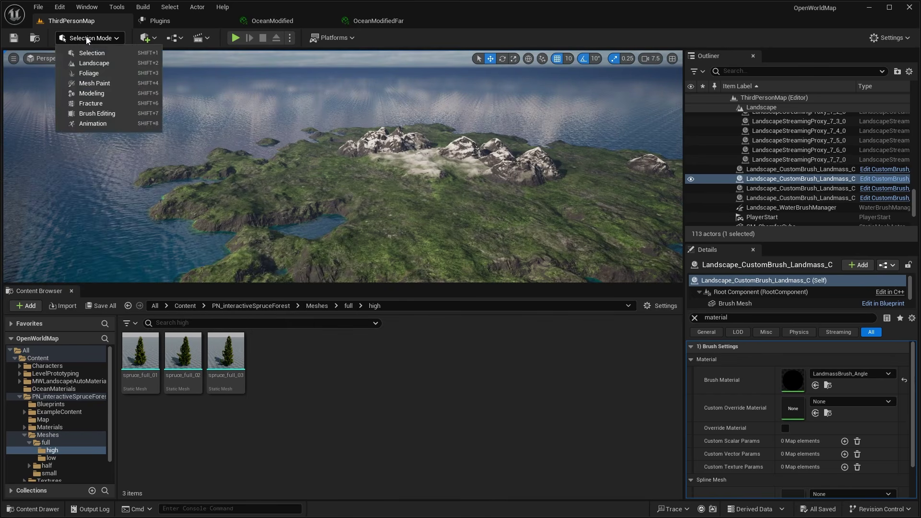
pyautogui.click(99, 74)
pyautogui.scroll(-3, 138, 180)
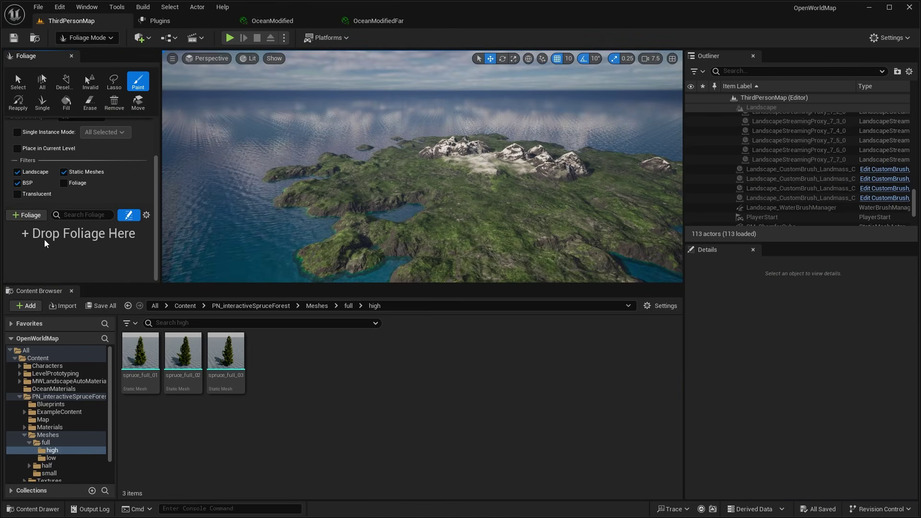
# Add spruce_full_01, spruce_full_02 and spruce_full_03 to the foliage list, saving each foliage type under its suggested name in the high folder
pyautogui.click(144, 379)
pyautogui.keyDown('shift'); pyautogui.click(240, 382); pyautogui.keyUp('shift')
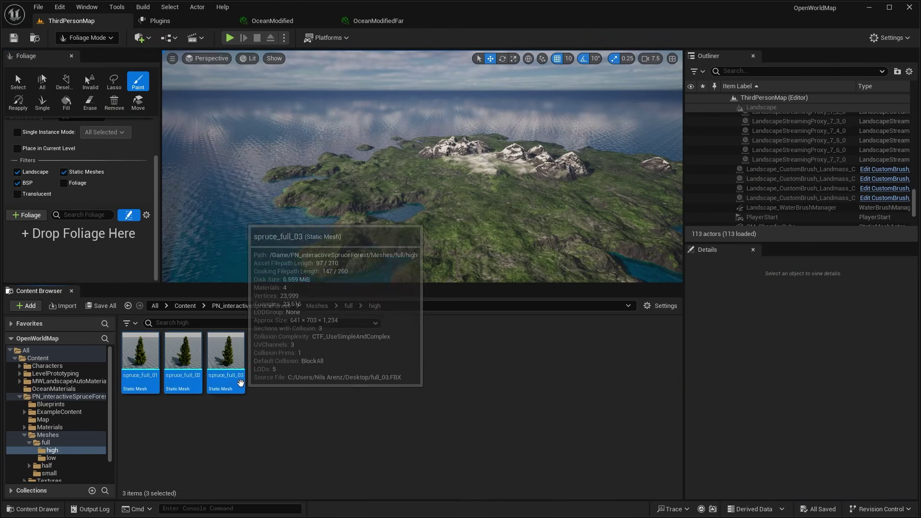
pyautogui.moveTo(236, 365); pyautogui.dragTo(110, 253)
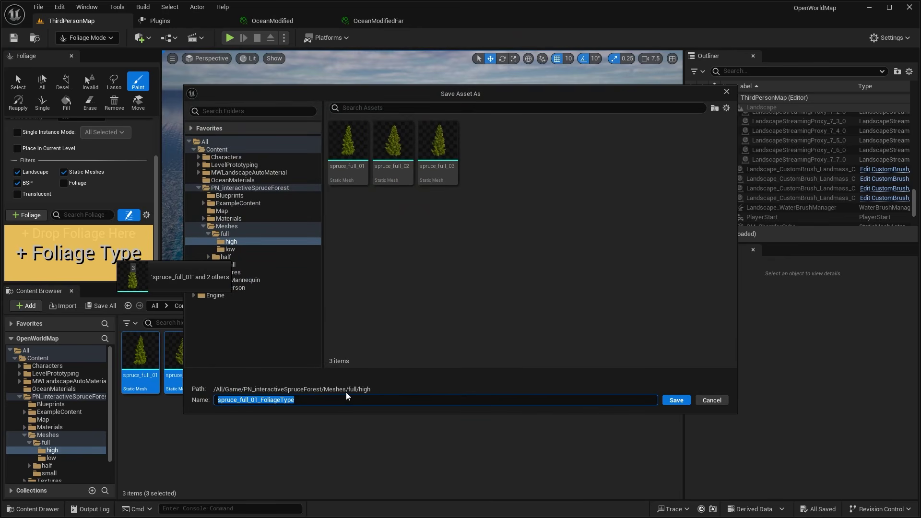
pyautogui.click(677, 400)
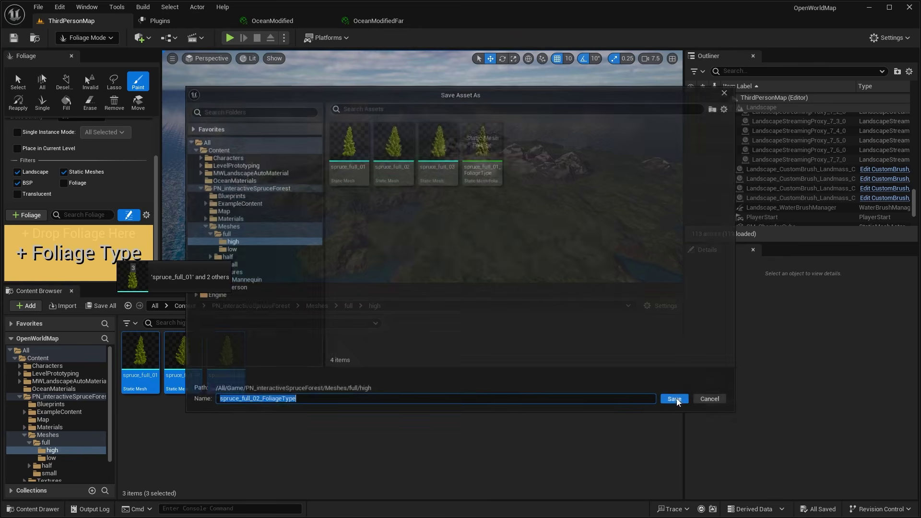
pyautogui.click(677, 400)
pyautogui.click(676, 400)
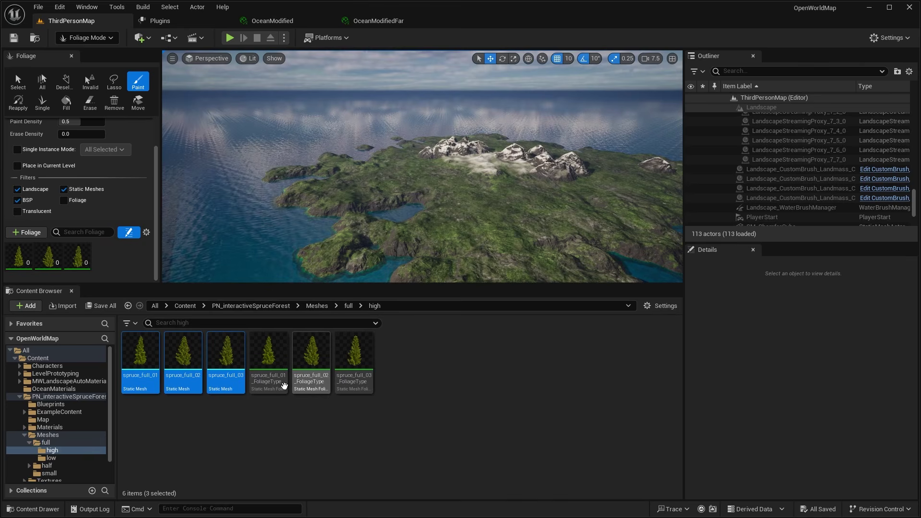
pyautogui.click(232, 414)
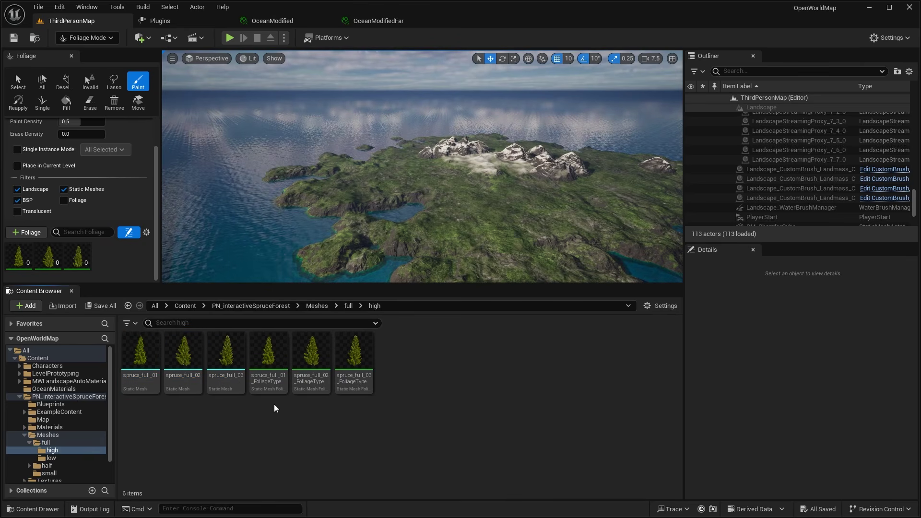
# Select all three spruce foliage types for painting and review their mesh settings
pyautogui.hotkey('ctrl', 'a')
pyautogui.scroll(-3, 149, 265)
pyautogui.scroll(-2, 149, 265)
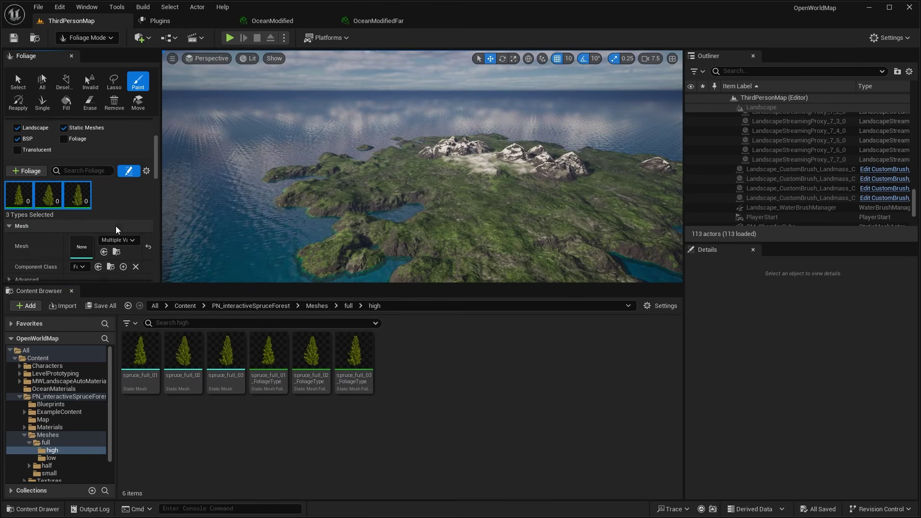
pyautogui.scroll(1, 134, 208)
pyautogui.scroll(3, 134, 208)
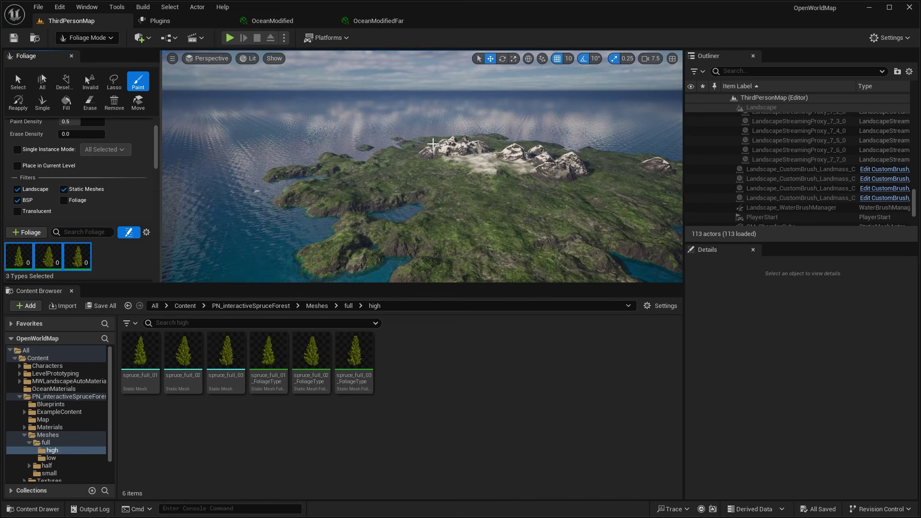
# Try painting spruces on the grassland with the default brush size and density, and undo the stroke
pyautogui.scroll(5, 400, 192)
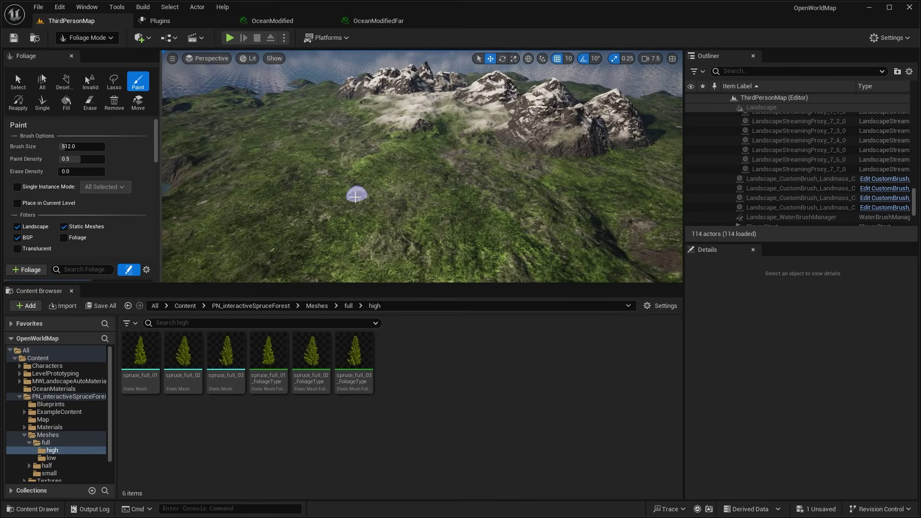
pyautogui.click(379, 202)
pyautogui.scroll(-4, 517, 141)
pyautogui.moveTo(517, 140)
pyautogui.mouseDown(button='right')
pyautogui.moveTo(523, 153)
pyautogui.moveTo(517, 140)
pyautogui.moveTo(528, 139)
pyautogui.mouseUp(button='right')
pyautogui.hotkey('ctrl', 'z')
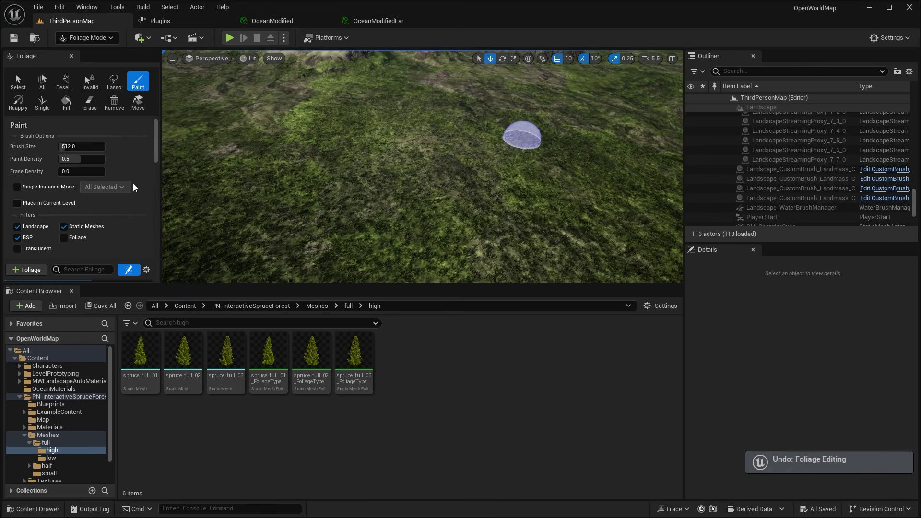
# Set the foliage brush size to about 3801 and the paint density to 0.01
pyautogui.moveTo(82, 147); pyautogui.dragTo(130, 146)
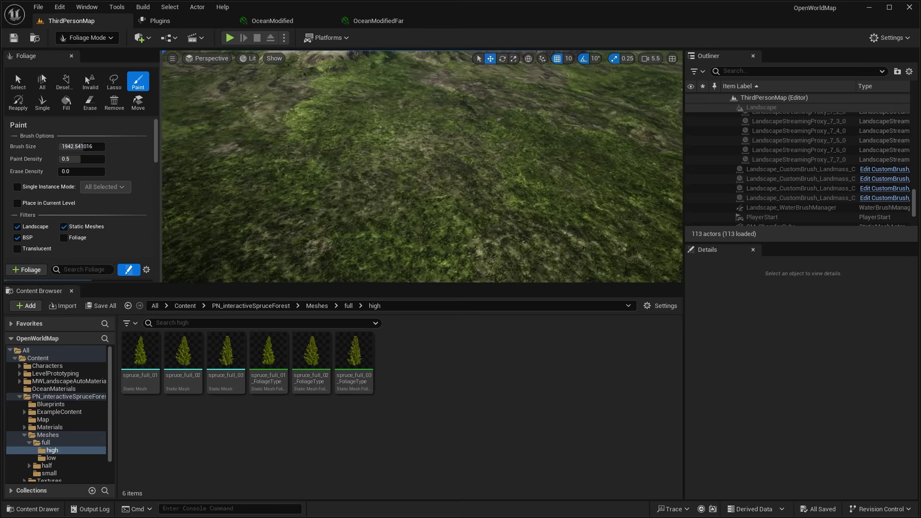
pyautogui.press('Tab')
pyautogui.moveTo(282, 149); pyautogui.dragTo(273, 129, button='right')
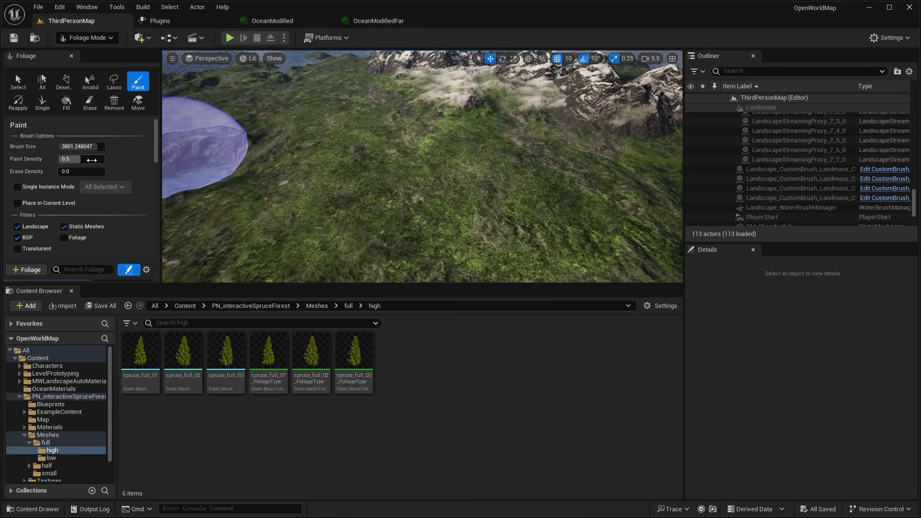
pyautogui.click(79, 161)
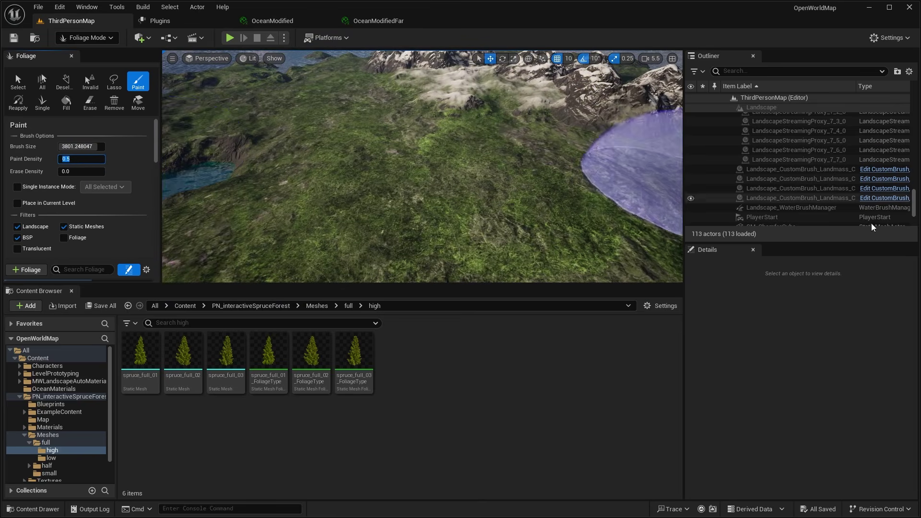
pyautogui.click(88, 159)
pyautogui.hotkey('ctrl', 'a')
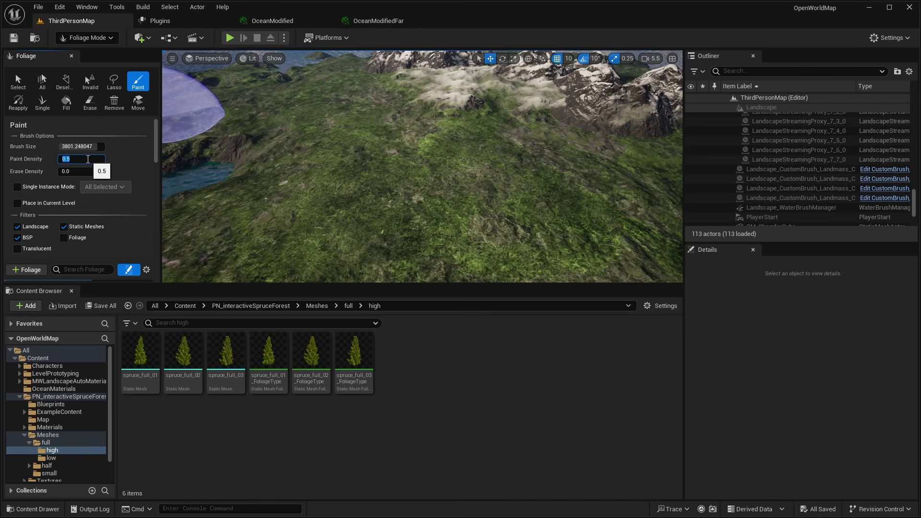
pyautogui.write('0.01')
pyautogui.press('Return')
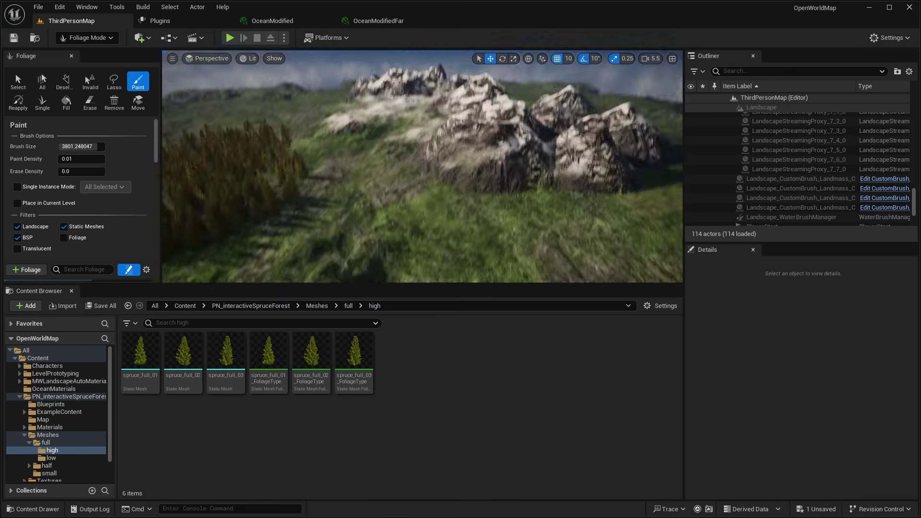
# Try painting spruces over the snowy mountains and undo the stroke
pyautogui.moveTo(469, 160); pyautogui.dragTo(519, 144)
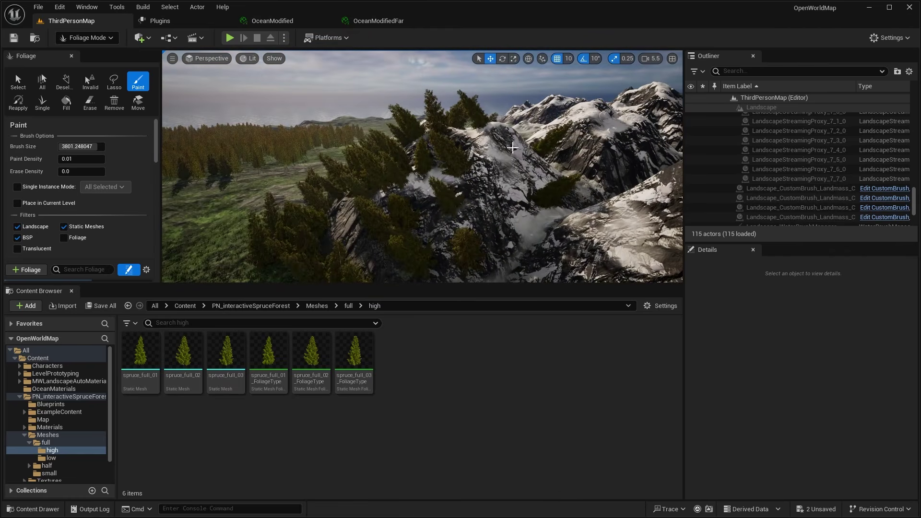
pyautogui.moveTo(513, 147); pyautogui.dragTo(525, 96, button='right')
pyautogui.hotkey('ctrl', 'z')
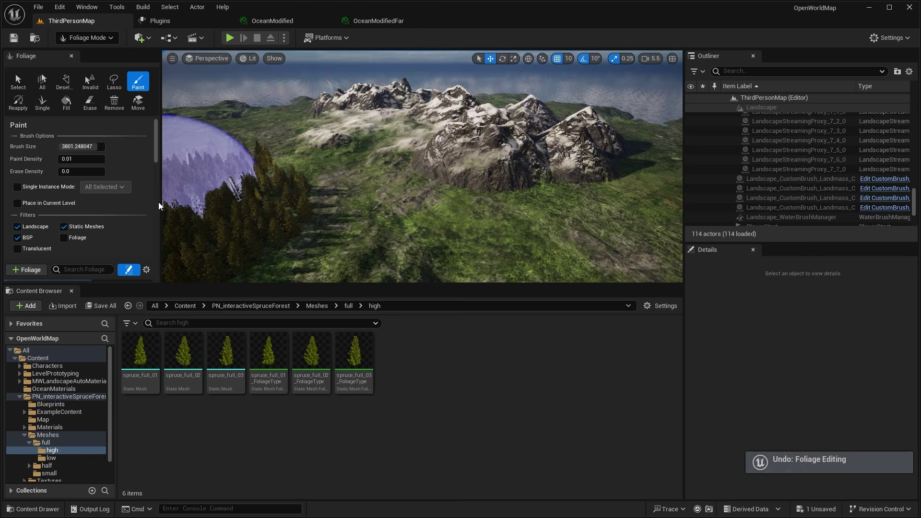
# Turn off Align to Normal in the placement settings of the three selected spruce foliage types
pyautogui.scroll(-5, 104, 164)
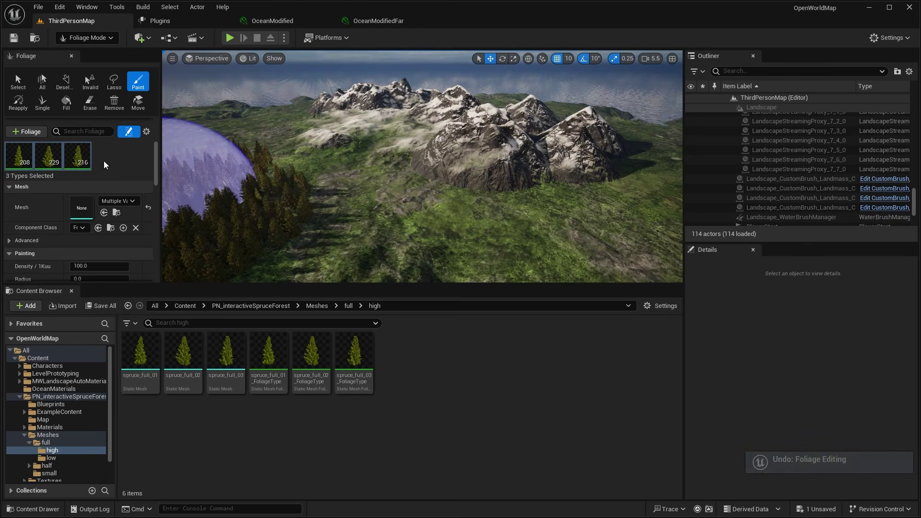
pyautogui.scroll(5, 120, 173)
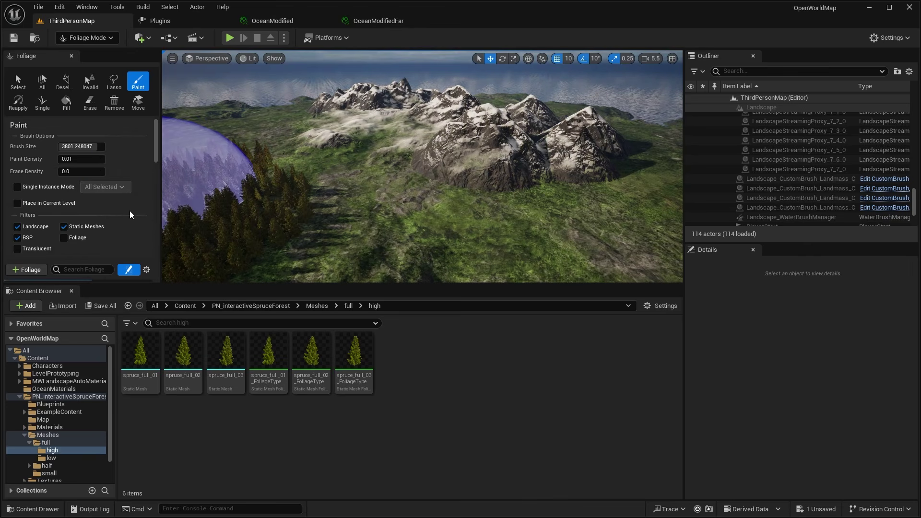
pyautogui.scroll(-10, 72, 192)
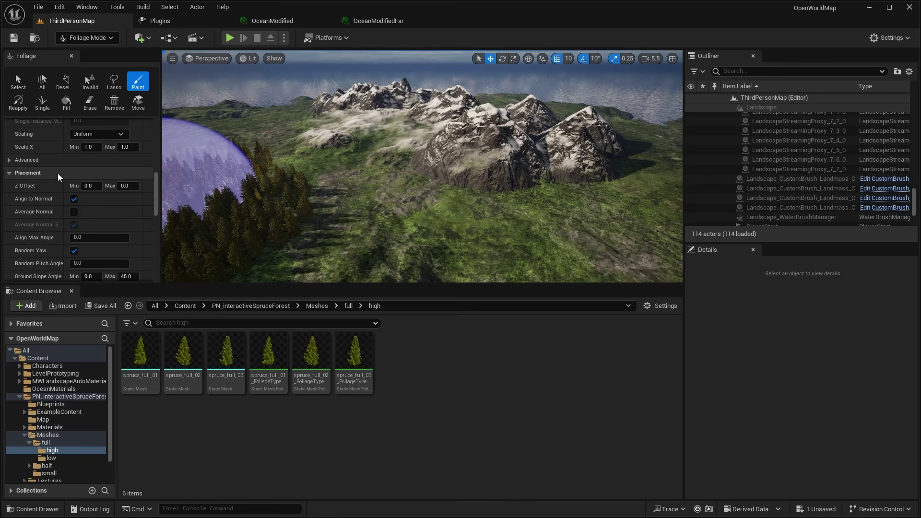
pyautogui.scroll(-1, 63, 182)
pyautogui.click(76, 184)
# Paint spruce forest across the island's green lowland around the snowy mountains
pyautogui.press('w')
pyautogui.moveTo(422, 173)
pyautogui.mouseDown(button='right')
pyautogui.moveTo(427, 153)
pyautogui.moveTo(436, 167)
pyautogui.moveTo(374, 165)
pyautogui.moveTo(450, 104)
pyautogui.moveTo(454, 159)
pyautogui.mouseUp(button='right')
pyautogui.click(436, 167)
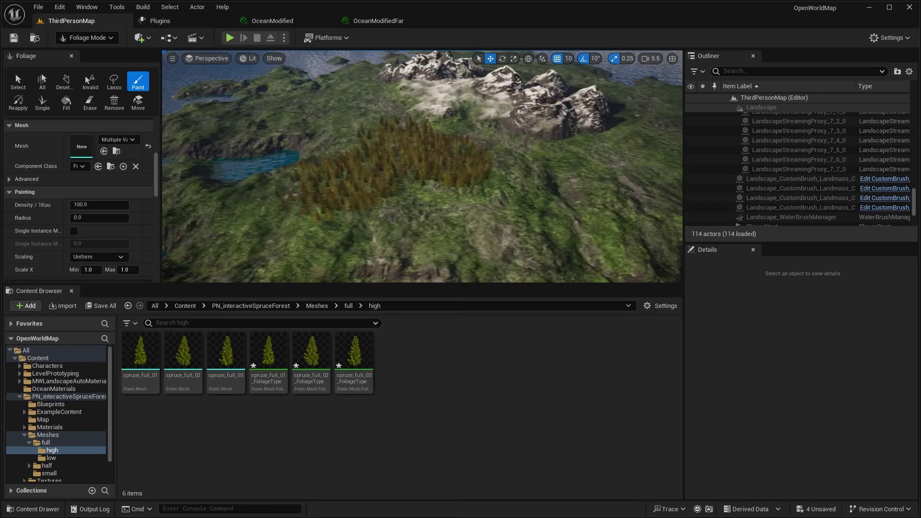
pyautogui.moveTo(423, 168); pyautogui.dragTo(447, 178, button='right')
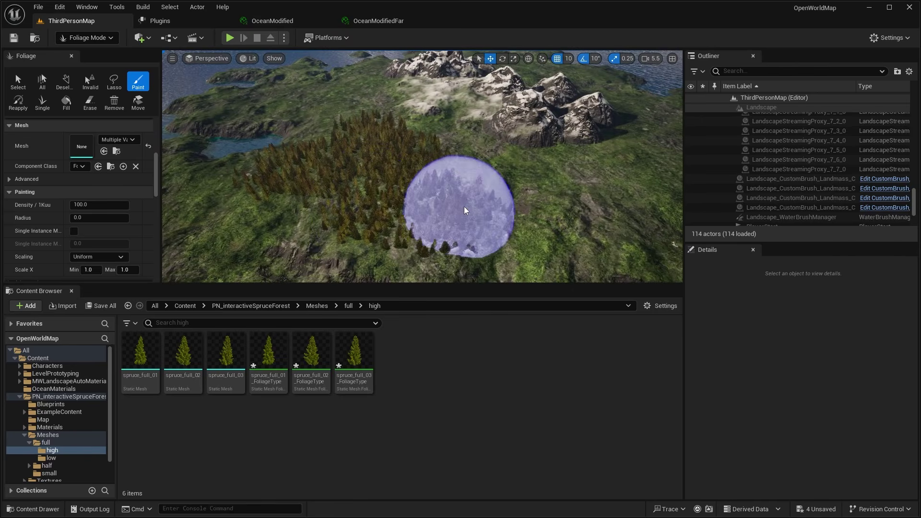
pyautogui.moveTo(465, 209); pyautogui.dragTo(413, 206, button='right')
pyautogui.moveTo(446, 193); pyautogui.dragTo(402, 208)
pyautogui.moveTo(402, 209)
pyautogui.mouseDown(button='right')
pyautogui.moveTo(374, 204)
pyautogui.moveTo(420, 216)
pyautogui.mouseUp(button='right')
pyautogui.click(402, 211)
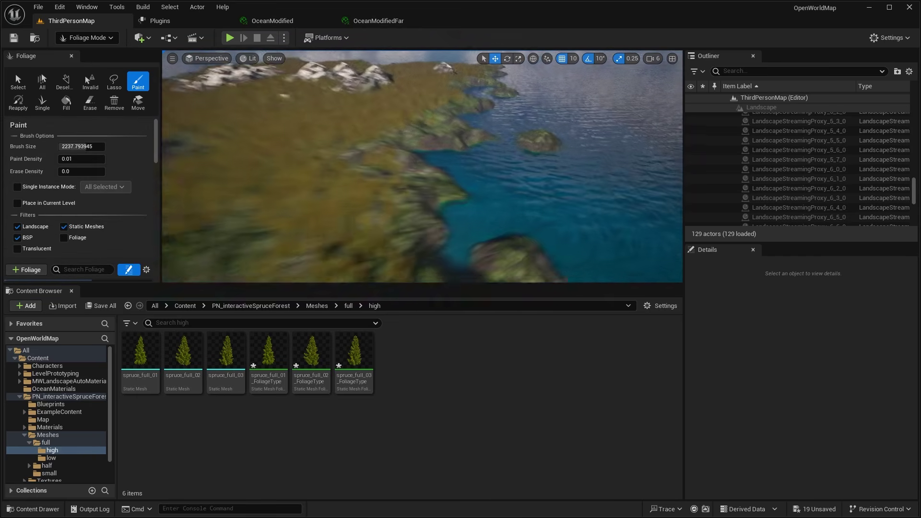
# Switch the editor back to Selection mode and look over the forested island from above the coast
pyautogui.click(87, 37)
pyautogui.click(84, 57)
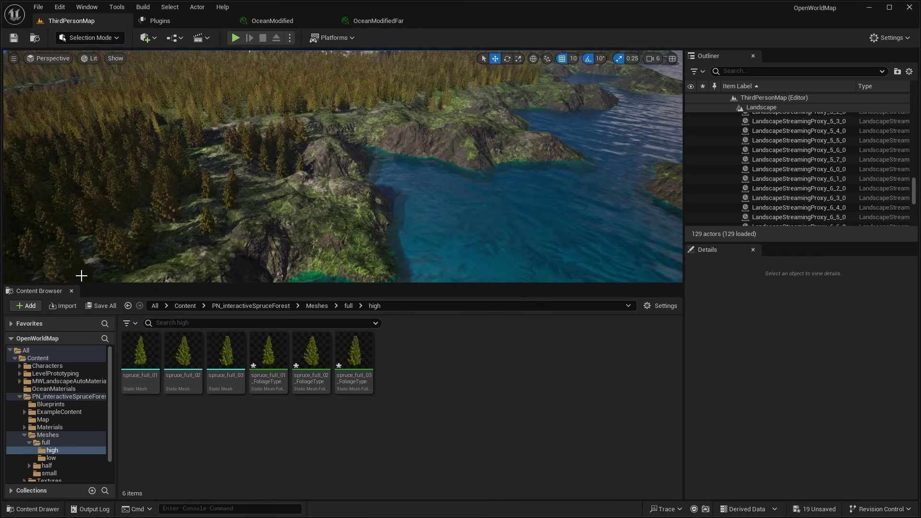
pyautogui.press('w')
pyautogui.moveTo(382, 169); pyautogui.dragTo(472, 191, button='right')
pyautogui.press('s')
pyautogui.scroll(-5, 446, 192)
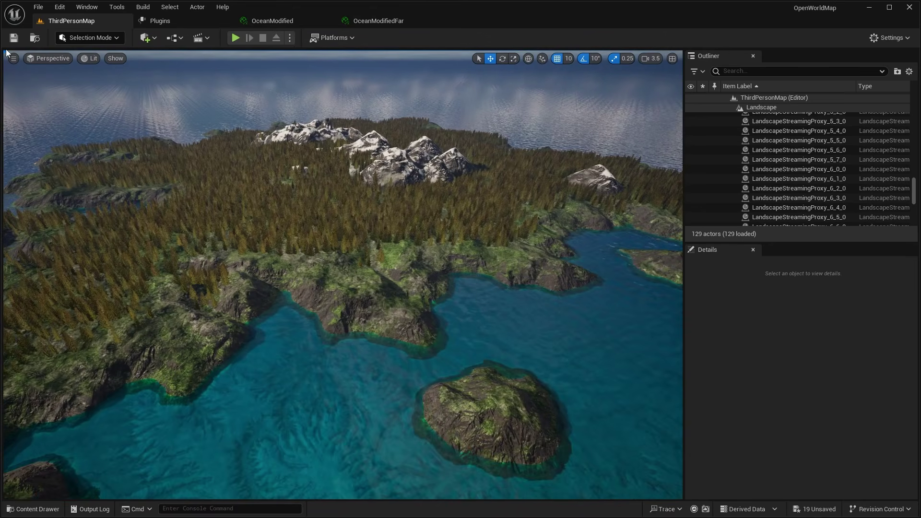
# Dock the content browser and open MTL_MWAM_Landscape_IslandExample from the MWLandscapeAutoMaterial/Materials/Landscape folder
pyautogui.hotkey('ctrl', 'space')
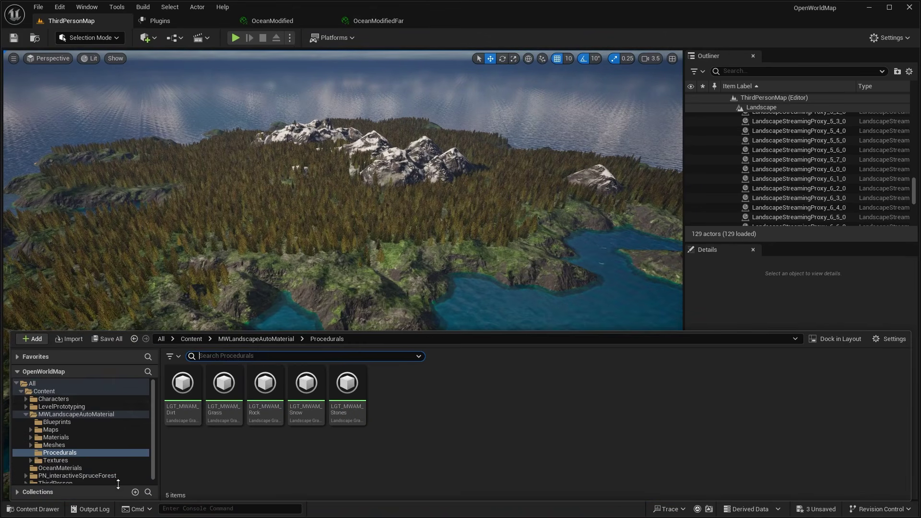
pyautogui.click(816, 341)
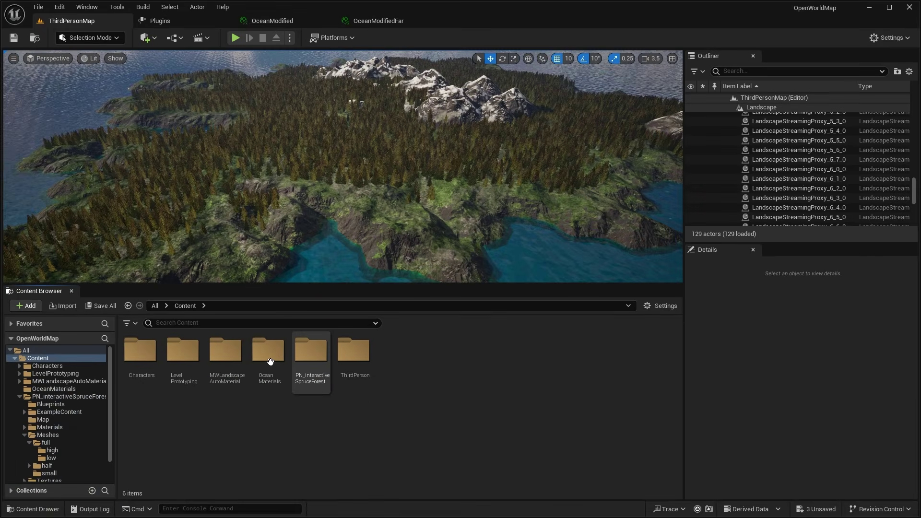
pyautogui.click(225, 352)
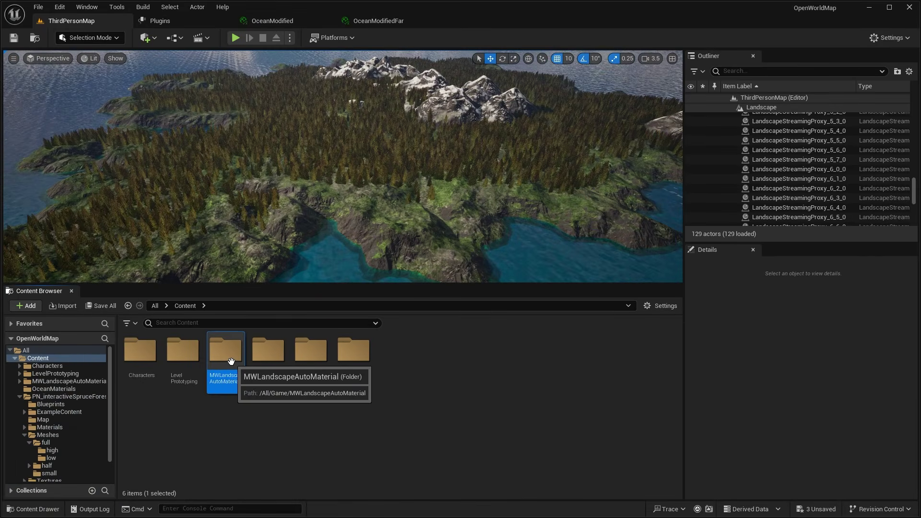
pyautogui.doubleClick(225, 352)
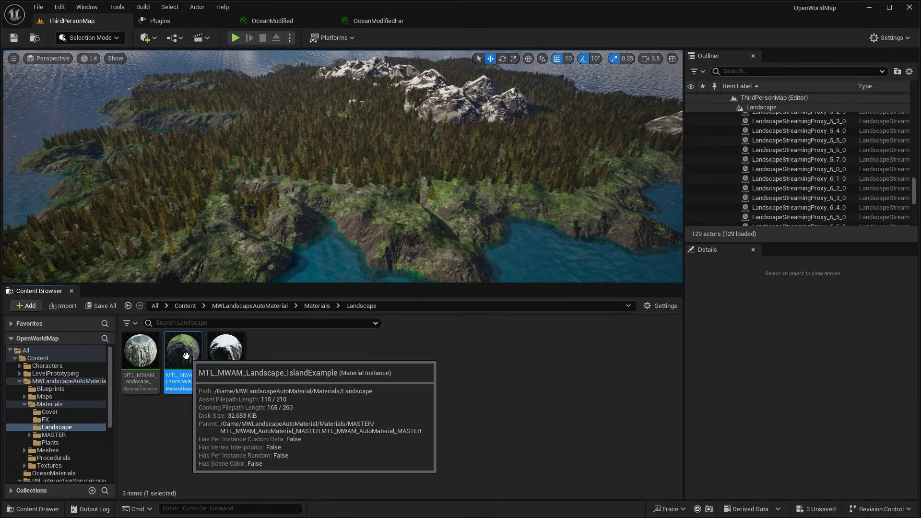
pyautogui.doubleClick(186, 355)
# Enable the MW_GrassColorCorrection parameter in the 3_Grass group and close the content browser so the level shows beside the floating material editor
pyautogui.scroll(-5, 550, 198)
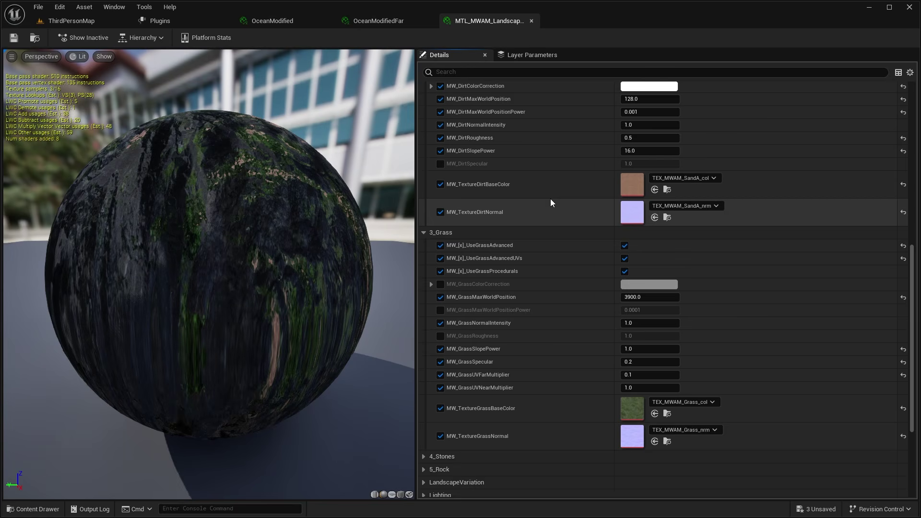
pyautogui.scroll(-2, 551, 199)
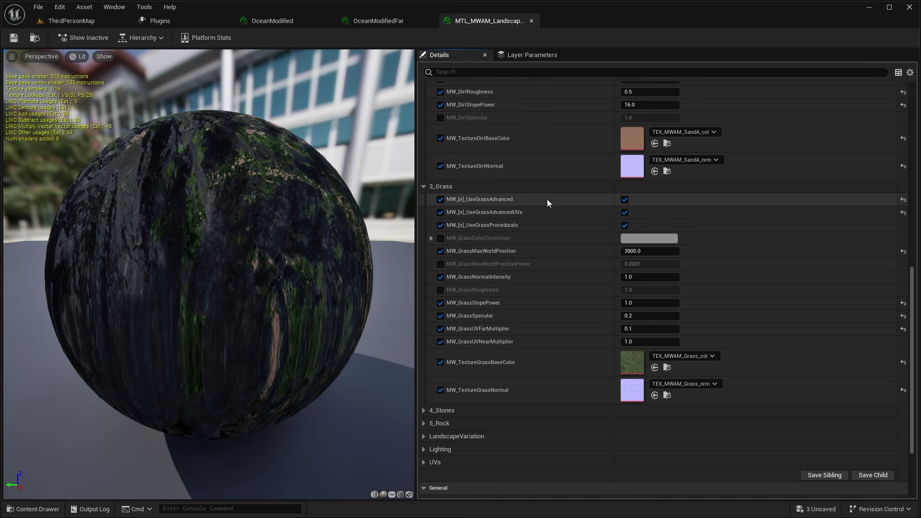
pyautogui.click(441, 238)
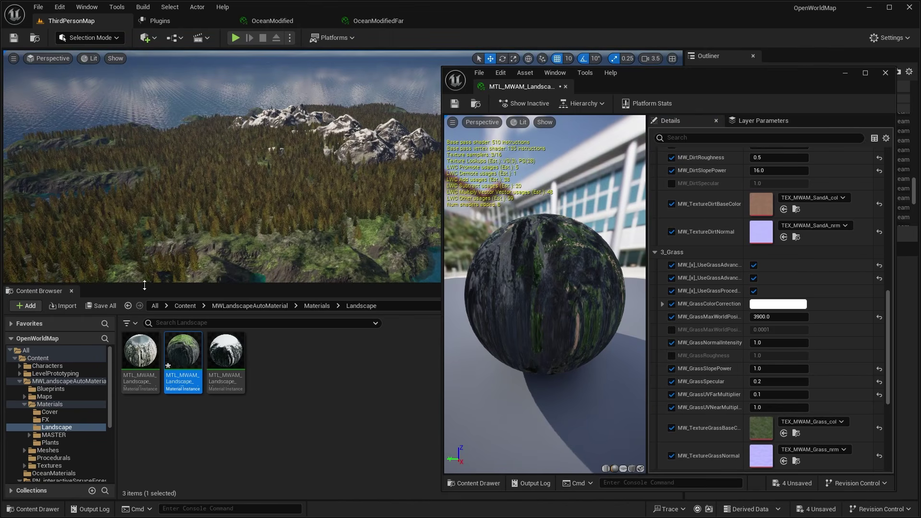
pyautogui.click(71, 292)
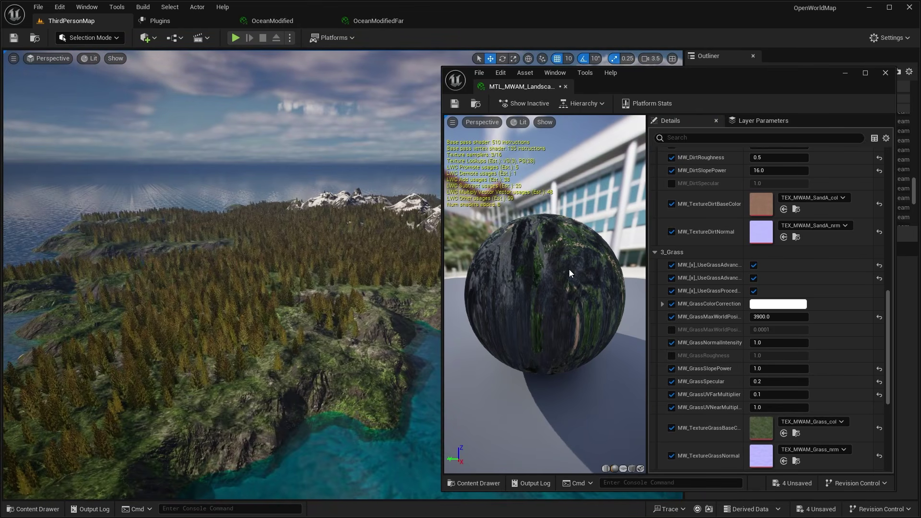
# Set MW_GrassColorCorrection to a dark yellow, hex sRGB 7A6D00FF, and save and close the material instance
pyautogui.click(779, 305)
pyautogui.moveTo(701, 252); pyautogui.dragTo(698, 224)
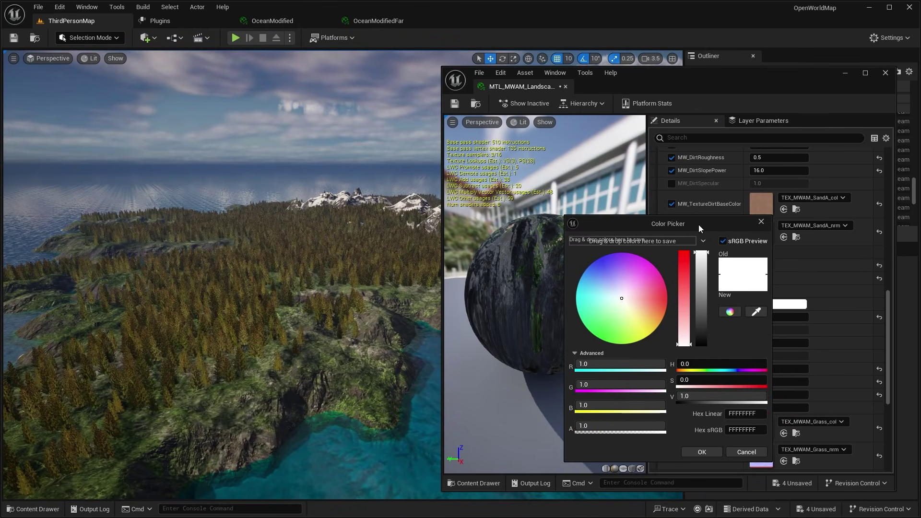
pyautogui.click(639, 327)
pyautogui.moveTo(638, 329); pyautogui.dragTo(634, 342)
pyautogui.moveTo(702, 257)
pyautogui.mouseDown()
pyautogui.moveTo(700, 315)
pyautogui.moveTo(685, 328)
pyautogui.mouseUp()
pyautogui.moveTo(634, 342)
pyautogui.mouseDown()
pyautogui.moveTo(672, 341)
pyautogui.moveTo(652, 333)
pyautogui.mouseUp()
pyautogui.moveTo(704, 307); pyautogui.dragTo(704, 316)
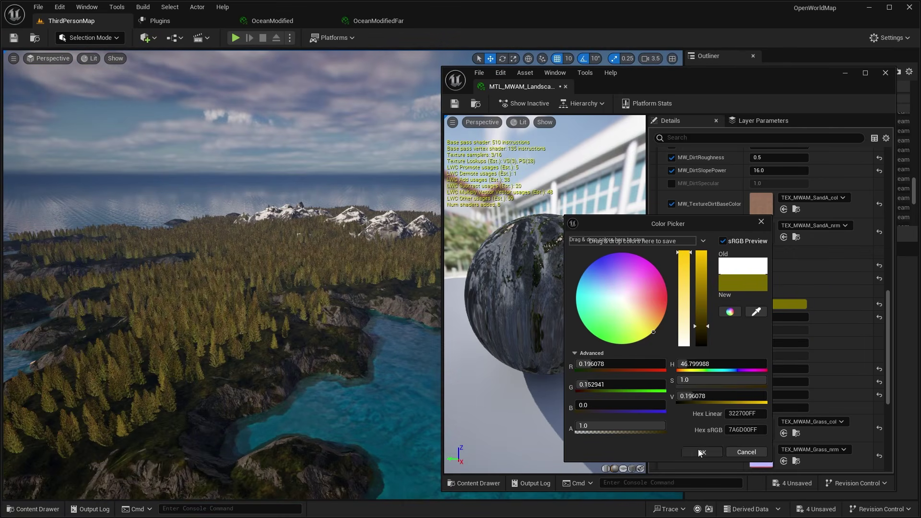
pyautogui.click(701, 454)
pyautogui.click(454, 103)
pyautogui.click(566, 87)
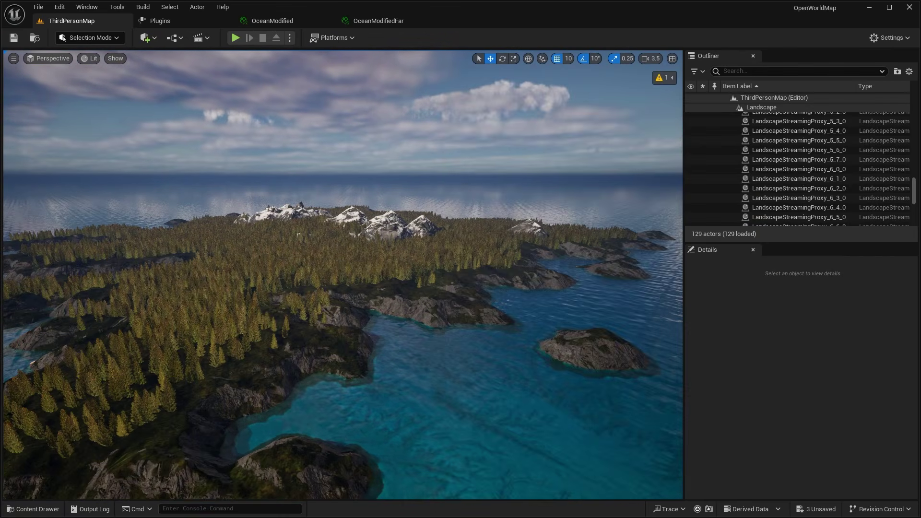
# Adjust the sun's direction over the island and inspect the lighting on the forest, mountains and ocean from several angles
pyautogui.press('w')
pyautogui.moveTo(566, 85); pyautogui.dragTo(541, 154, button='right')
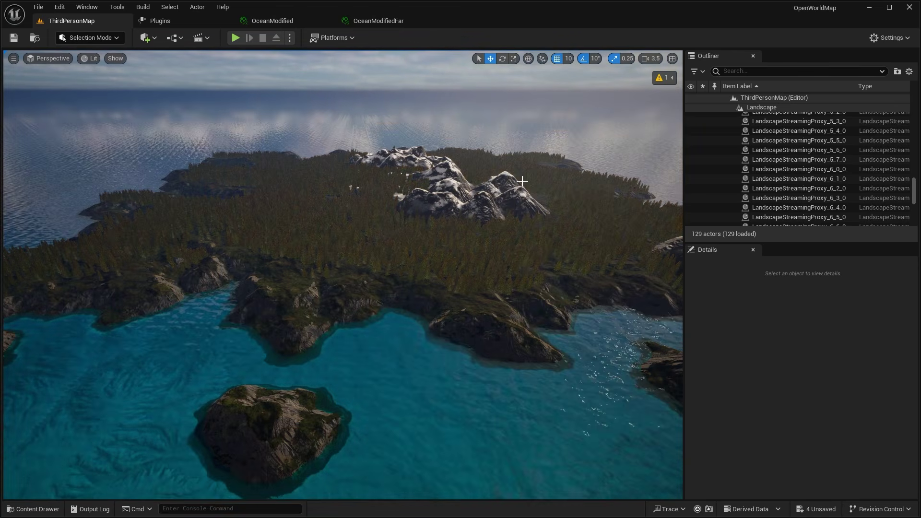
pyautogui.click(530, 192)
pyautogui.moveTo(530, 192); pyautogui.dragTo(490, 170, button='right')
pyautogui.rightClick(558, 181)
pyautogui.moveTo(558, 181); pyautogui.dragTo(574, 168, button='right')
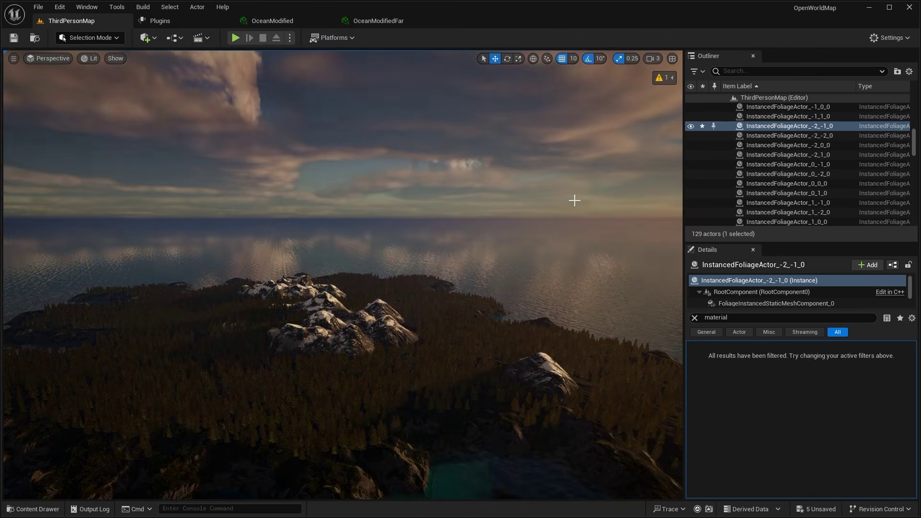
pyautogui.hotkey('ctrl', 'l')
pyautogui.hotkey('ctrl', 'l')
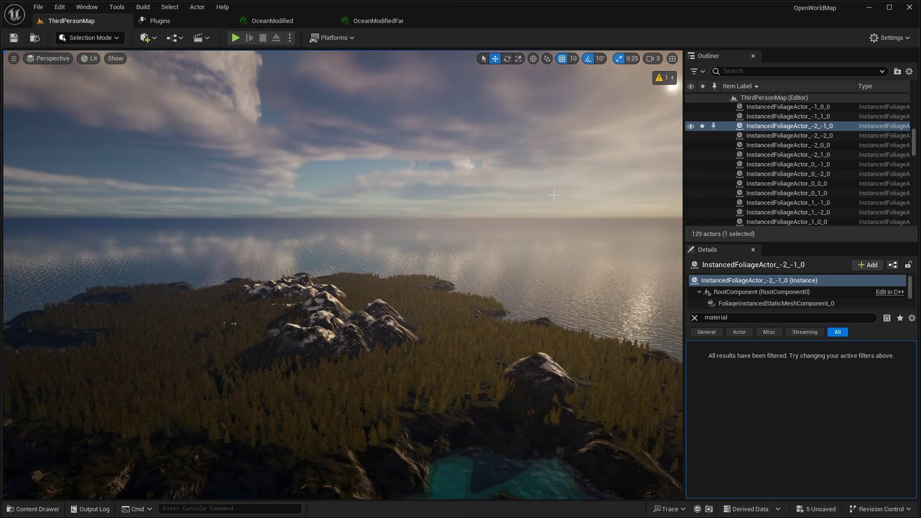
pyautogui.hotkey('ctrl', 'l')
pyautogui.click(552, 184)
pyautogui.moveTo(552, 183); pyautogui.dragTo(489, 198, button='right')
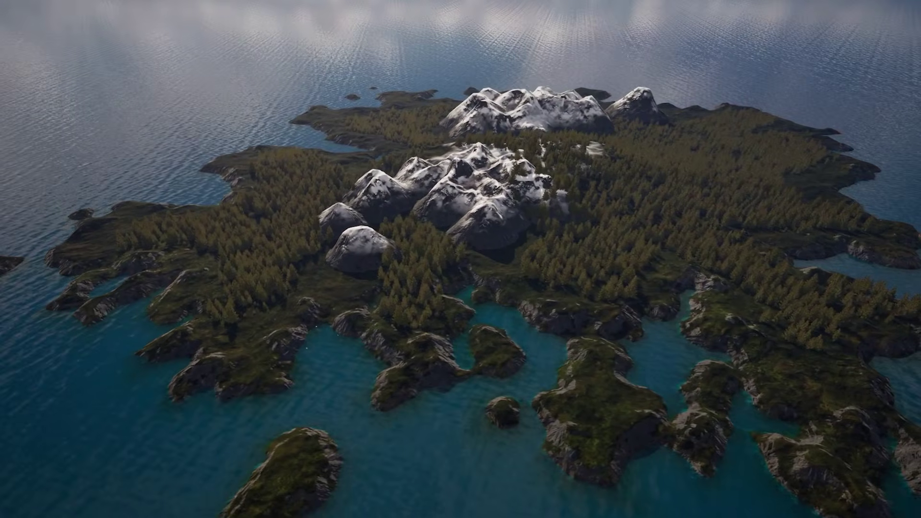